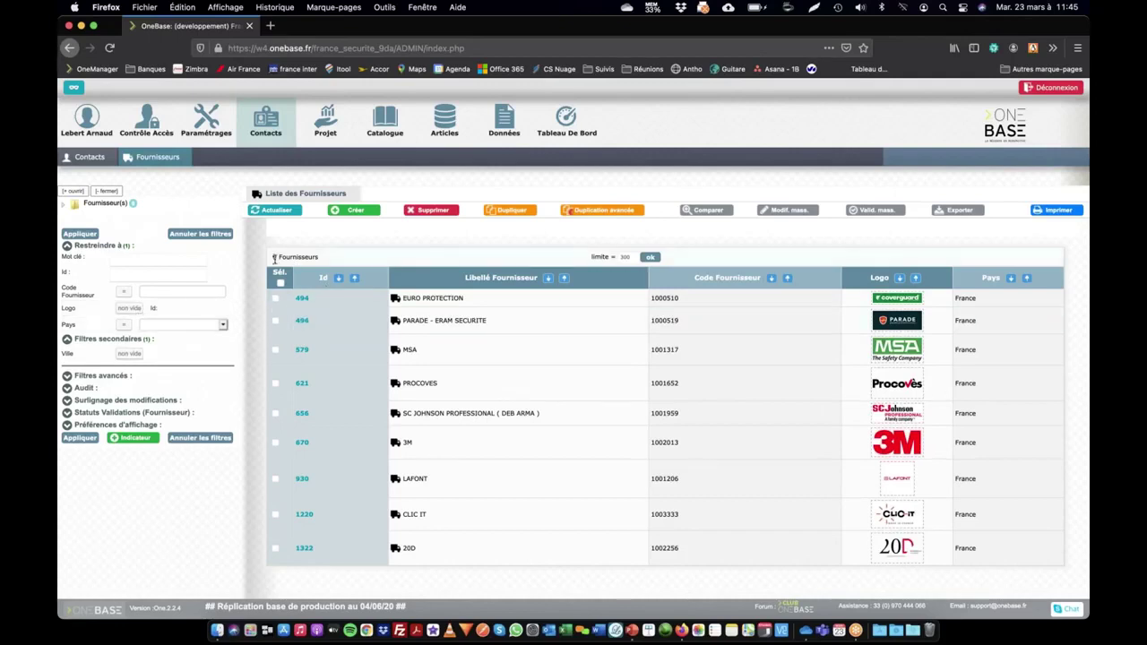
# Step: Start a mass modification of the listed suppliers and choose FOUR_ADR_PAYS (Pays) as the field to modify
pyautogui.click(782, 211)
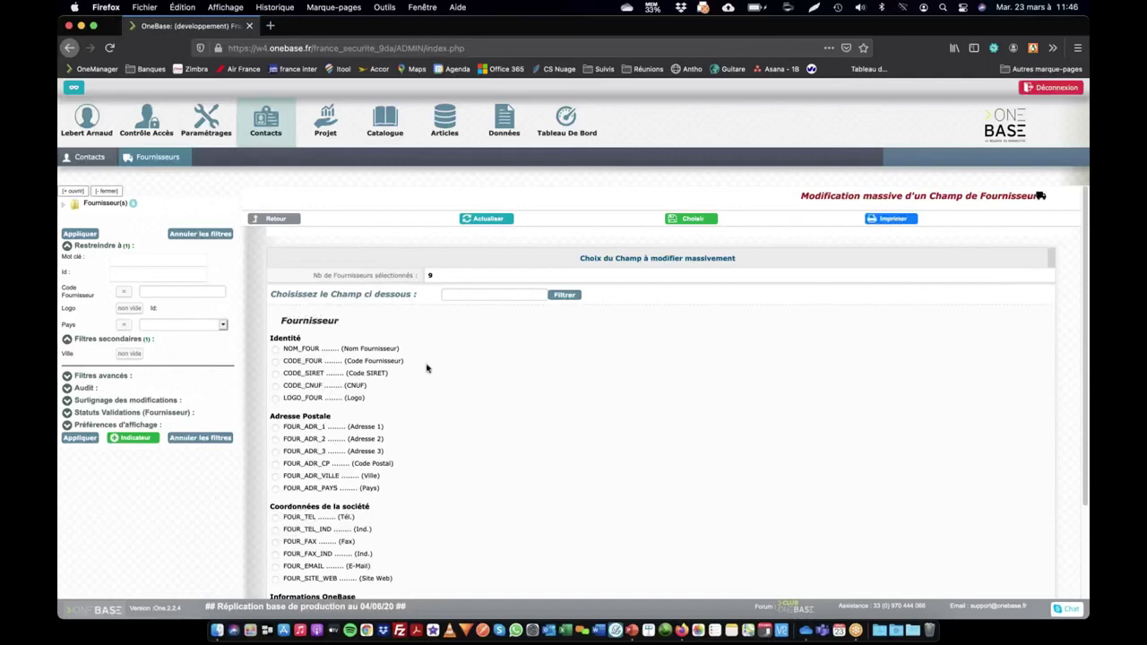
pyautogui.scroll(-3, 356, 365)
pyautogui.scroll(3, 356, 365)
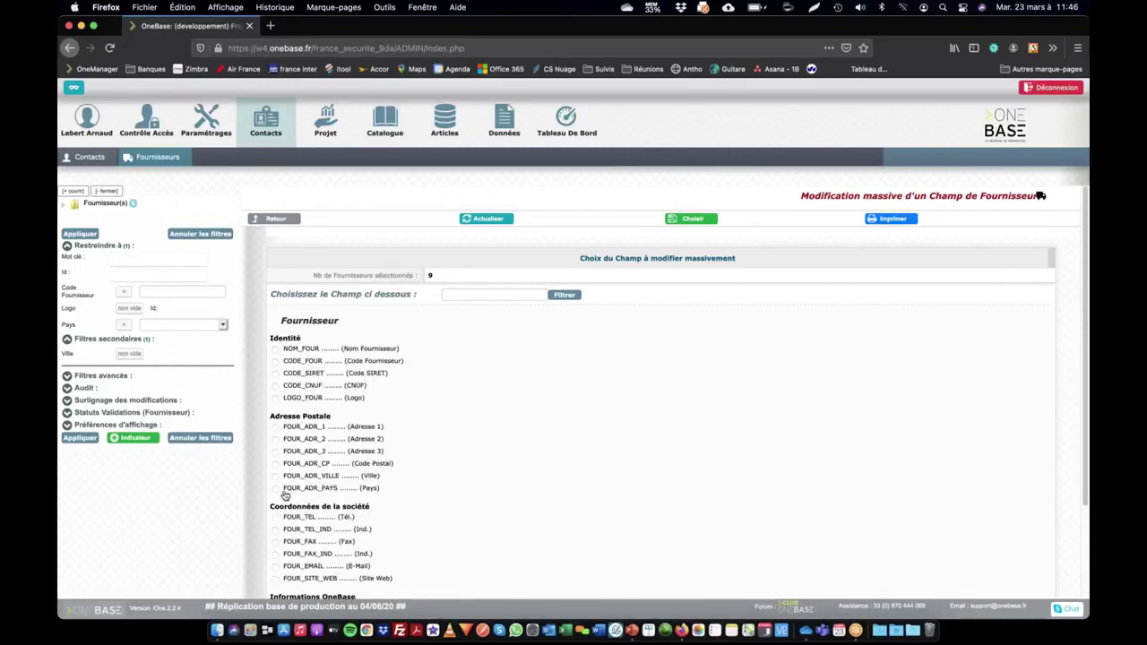
pyautogui.click(692, 219)
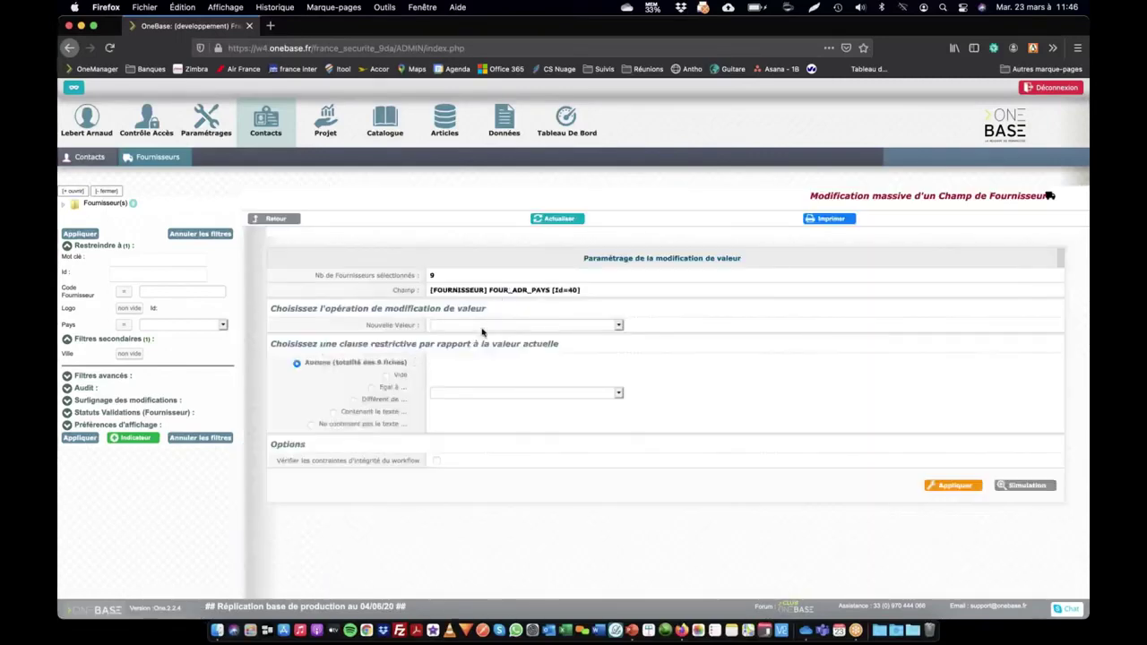
# Step: Set the new country value to France, restricted to suppliers whose current value equals Royaume-Uni
pyautogui.click(482, 326)
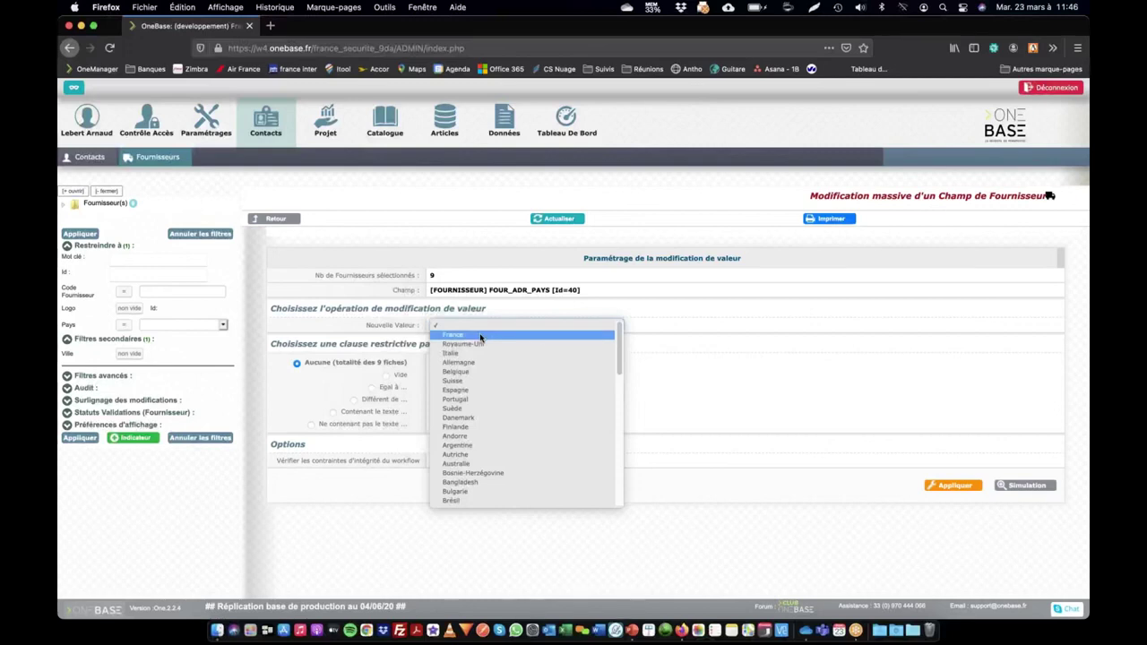
pyautogui.click(480, 336)
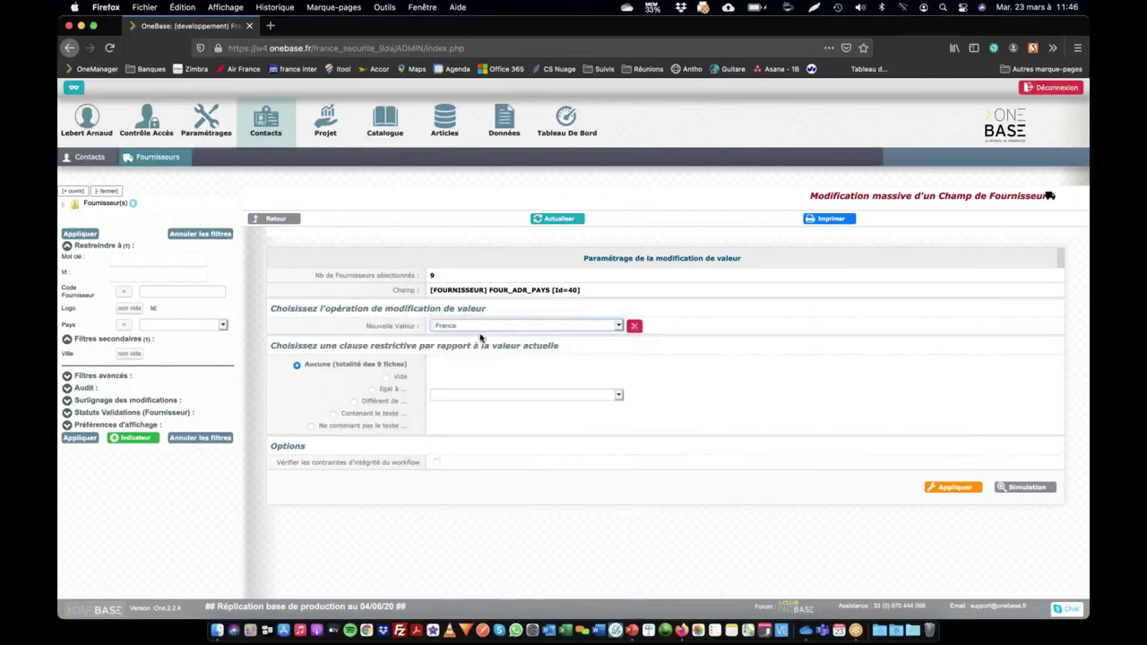
pyautogui.click(387, 378)
pyautogui.click(372, 390)
pyautogui.click(465, 395)
pyautogui.click(465, 412)
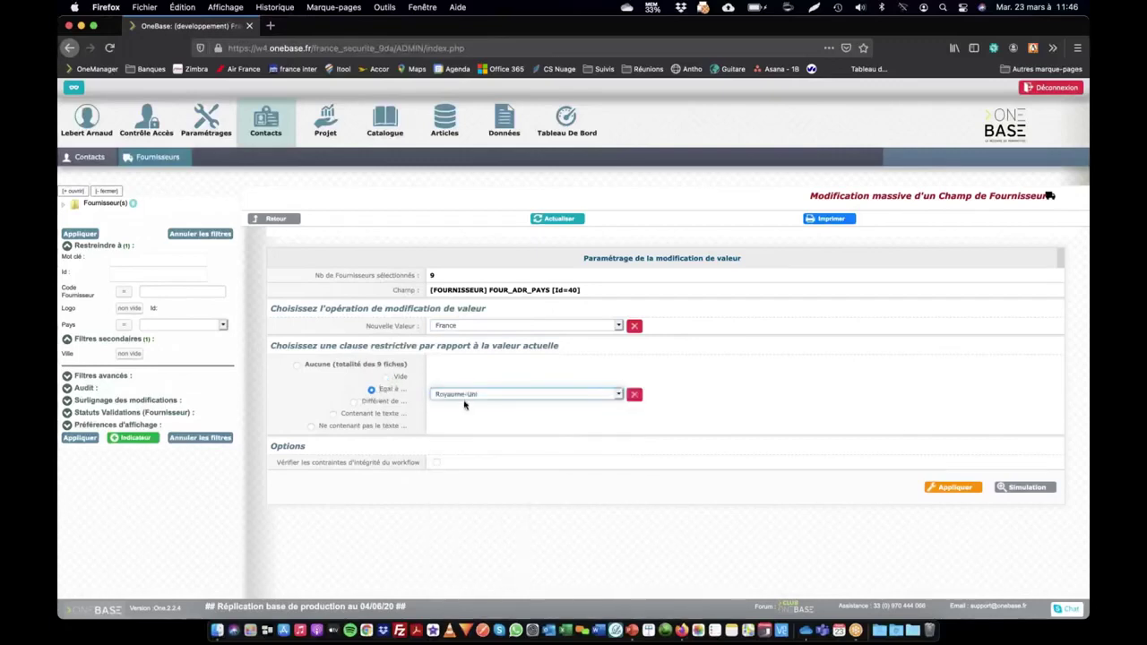
# Step: Reset the restrictive clause to Aucune, covering all supplier records, and simulate the country change
pyautogui.click(306, 364)
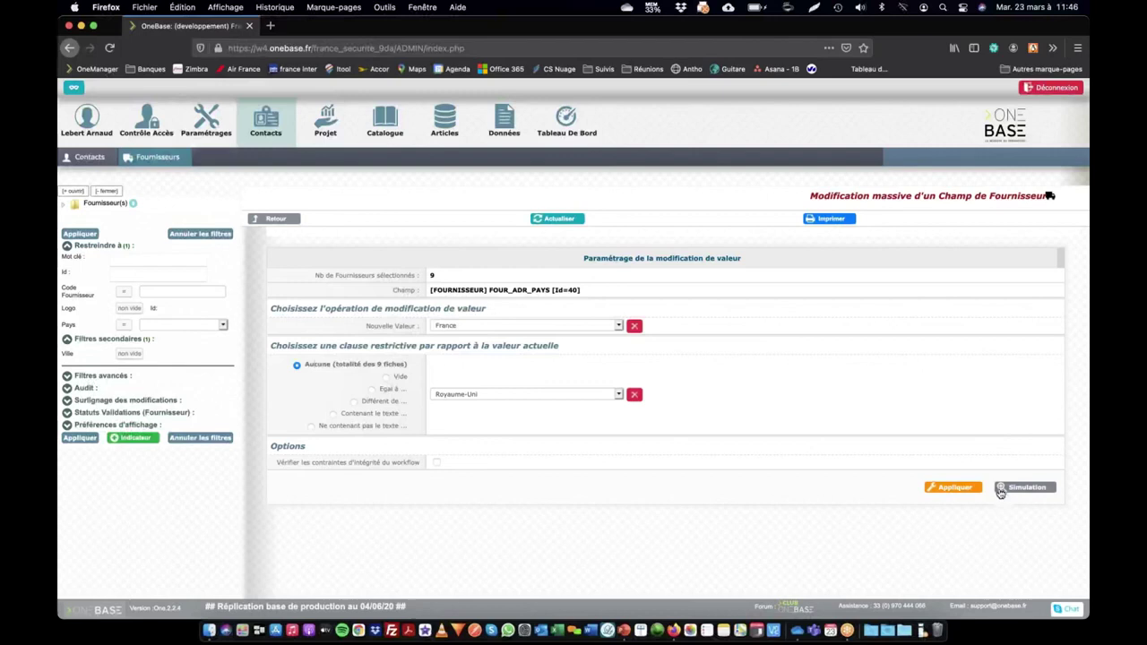
pyautogui.click(1028, 490)
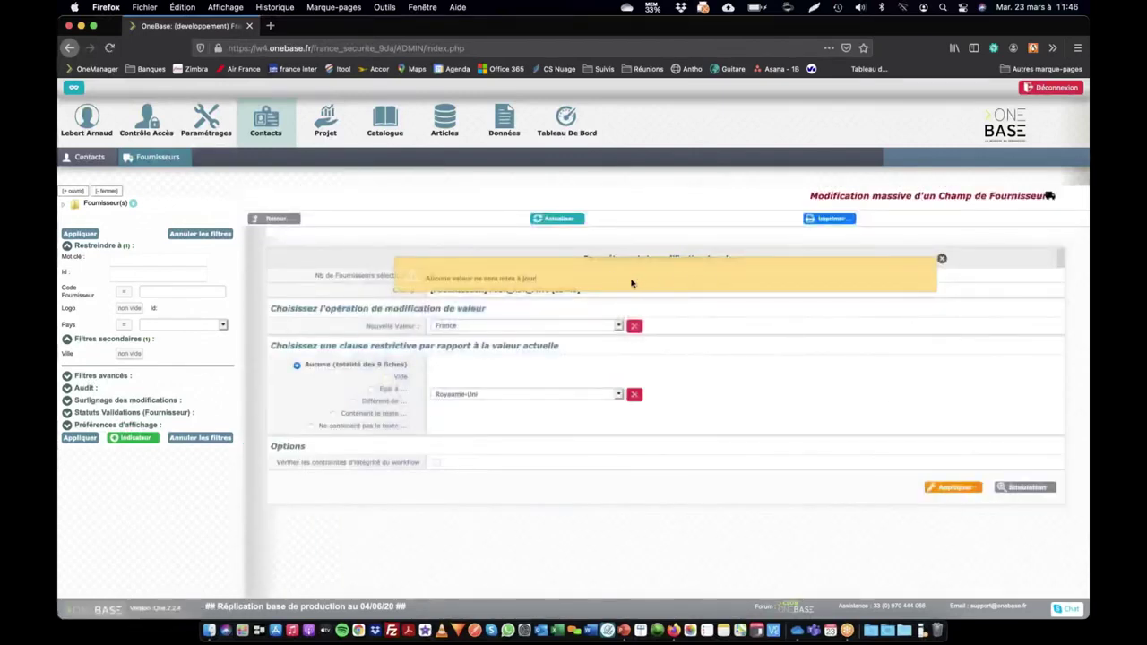
# Step: Set the new country value to Suisse and simulate the mass modification
pyautogui.click(538, 326)
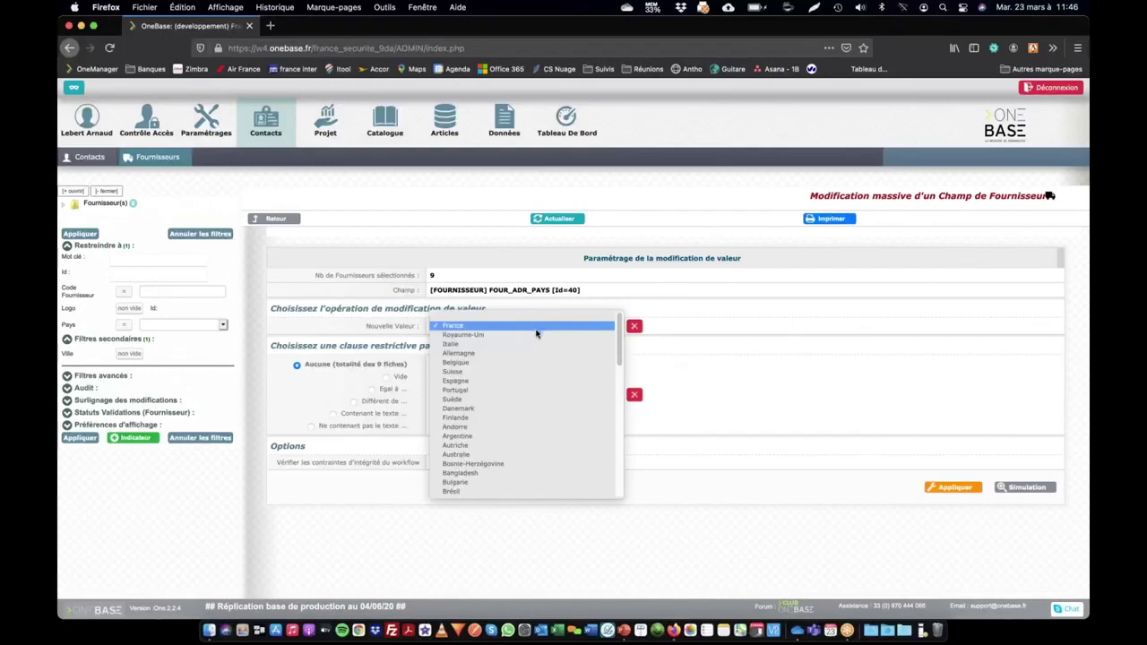
pyautogui.click(515, 373)
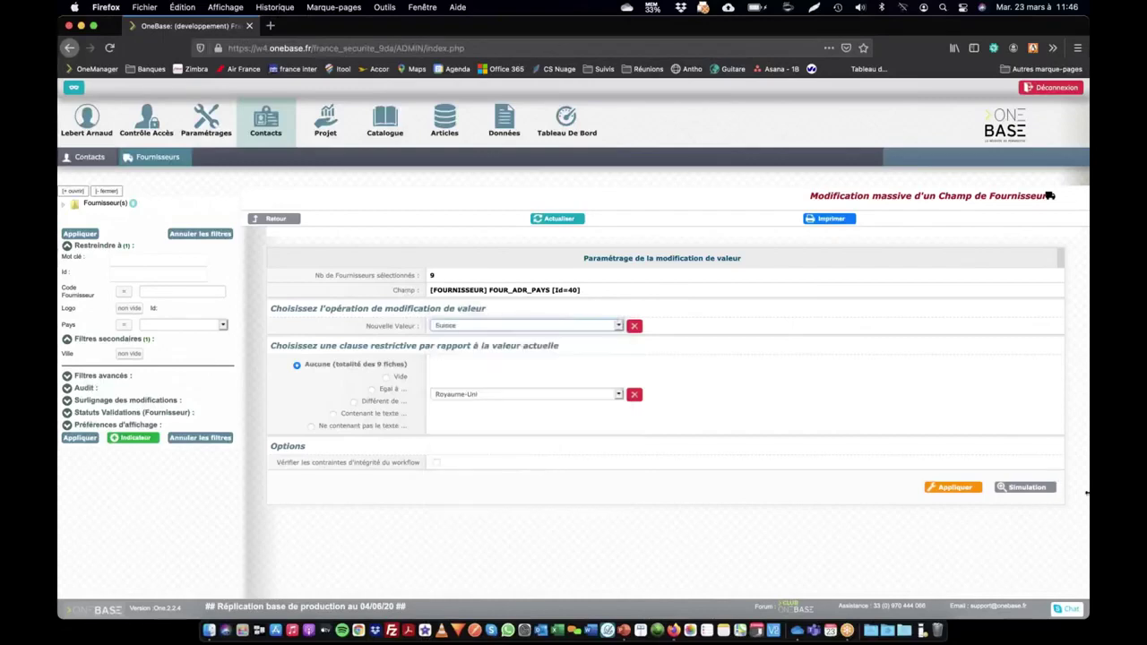
pyautogui.click(1027, 489)
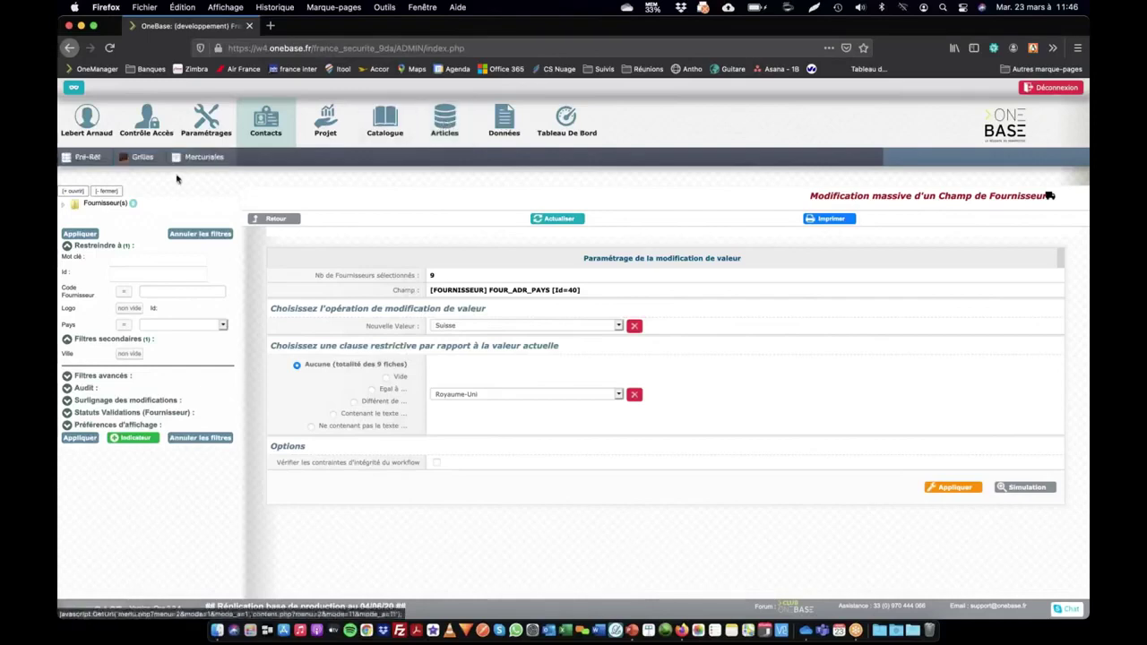
# Step: Open the Pré-Réf article list and duplicate the browser tab, returning to the original one
pyautogui.click(87, 157)
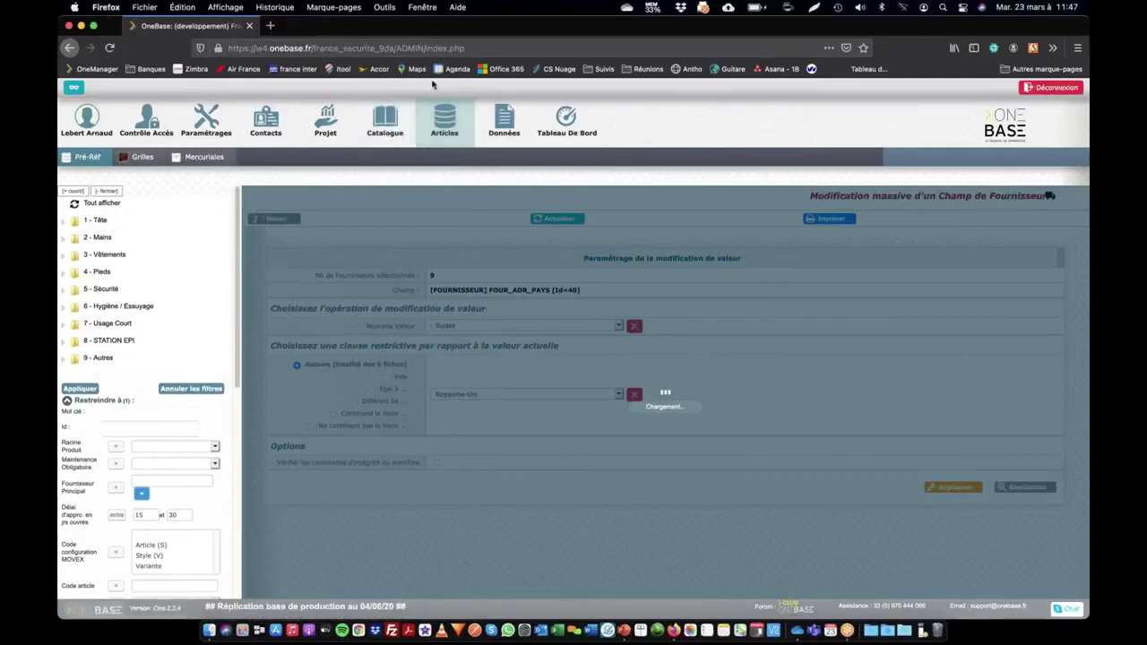
pyautogui.rightClick(194, 27)
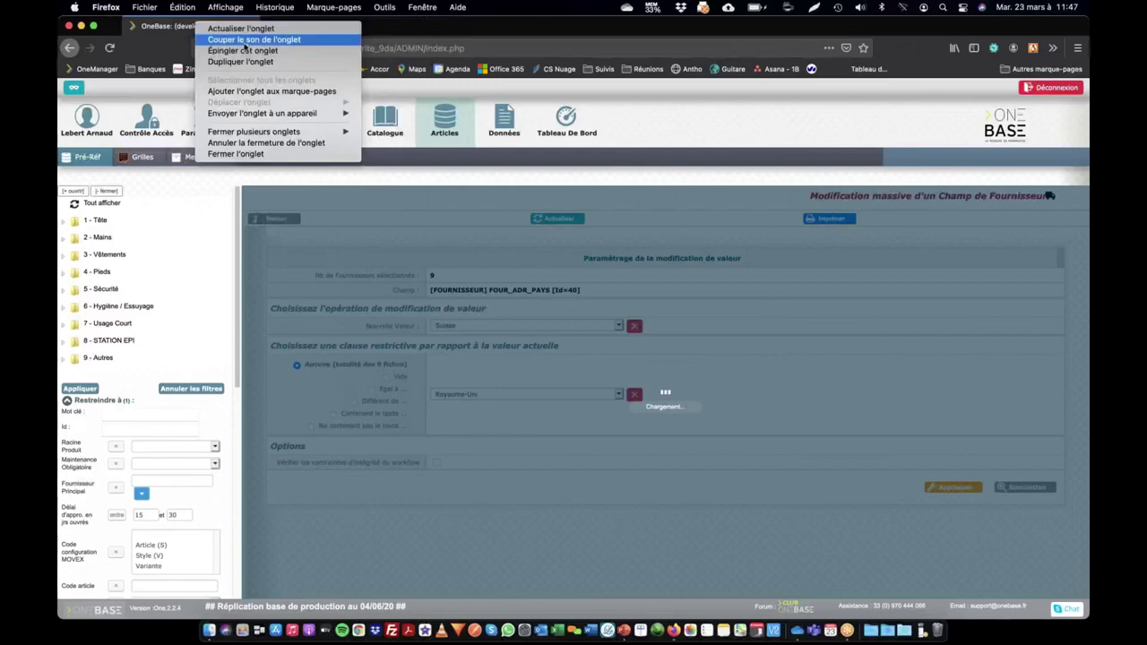
pyautogui.click(234, 63)
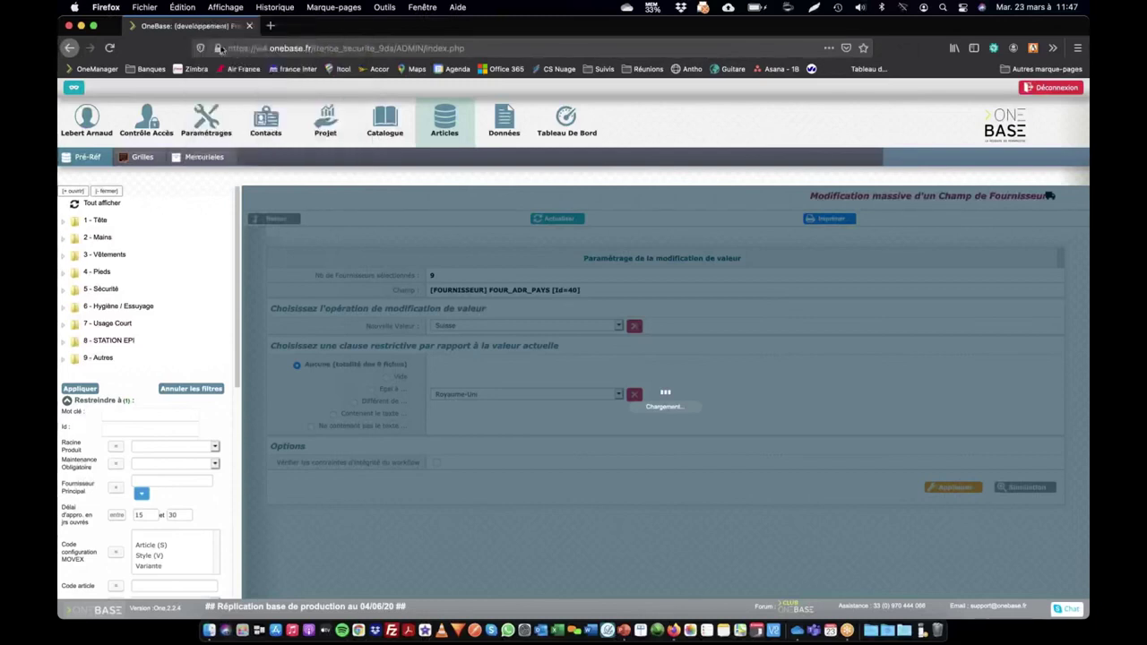
pyautogui.rightClick(206, 26)
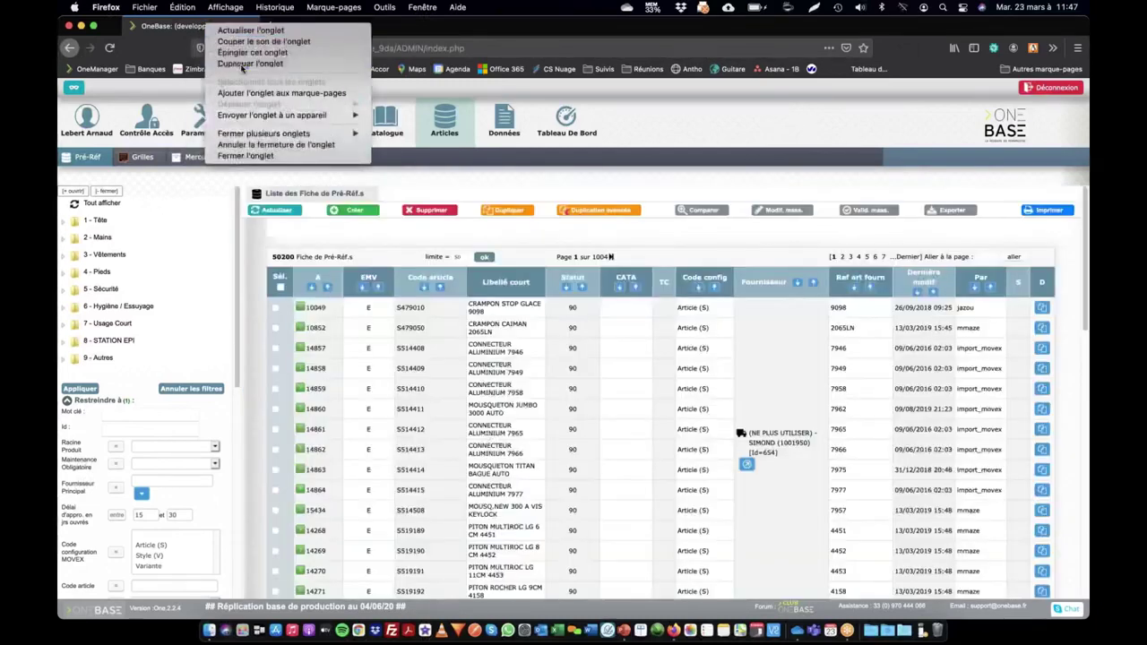
pyautogui.click(242, 63)
pyautogui.press('super+Tab')
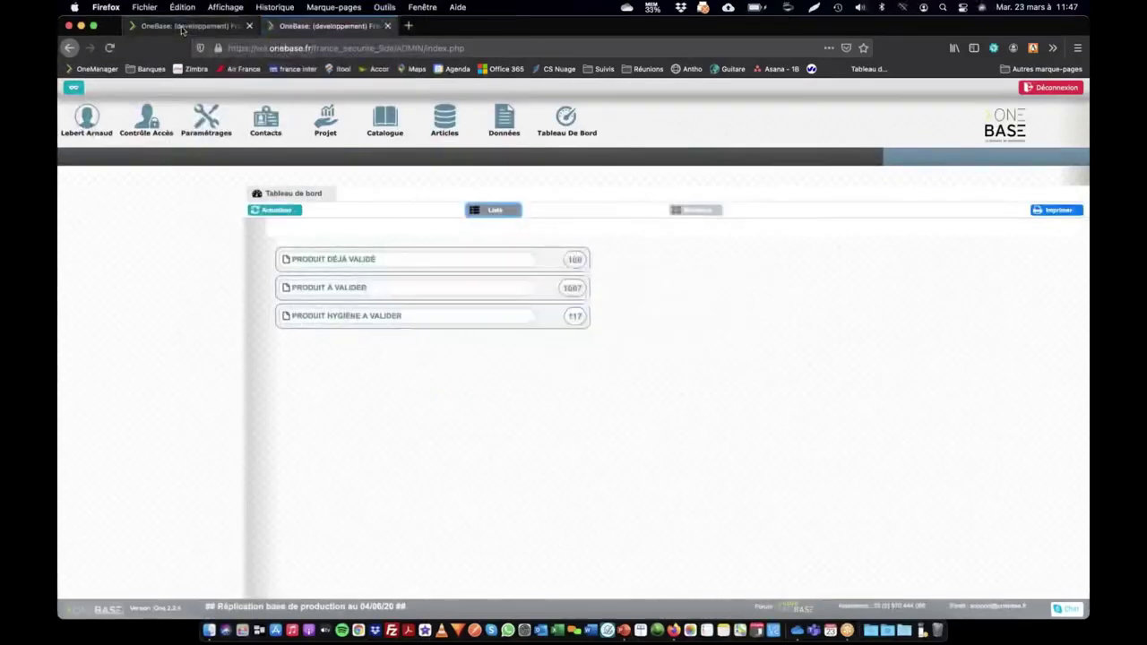
pyautogui.click(182, 27)
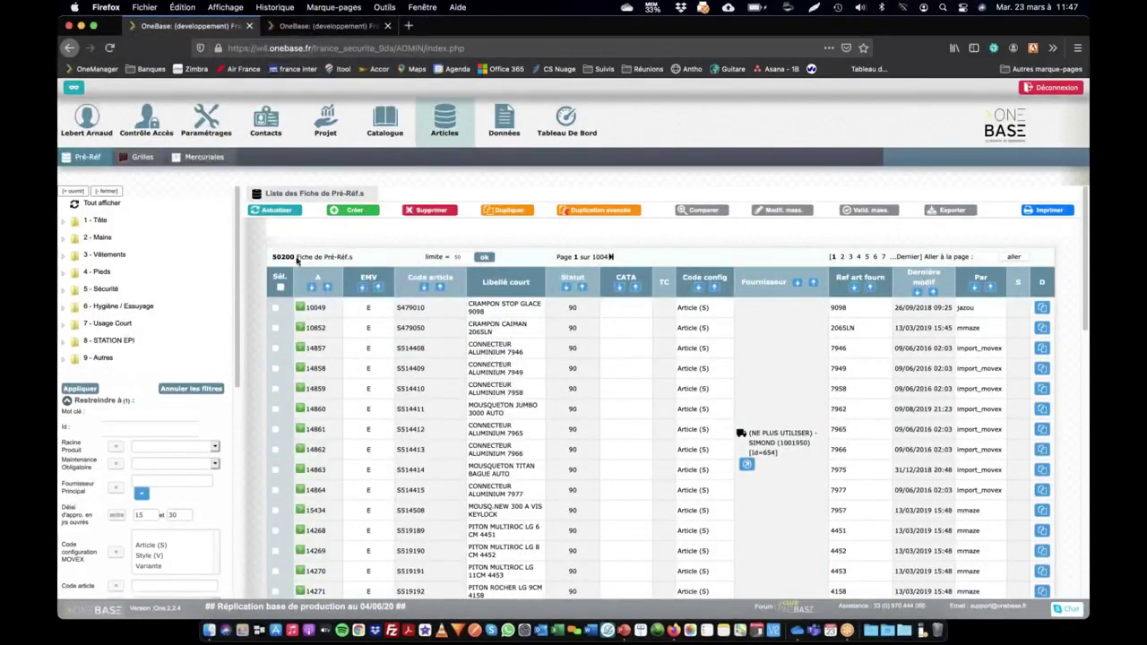
# Step: Examine the fields offered for mass modification of the Pré-Réf records and return to the list
pyautogui.click(788, 213)
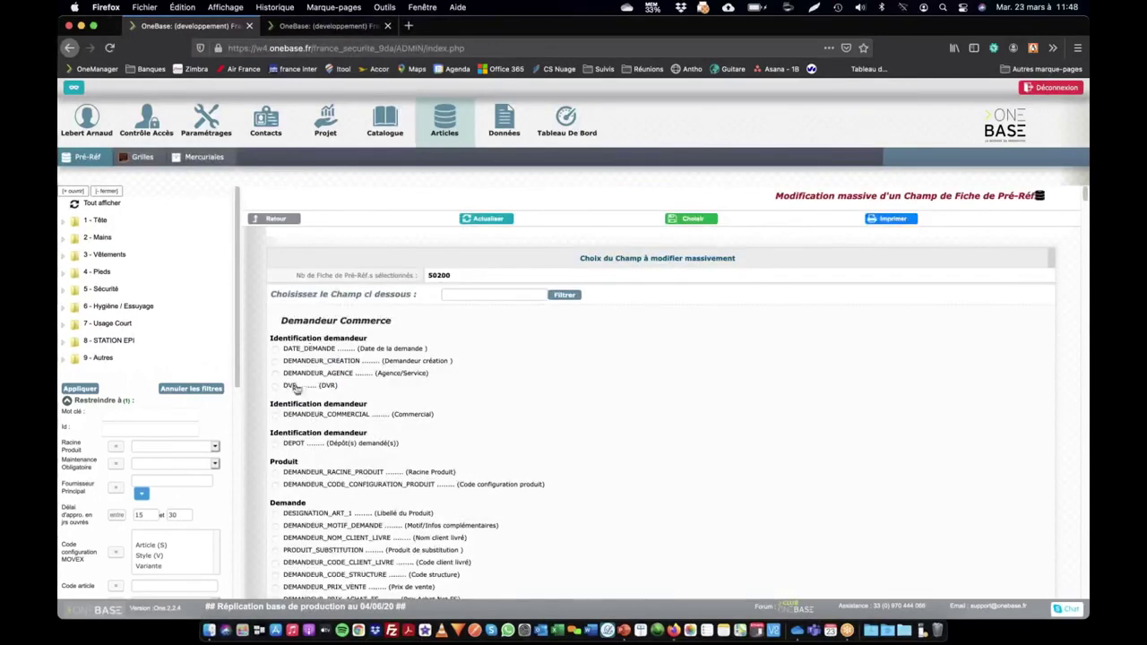
pyautogui.scroll(-20, 328, 520)
pyautogui.scroll(20, 328, 519)
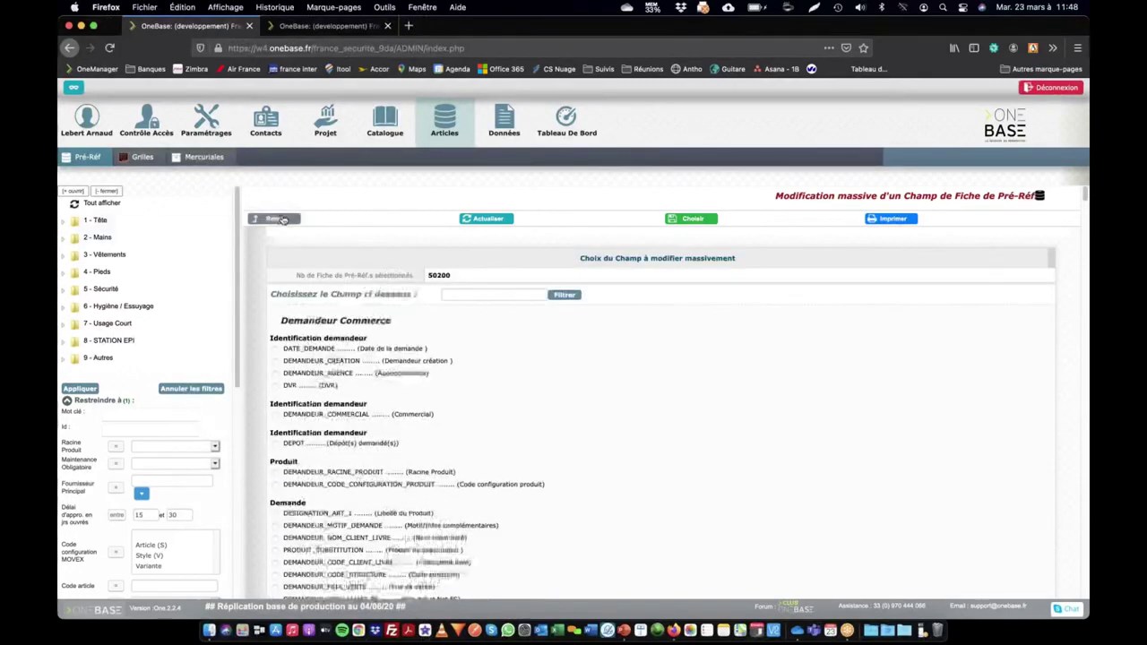
pyautogui.click(282, 219)
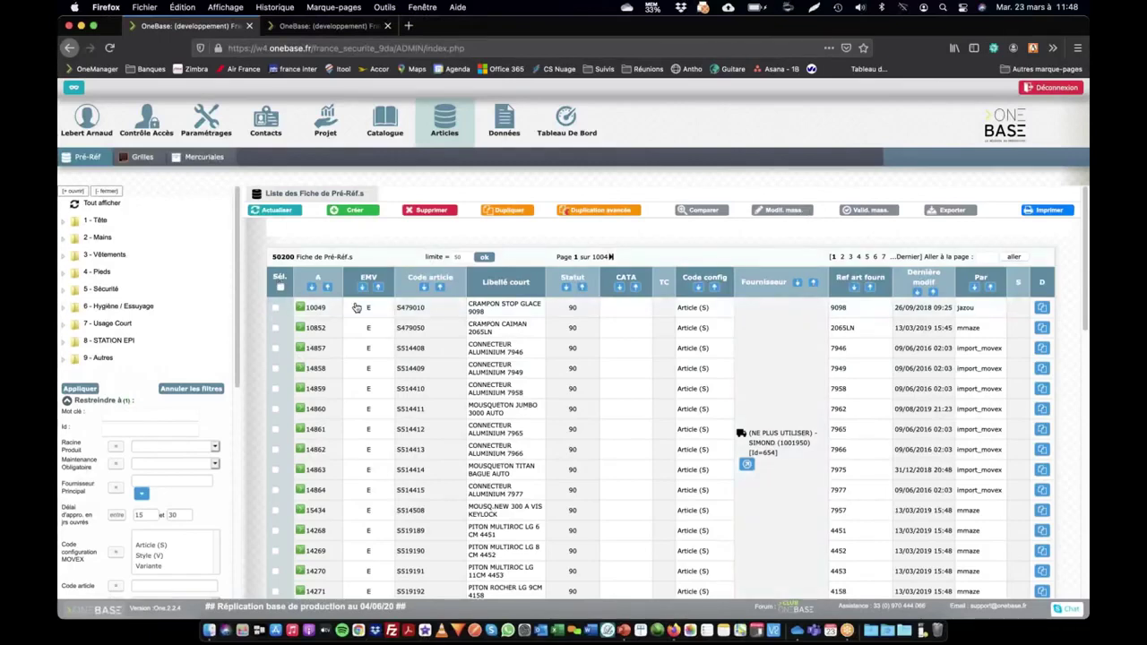
# Step: Select the first four Pré-Réf records and open their mass validation with the Images (IMAGE_PRE_REF) visa
pyautogui.click(276, 328)
pyautogui.click(275, 368)
pyautogui.click(870, 210)
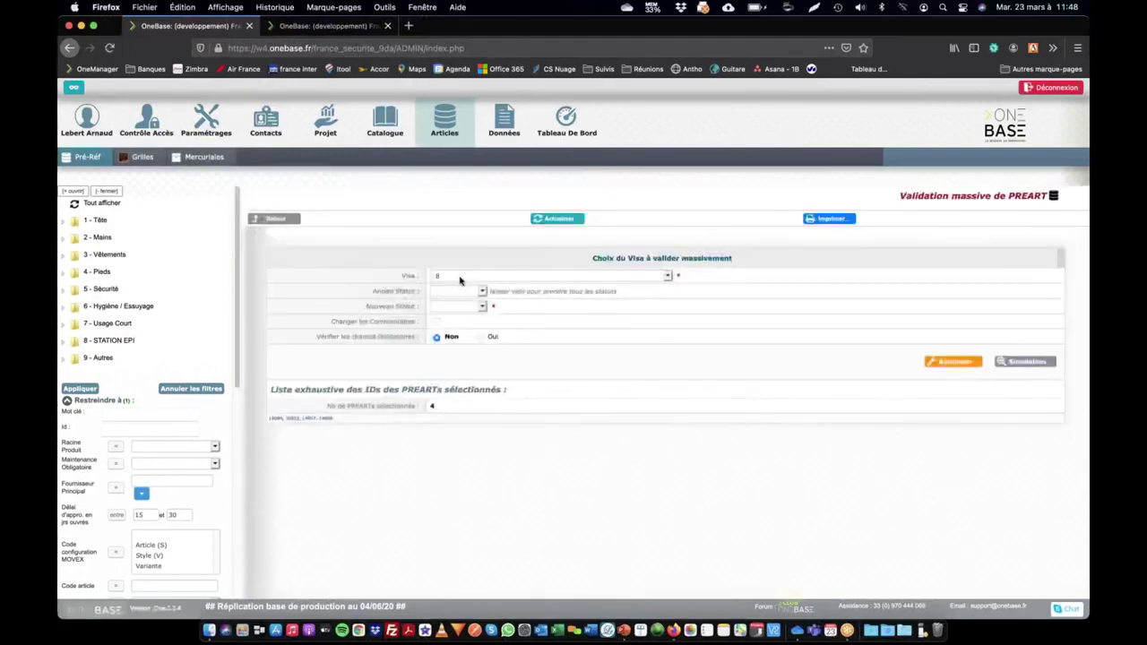
pyautogui.click(474, 278)
pyautogui.click(429, 238)
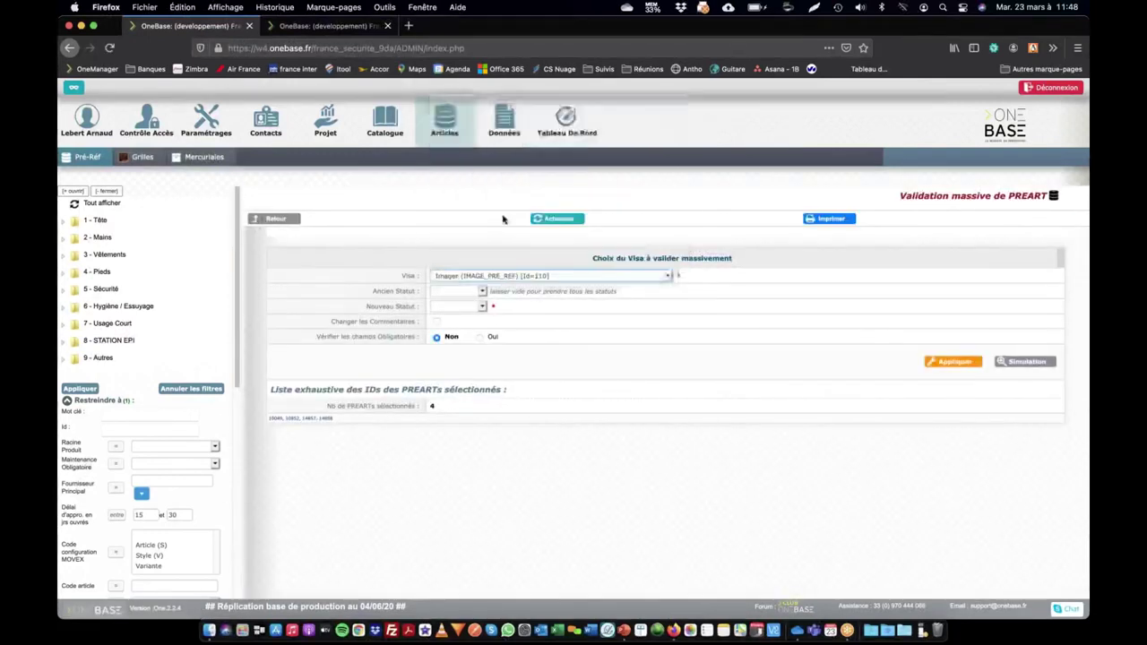
pyautogui.click(444, 293)
pyautogui.click(630, 291)
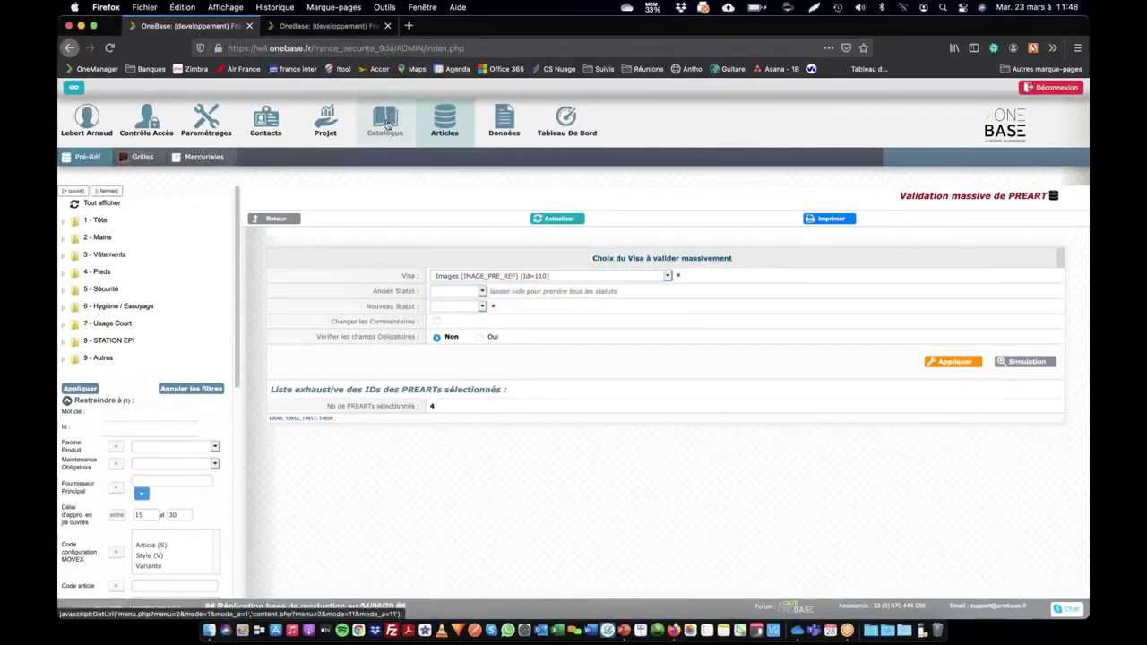
# Step: Open the Catalogue tree view and examine its tree, filters and mass modification tools
pyautogui.click(387, 124)
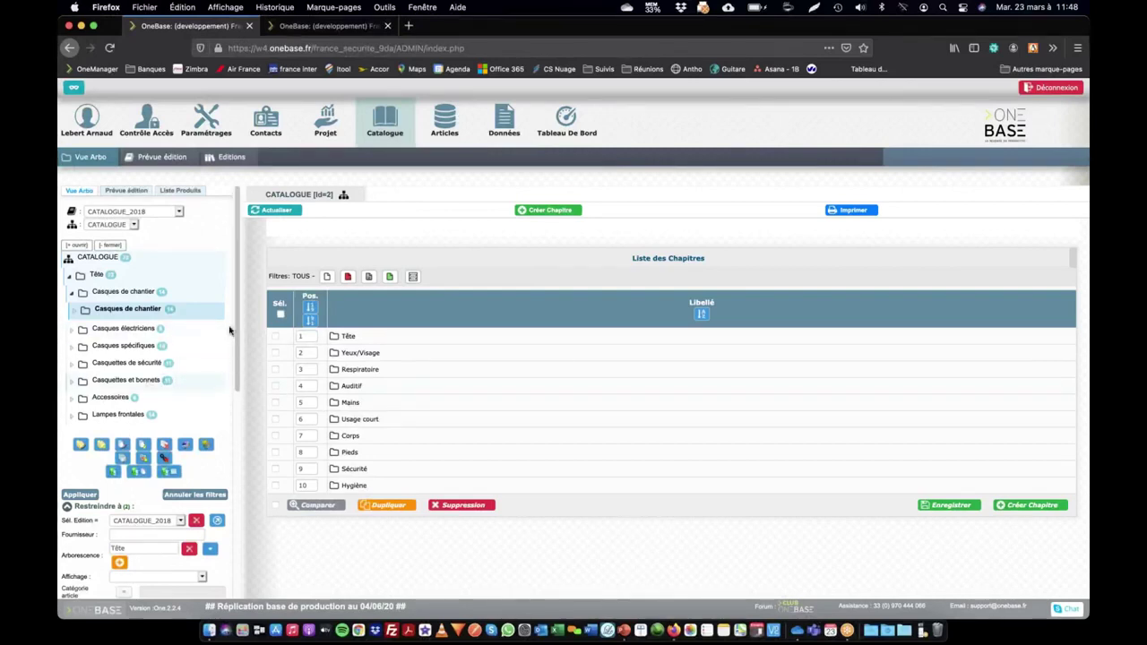
pyautogui.scroll(-6, 111, 340)
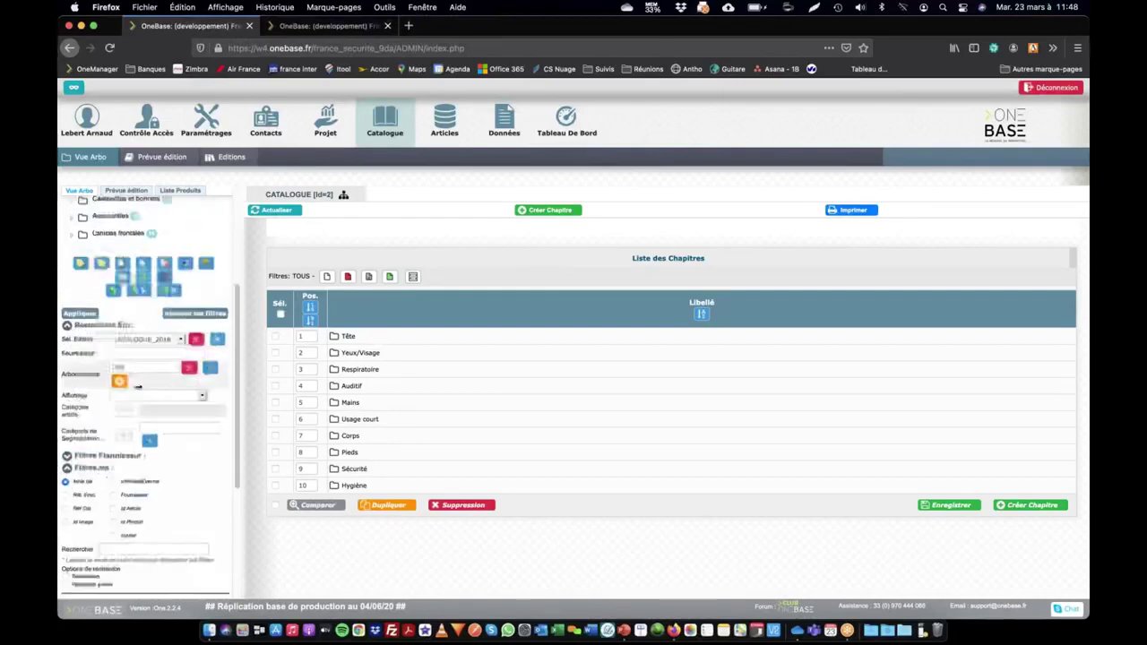
pyautogui.scroll(6, 111, 340)
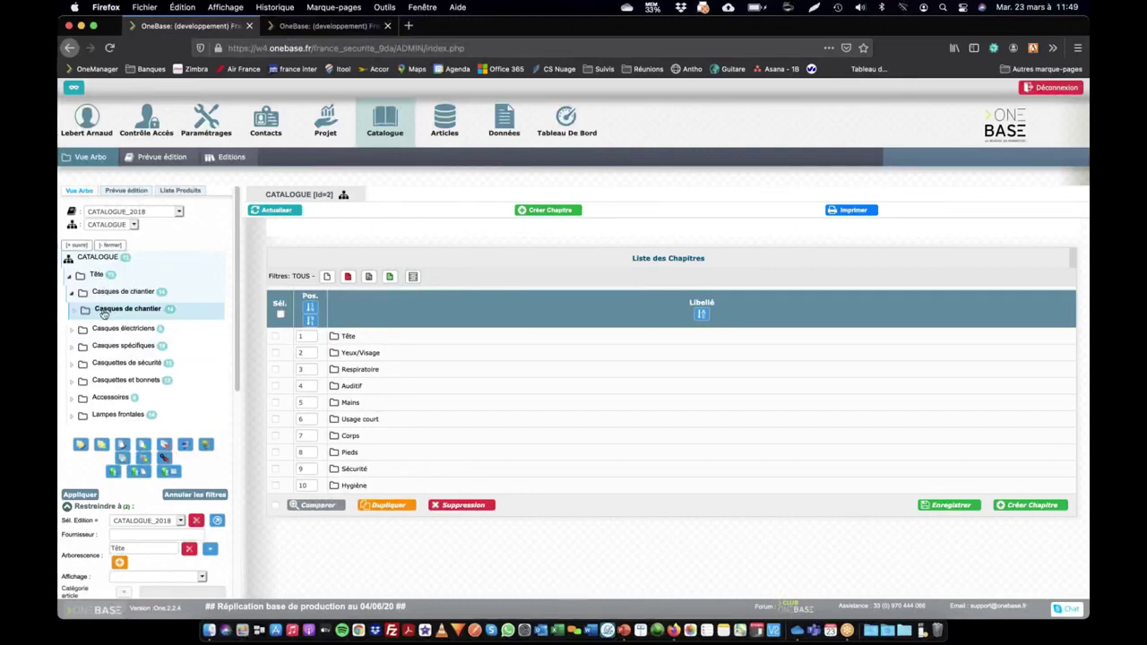
pyautogui.scroll(-3, 120, 430)
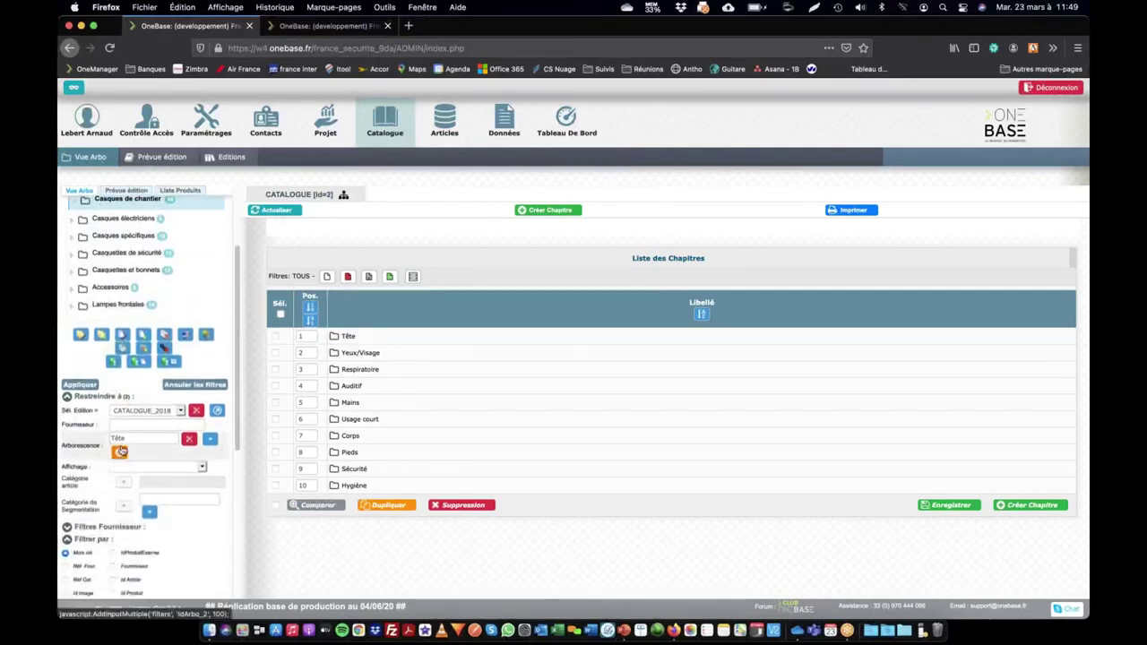
pyautogui.scroll(3, 120, 448)
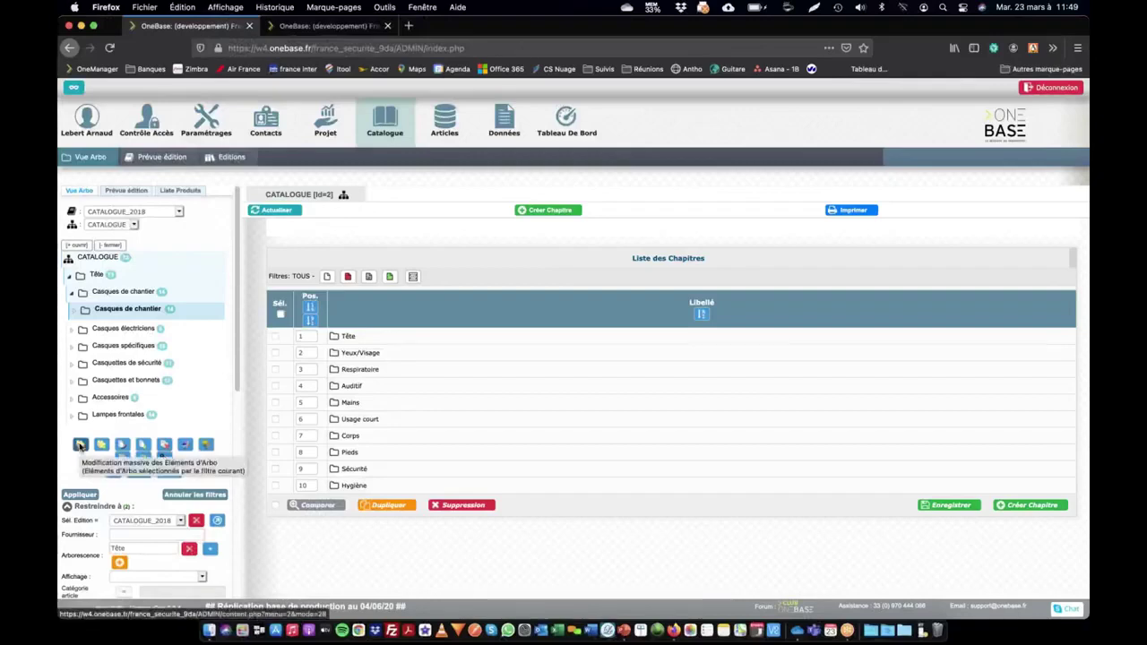
pyautogui.press('super+plus')
pyautogui.press('super+plus')
pyautogui.press('super+plus')
pyautogui.scroll(-1, 78, 447)
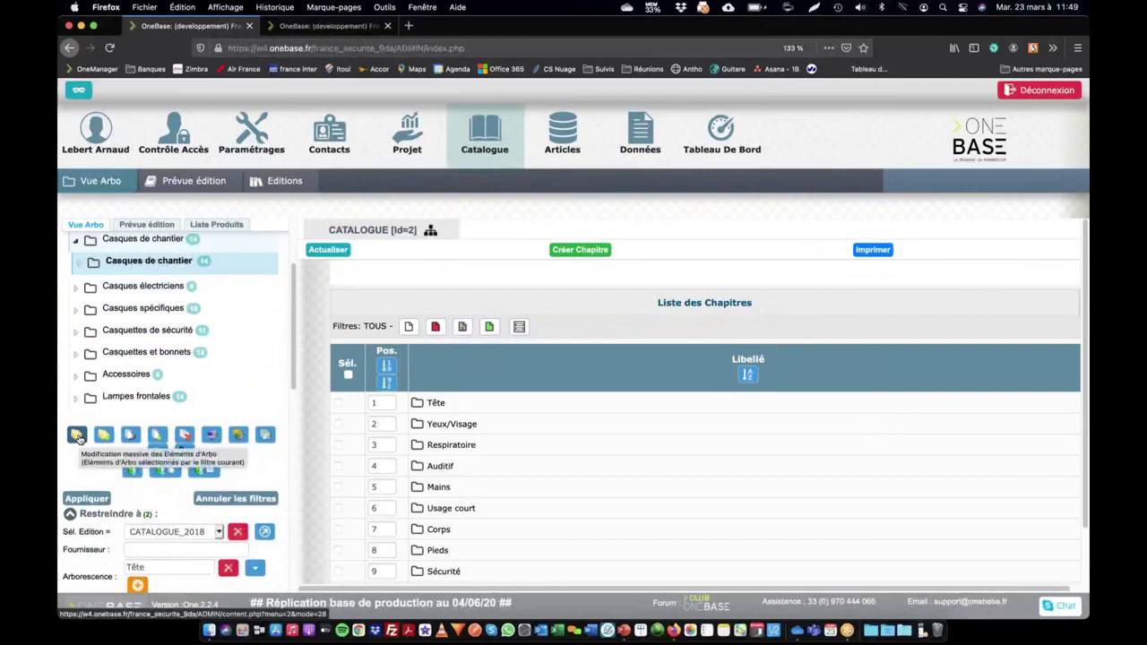
pyautogui.press('super+0')
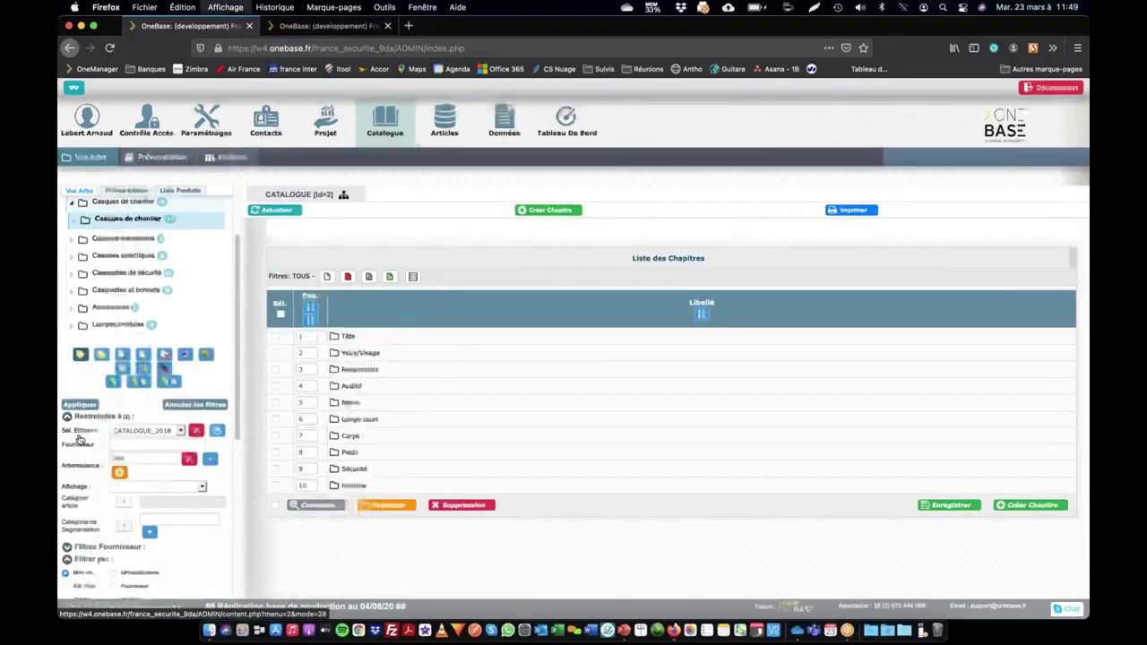
# Step: Start a mass modification of the filtered tree elements and choose ACCROCHE_GAMME (Accroche) as the field to modify
pyautogui.click(80, 355)
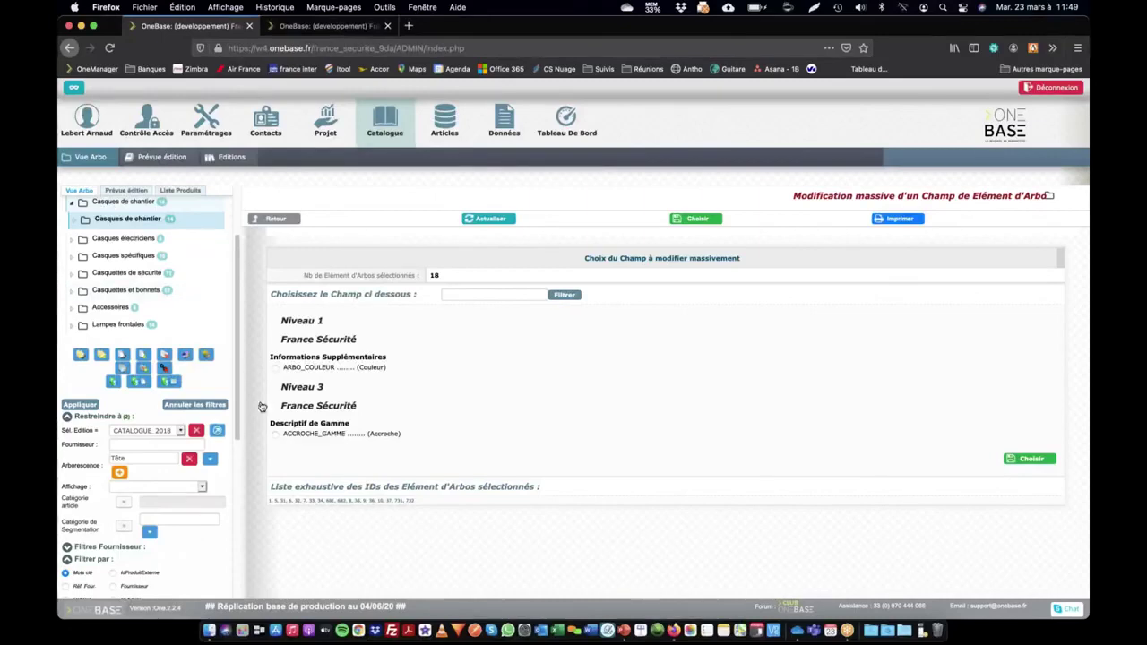
pyautogui.click(275, 436)
pyautogui.click(1032, 460)
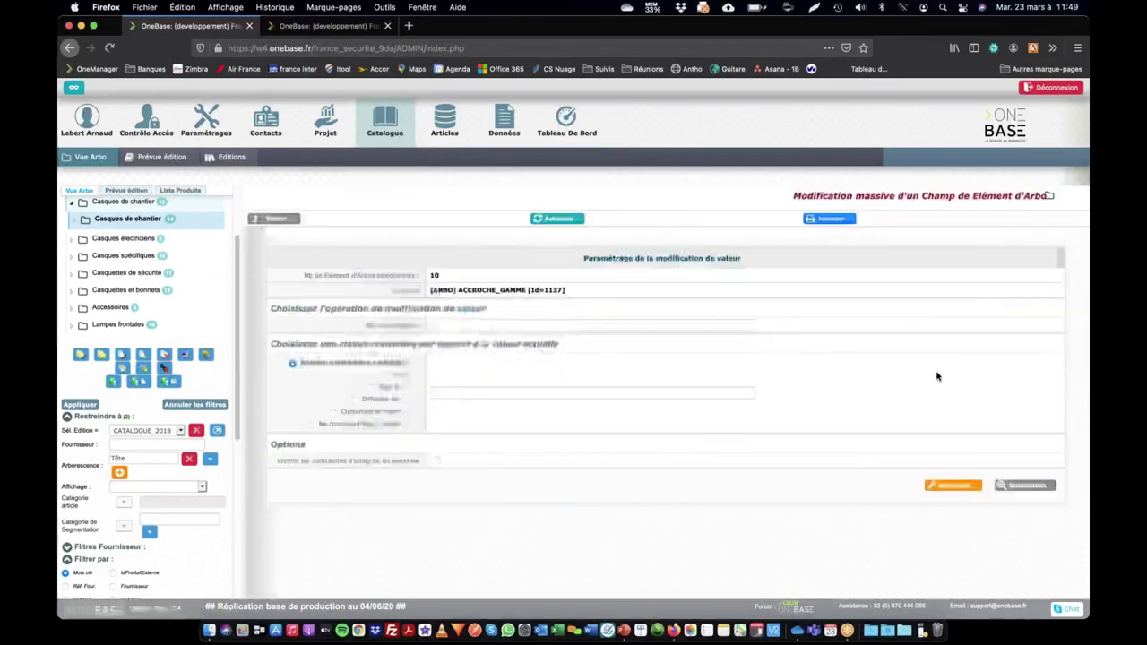
pyautogui.click(487, 326)
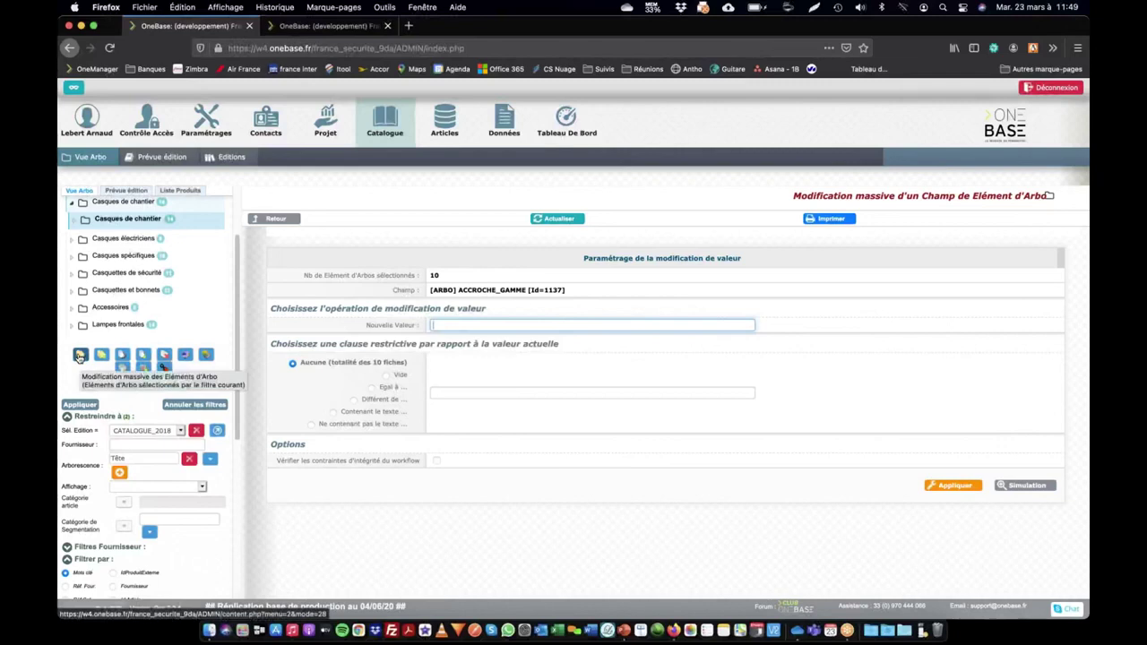
# Step: Open the record of the third-level Casques de chantier range and collapse its product list in the tree
pyautogui.click(126, 221)
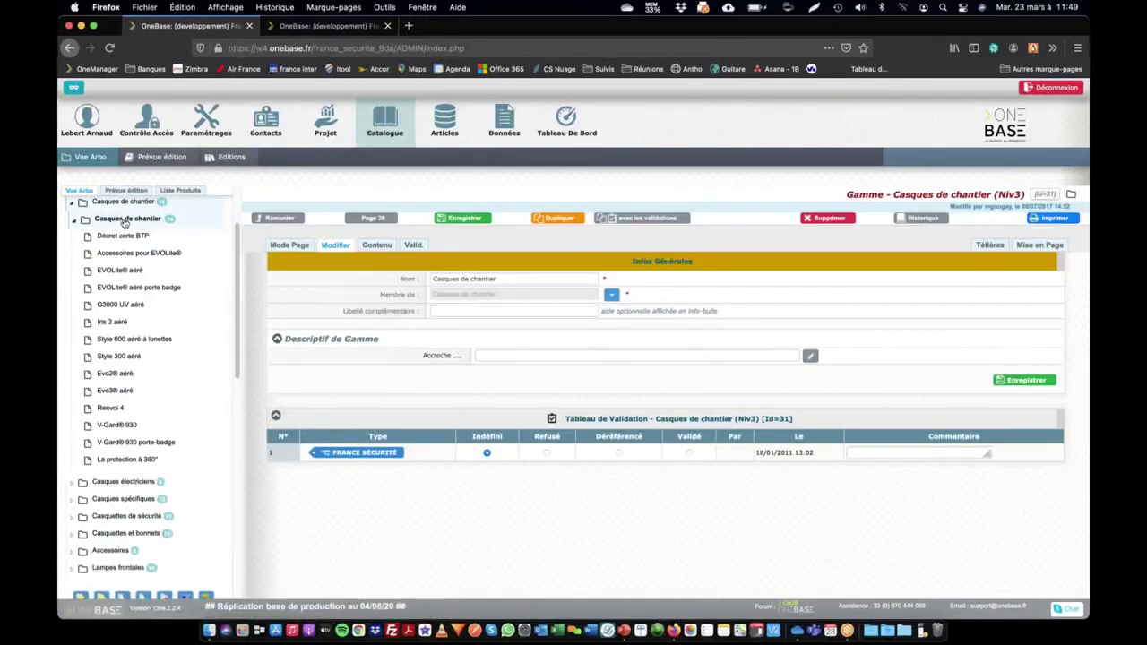
pyautogui.click(75, 220)
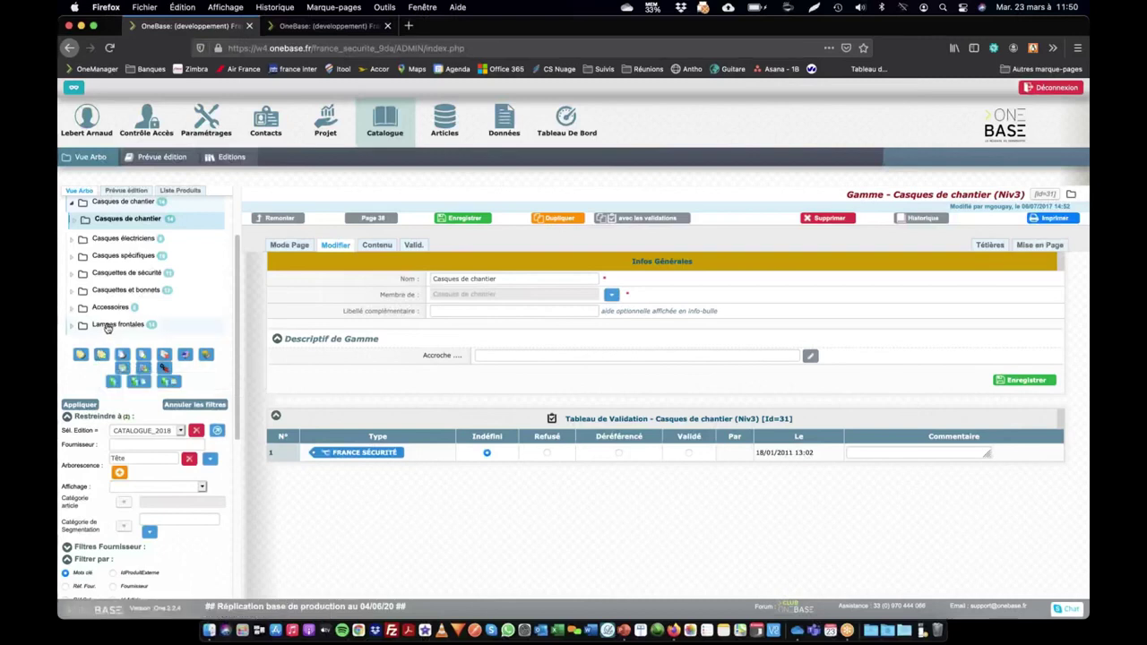
# Step: Open the Lampes frontales family, set its FRANCE SÉCURITÉ visa to Validé and refresh the catalogue tree
pyautogui.click(101, 327)
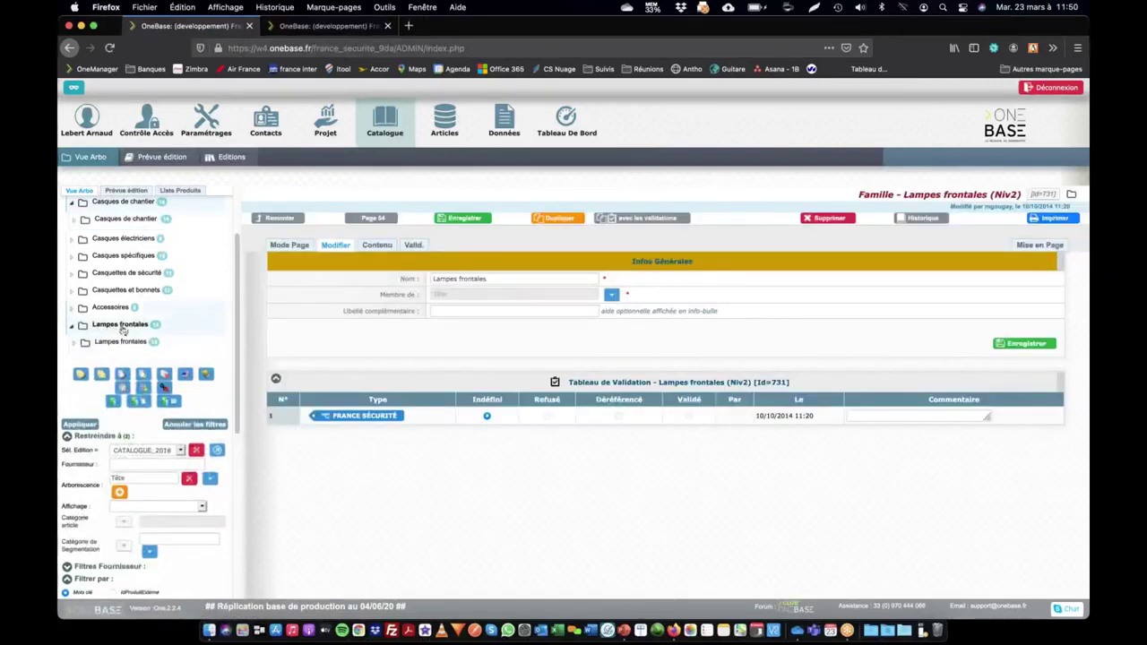
pyautogui.click(693, 418)
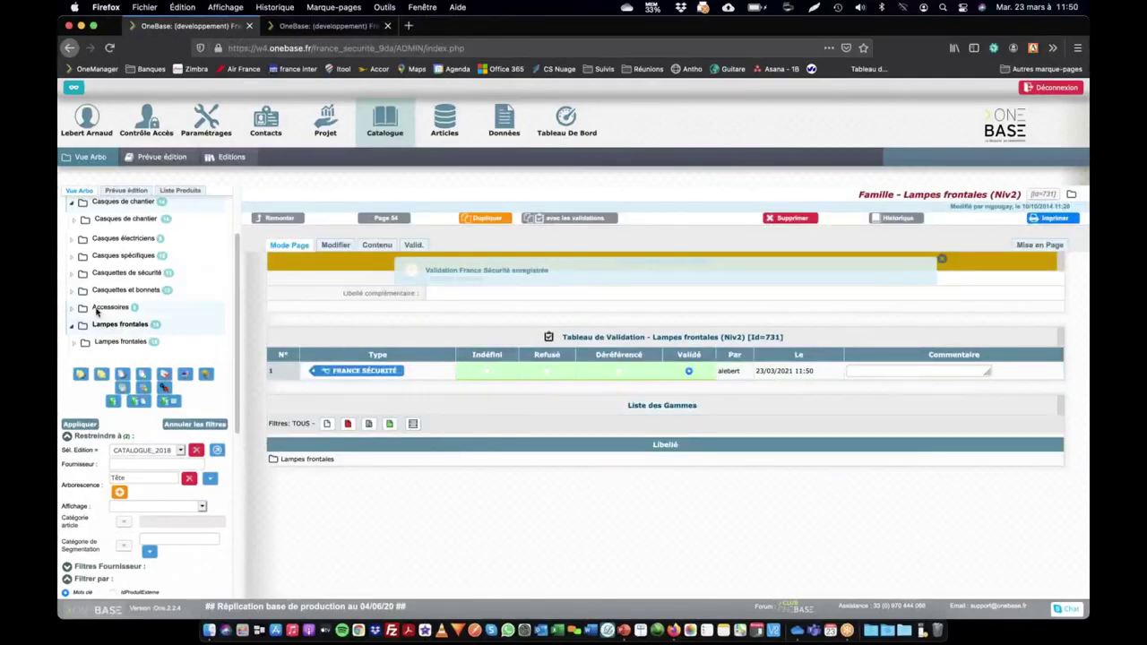
pyautogui.click(93, 193)
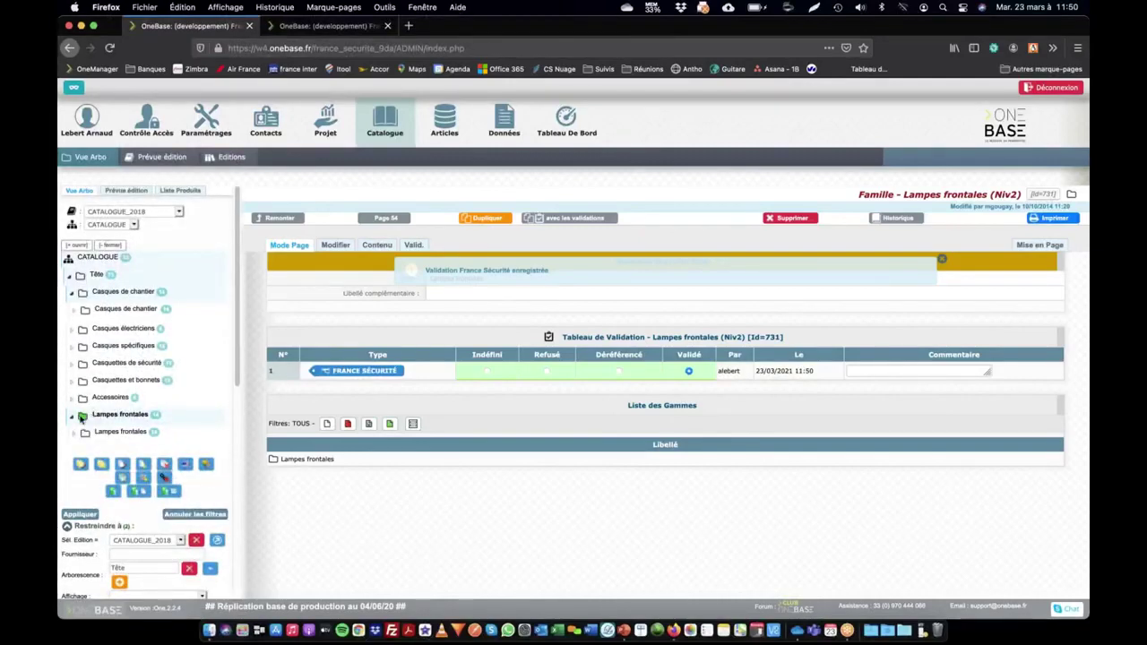
# Step: View the records of the Casques de chantier and Casques électriciens families and collapse the Casques de chantier branch
pyautogui.click(70, 295)
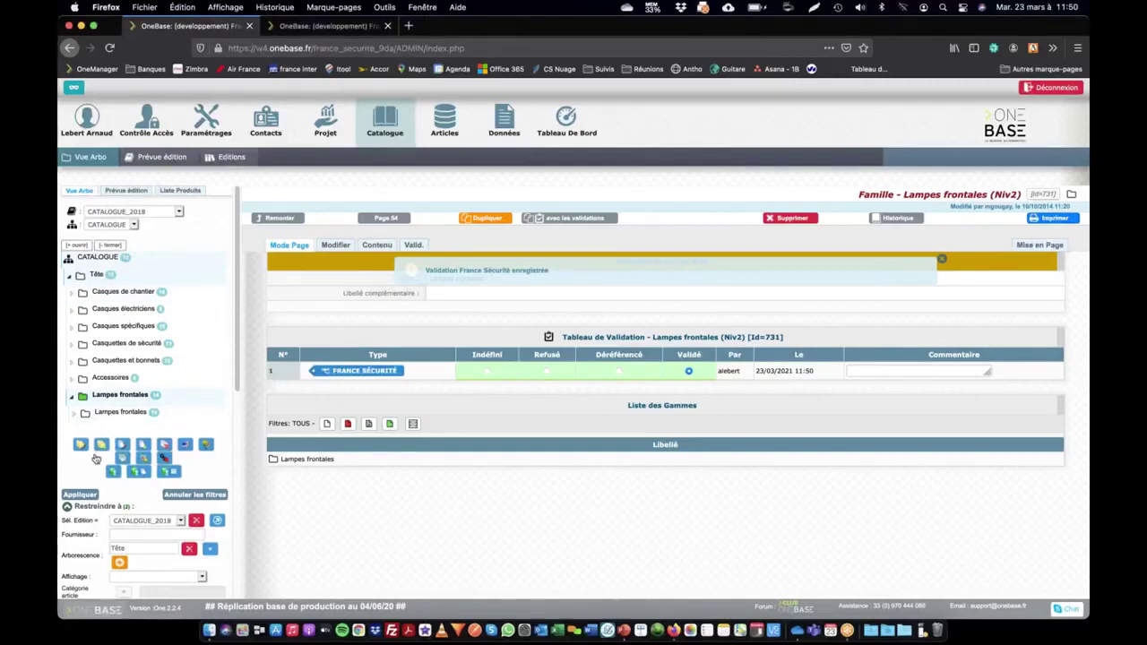
pyautogui.click(105, 292)
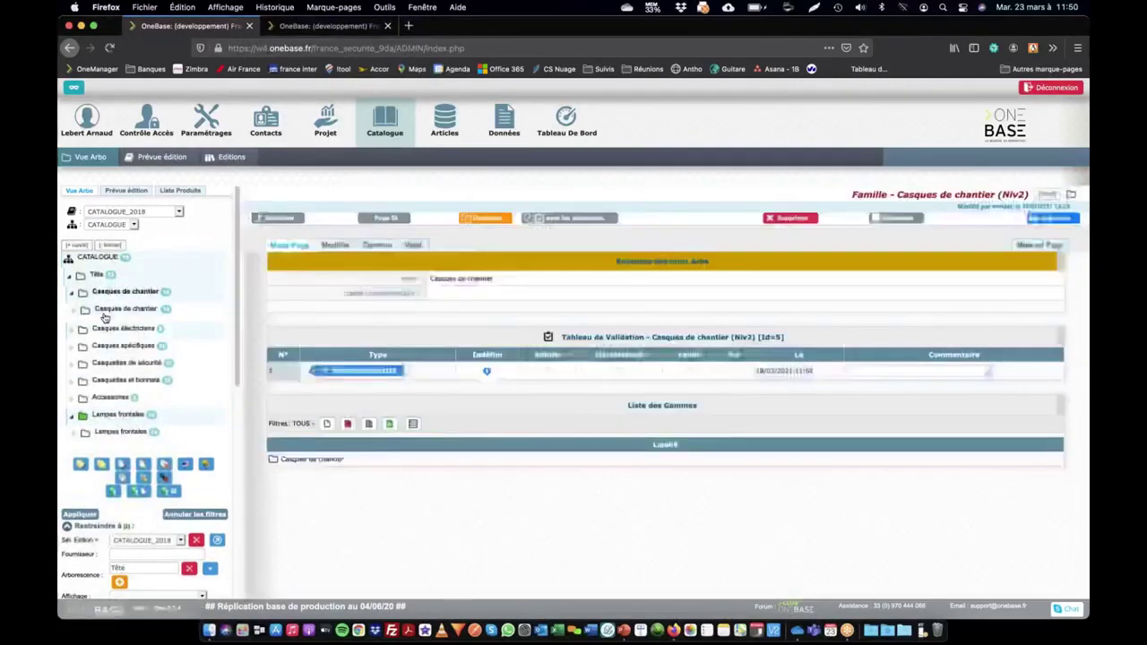
pyautogui.click(105, 328)
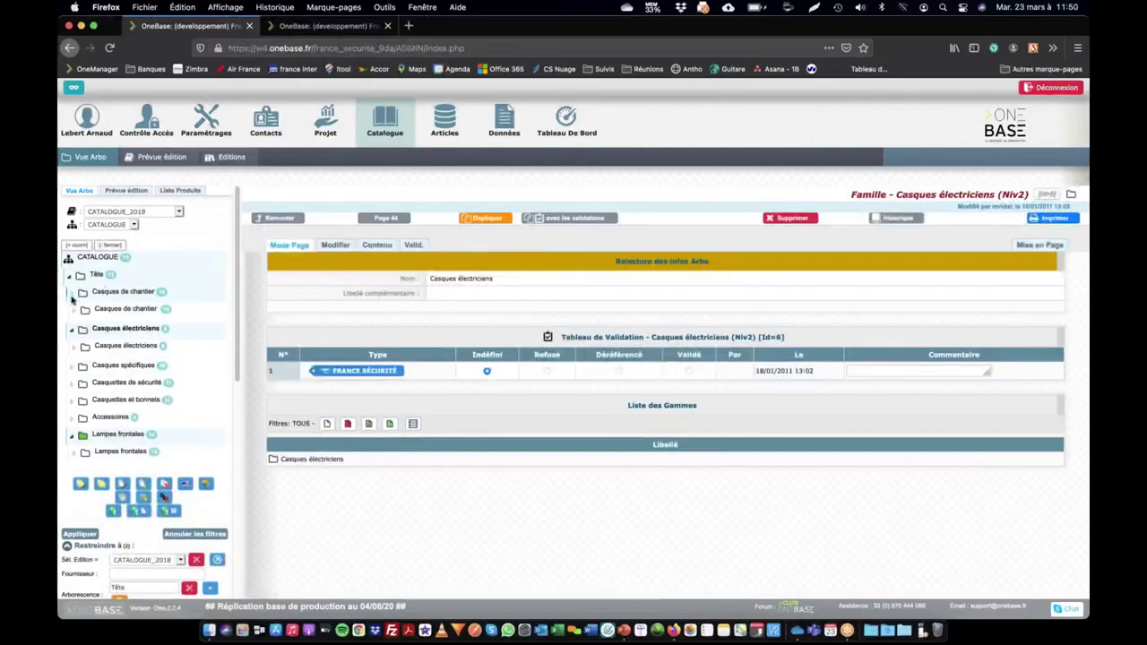
pyautogui.click(71, 309)
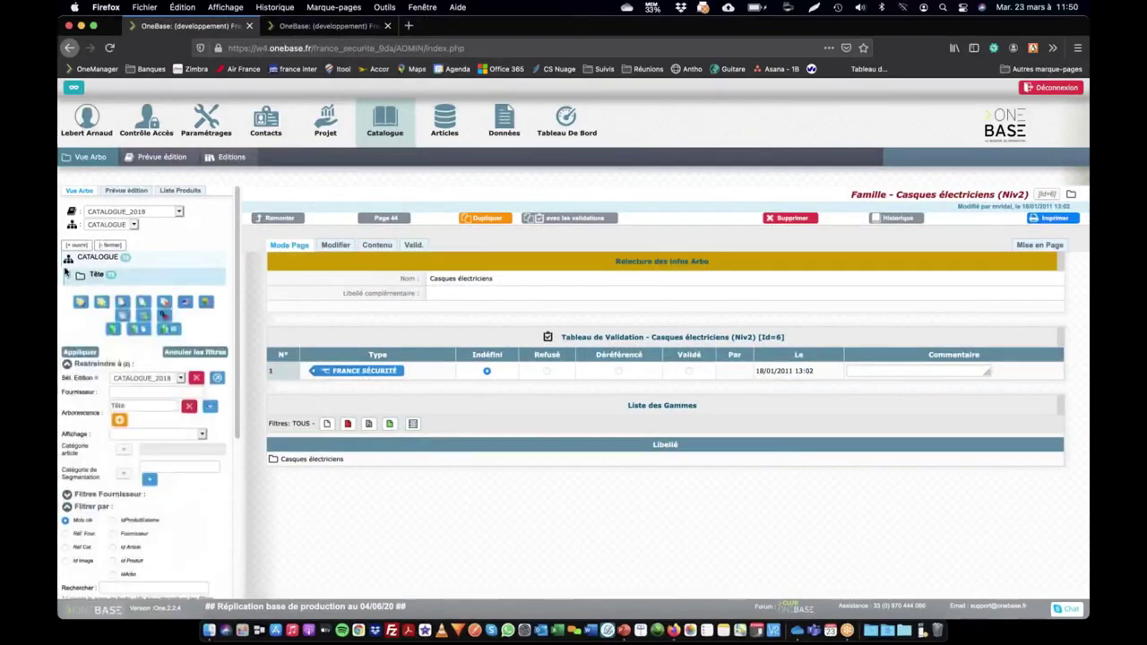
pyautogui.click(78, 280)
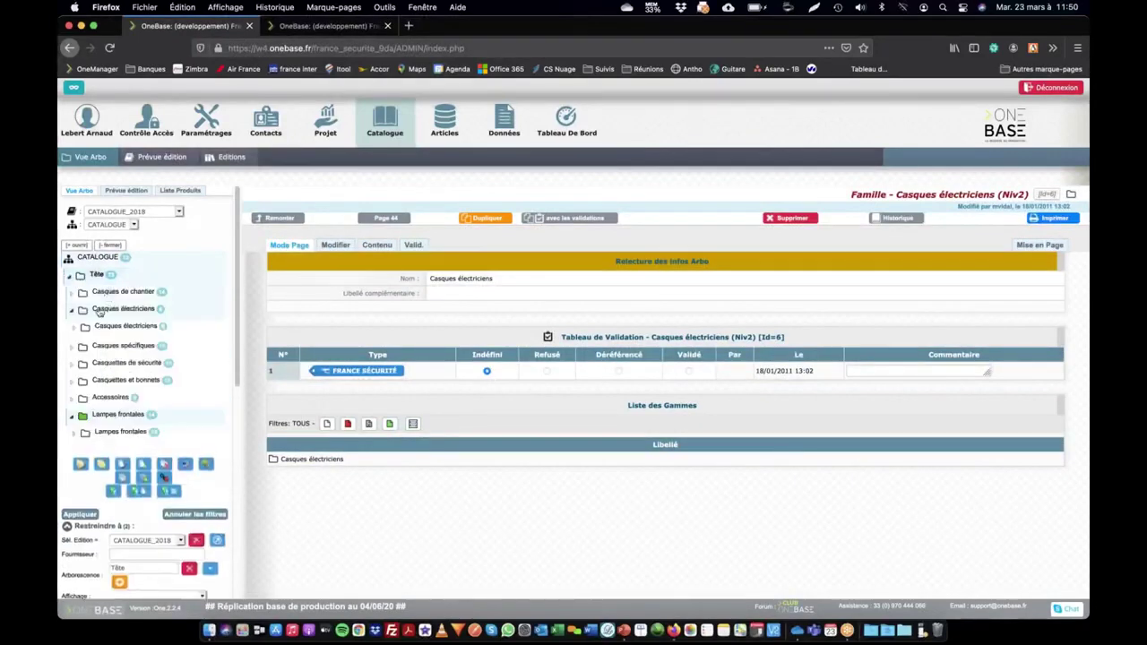
# Step: Open the mass validation of the filtered tree elements with the France Sécurité (MARKETING) visa and choose Niveau Arbo 2
pyautogui.click(102, 465)
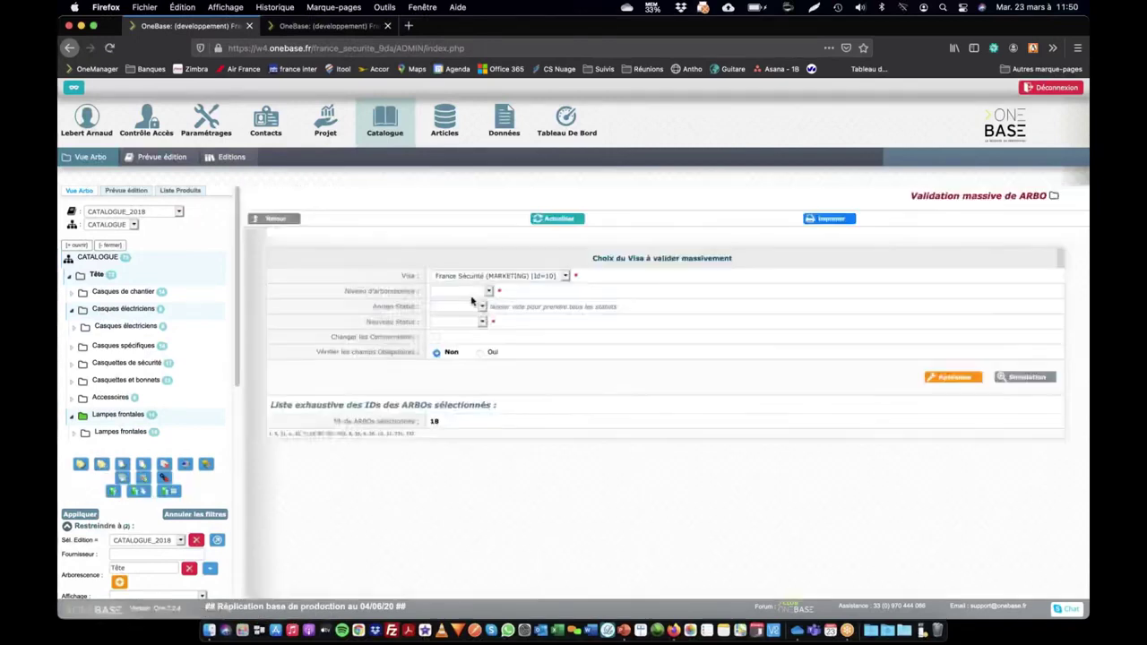
pyautogui.click(475, 278)
pyautogui.click(473, 276)
pyautogui.click(456, 292)
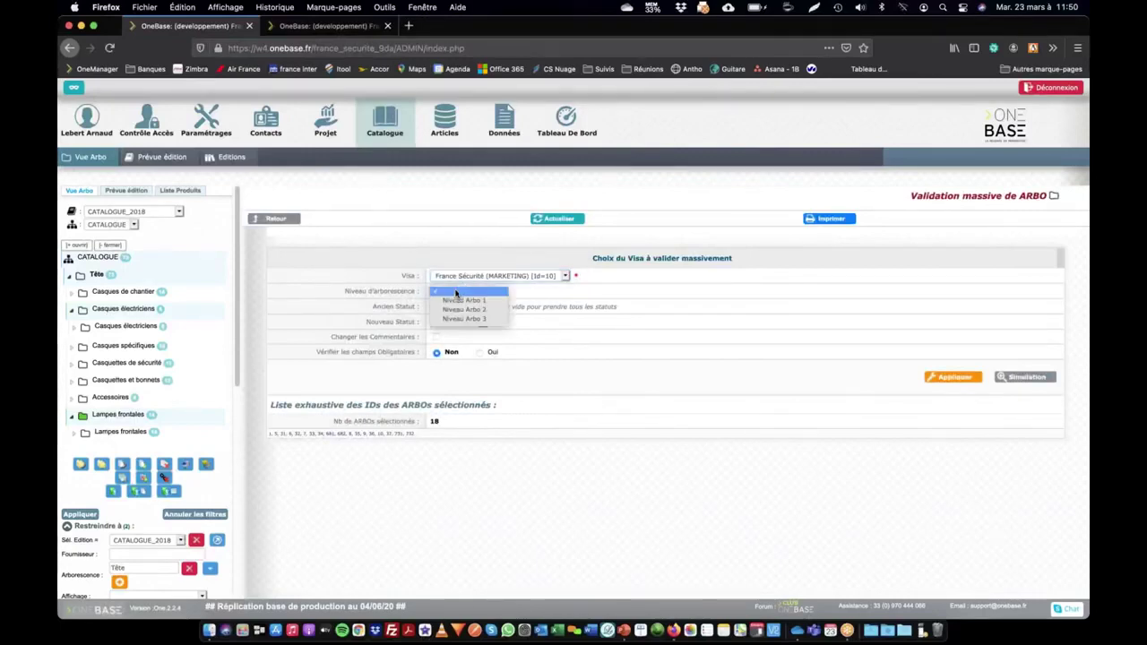
pyautogui.click(449, 309)
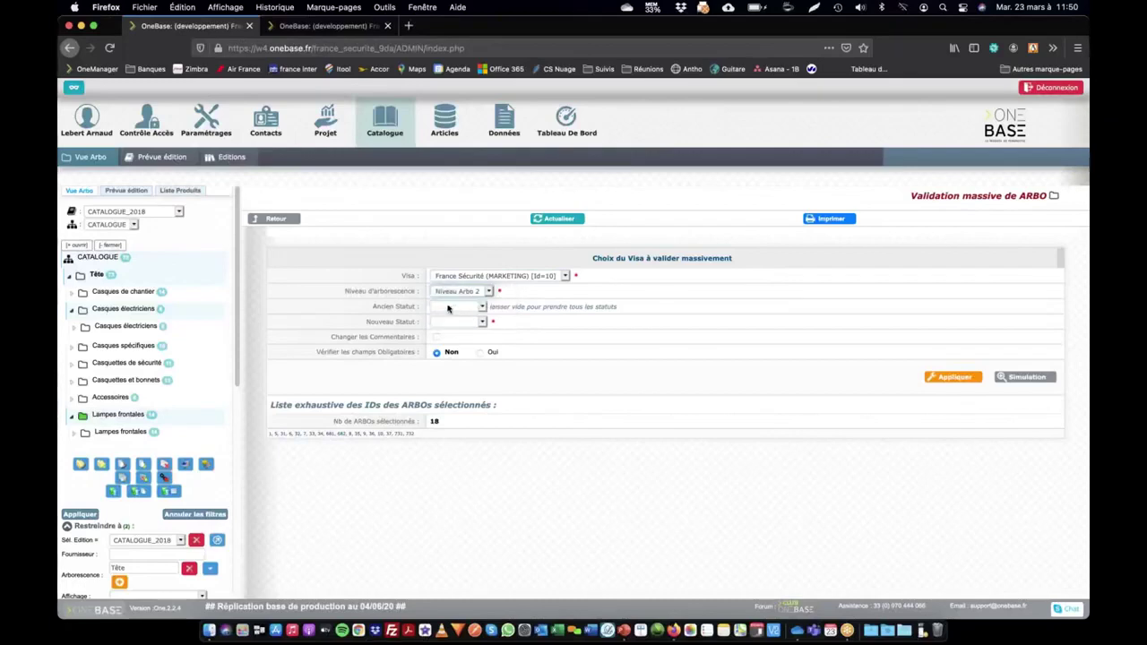
# Step: Leave the old status empty, set the new status to Validé and replace the comments with "Valid Auto AL"
pyautogui.click(448, 309)
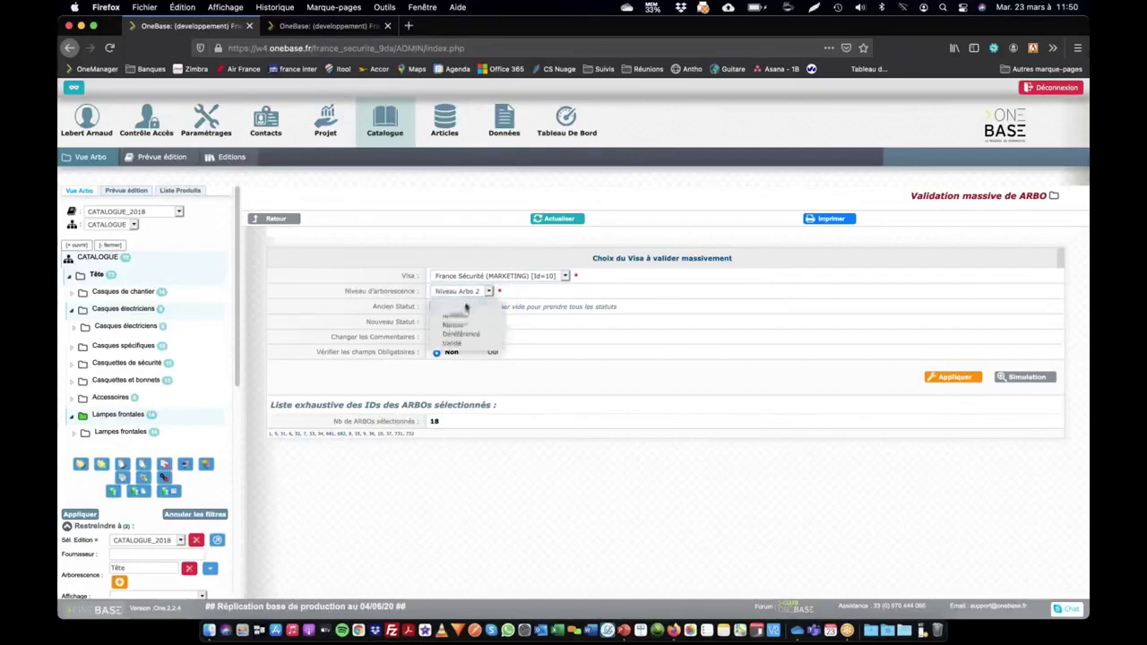
pyautogui.click(448, 309)
pyautogui.click(453, 323)
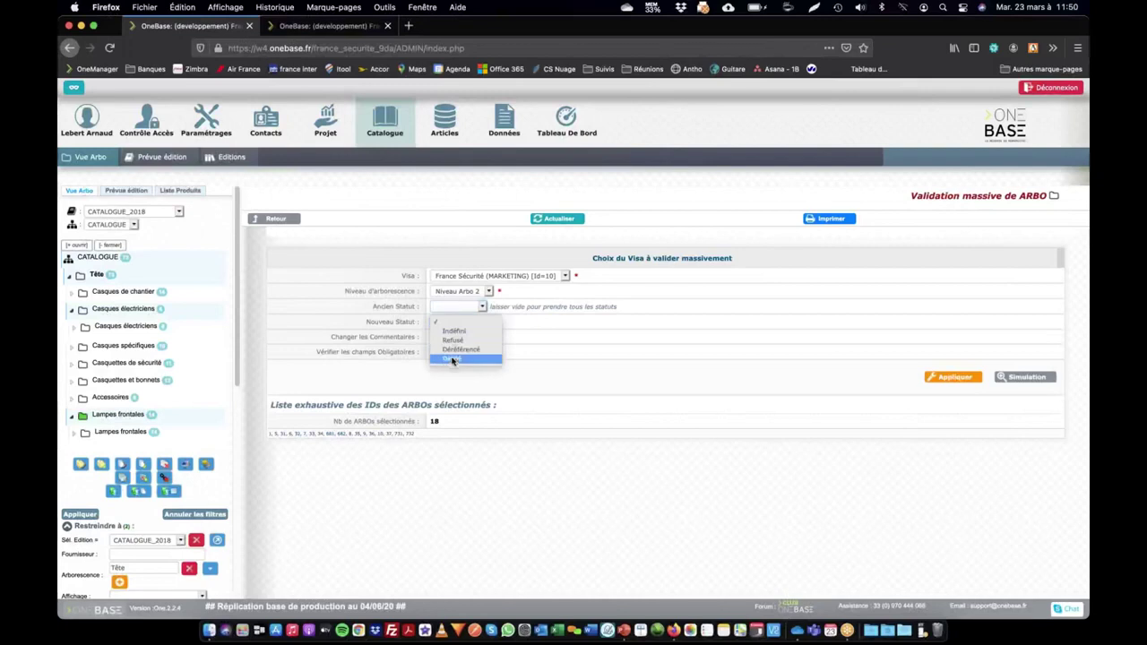
pyautogui.click(453, 359)
pyautogui.click(436, 337)
pyautogui.click(448, 355)
pyautogui.write('Valid Auto AL')
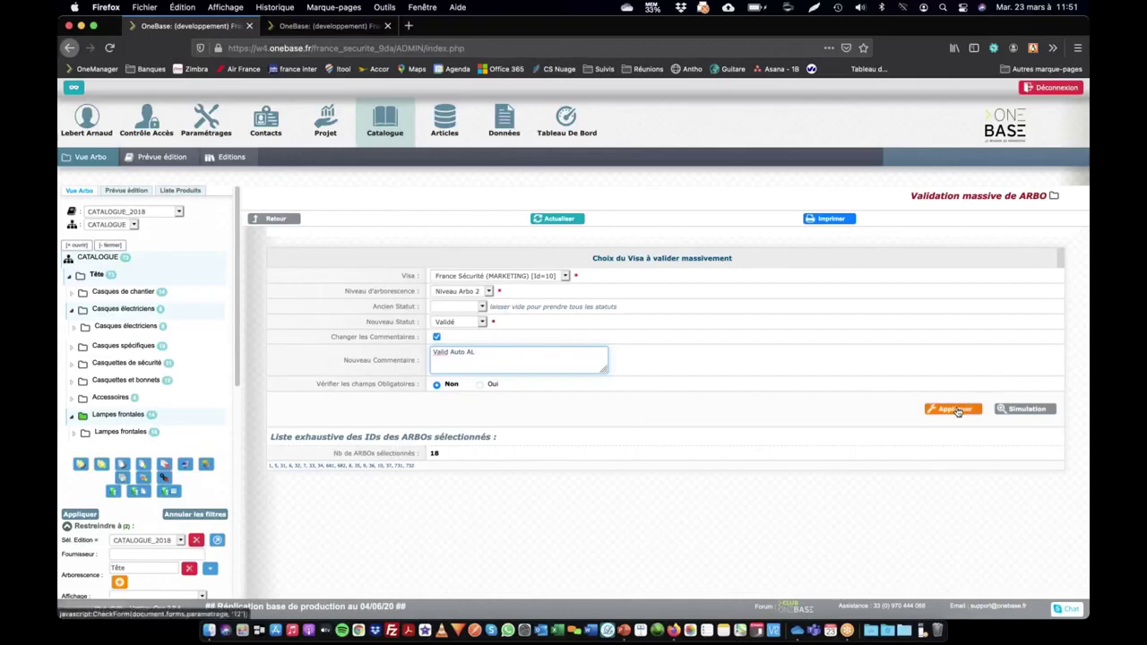
# Step: Simulate the mass validation, apply it to the level 2 tree elements and refresh the catalogue tree
pyautogui.click(1017, 411)
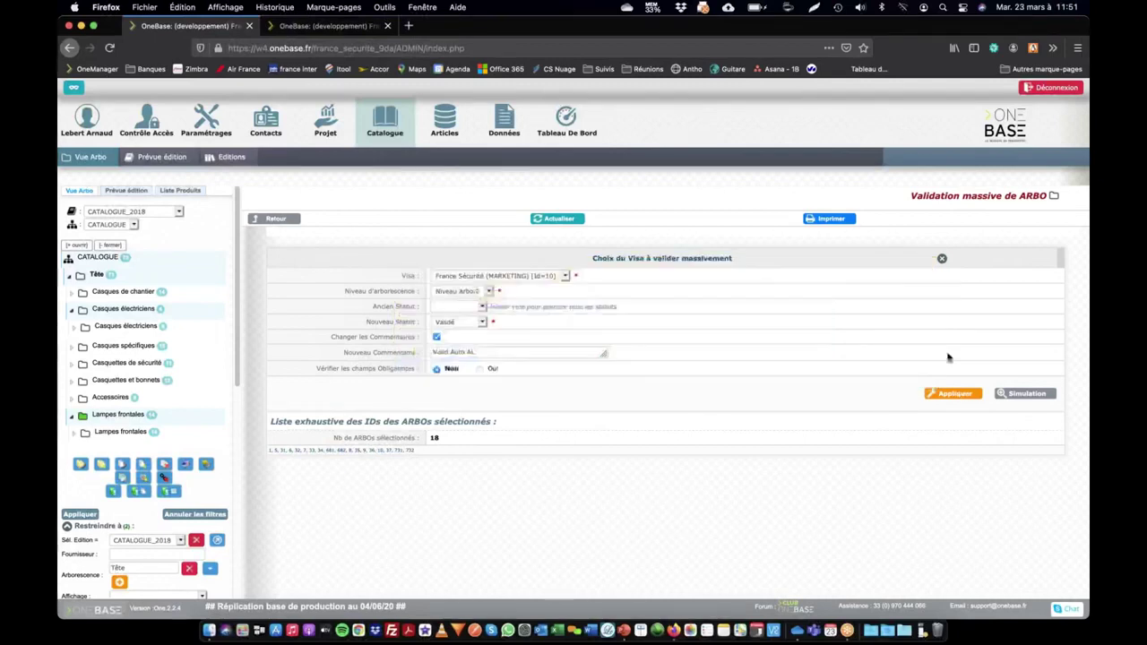
pyautogui.click(954, 395)
pyautogui.click(628, 301)
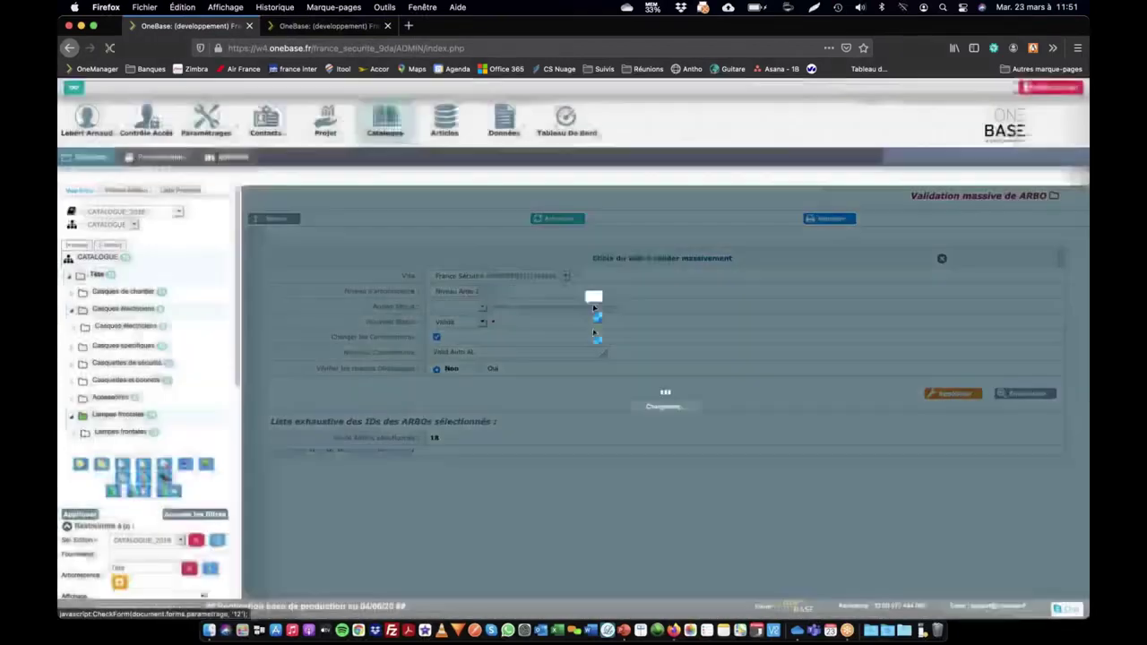
pyautogui.click(78, 191)
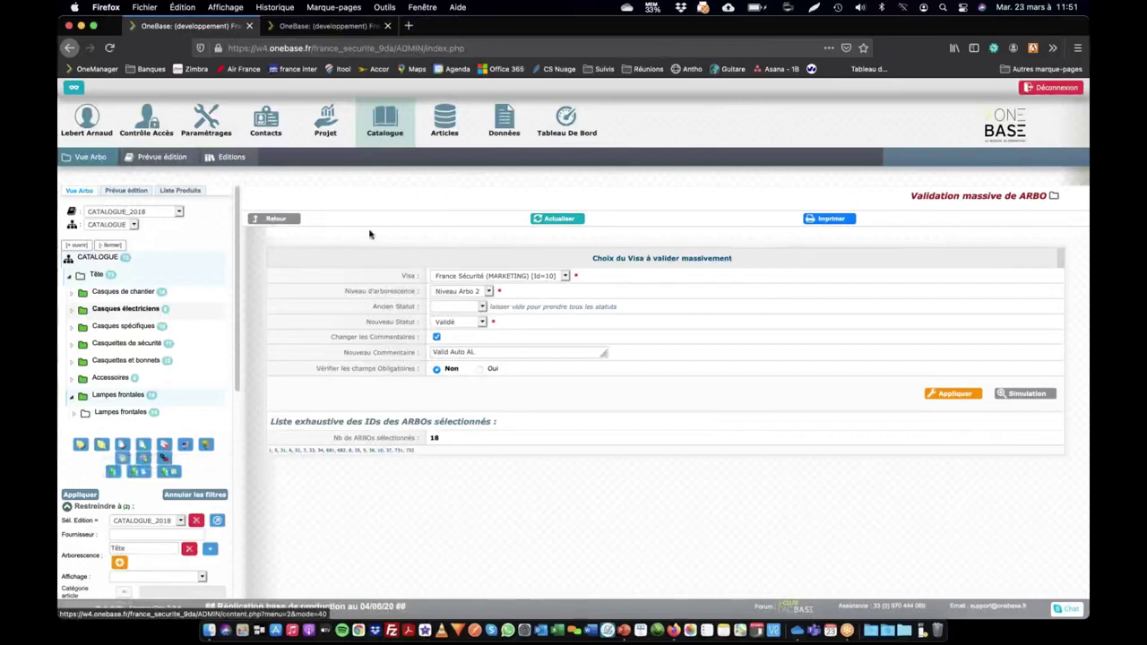
# Step: Mass-reset the level 2 elements' visa to Indéfini with an empty comment and refresh the catalogue tree
pyautogui.click(446, 324)
pyautogui.click(456, 298)
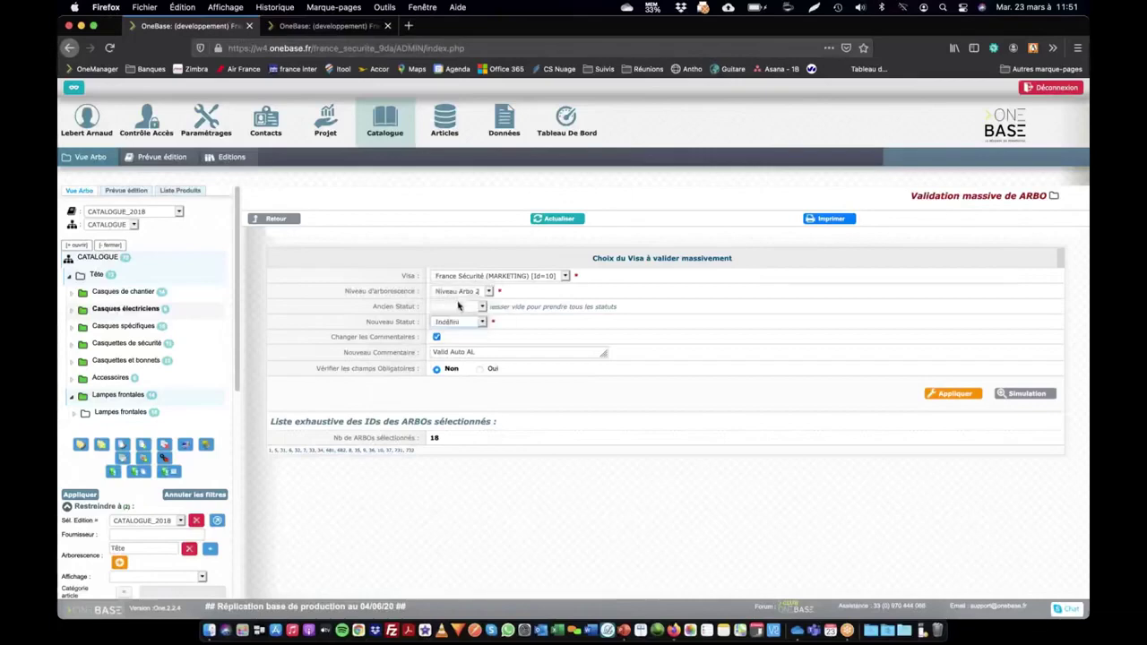
pyautogui.moveTo(480, 355); pyautogui.dragTo(392, 353)
pyautogui.press('BackSpace')
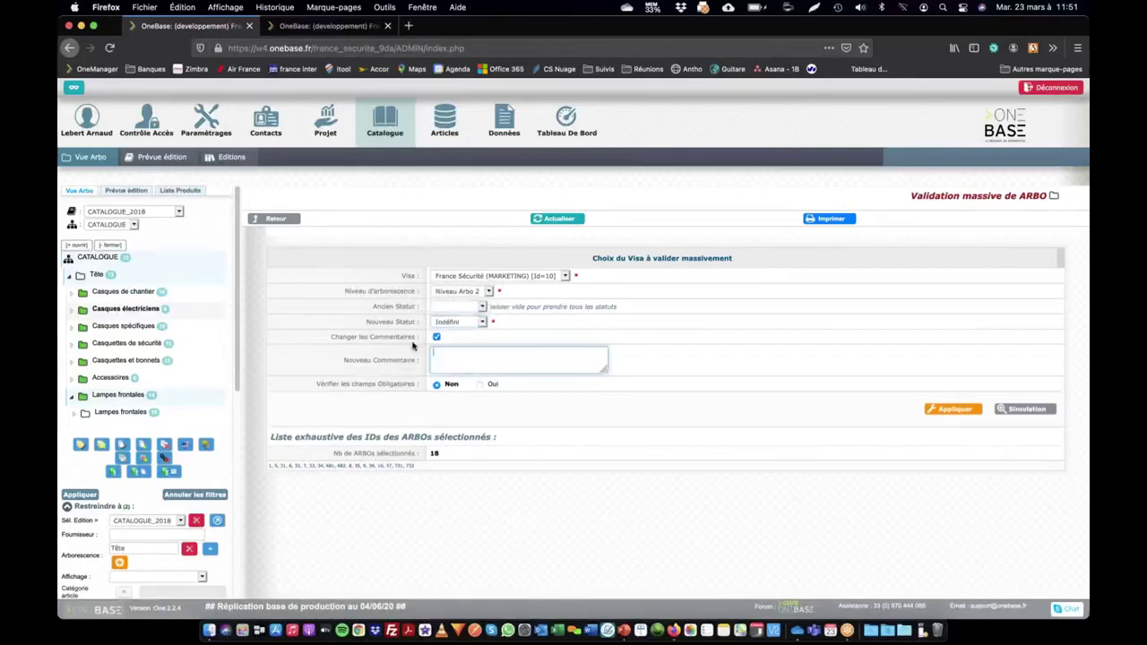
pyautogui.click(946, 409)
pyautogui.click(646, 307)
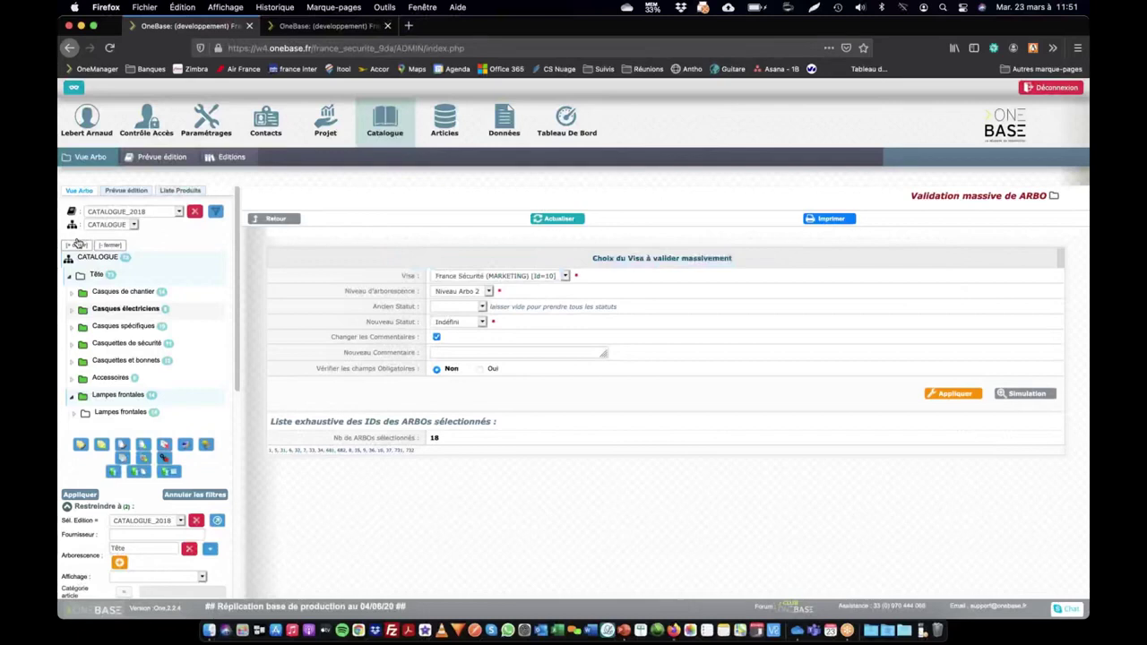
pyautogui.click(72, 188)
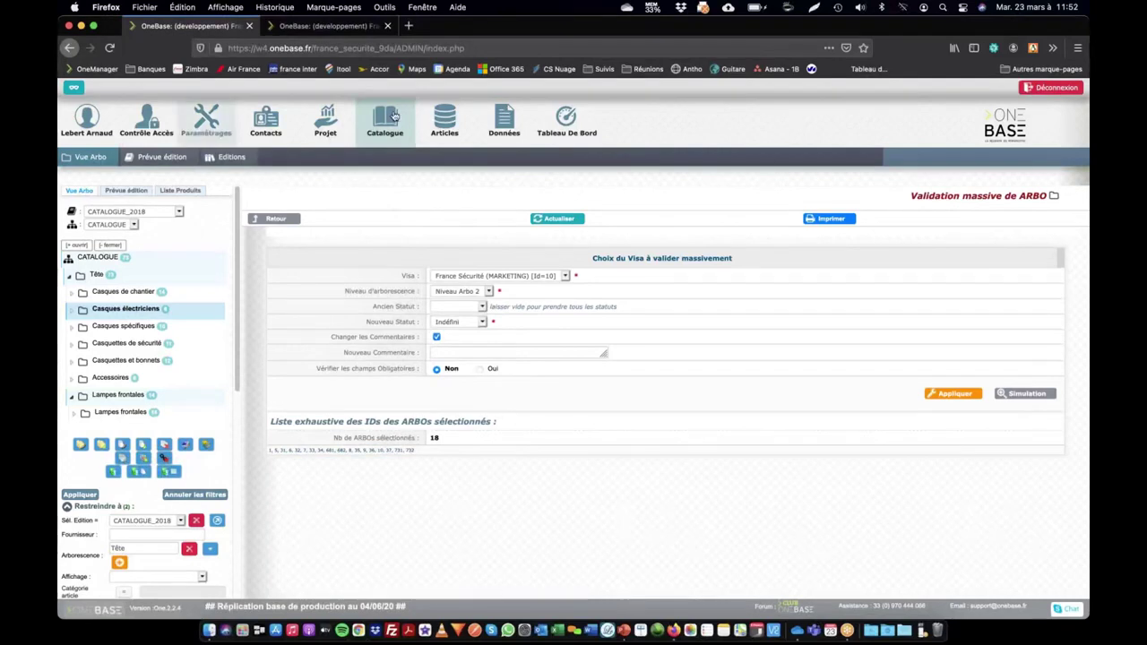
# Step: Set up a mass modification of the filtered products' CATEGORIE_EPI field with the new value I : Risques Mineurs
pyautogui.click(122, 444)
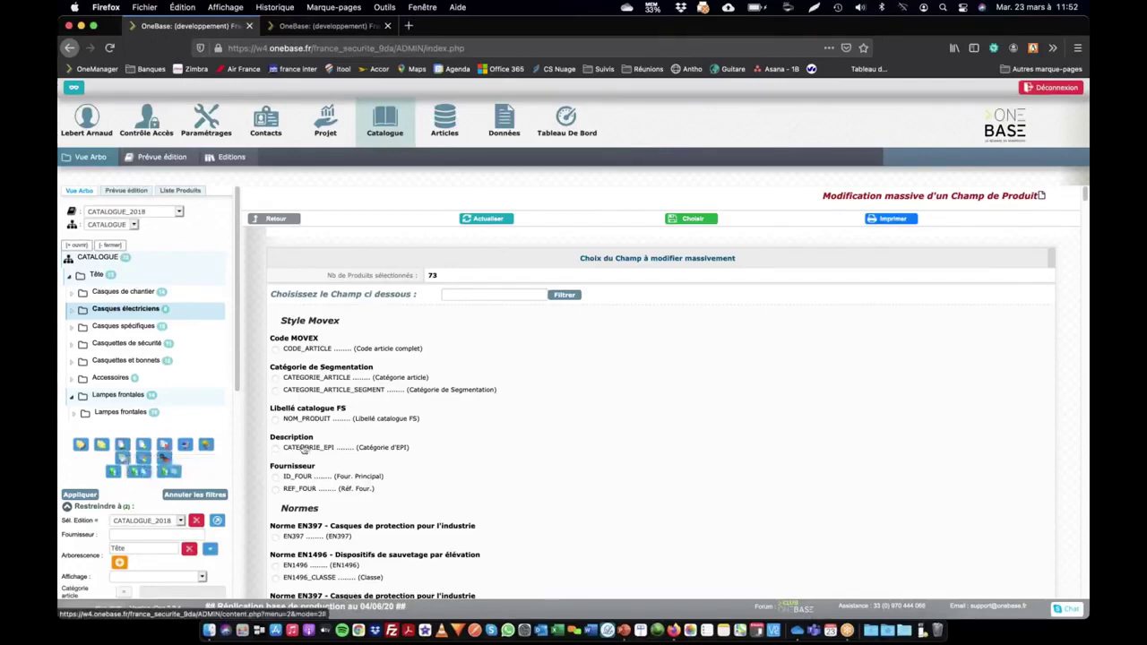
pyautogui.scroll(-1, 282, 464)
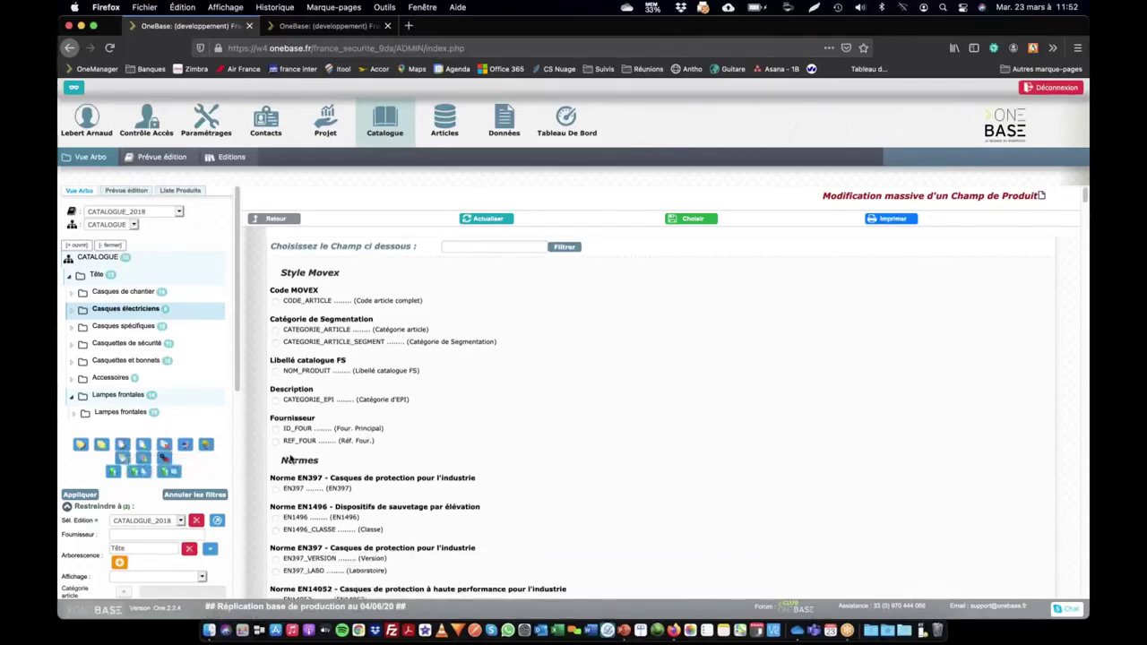
pyautogui.click(275, 400)
pyautogui.click(701, 220)
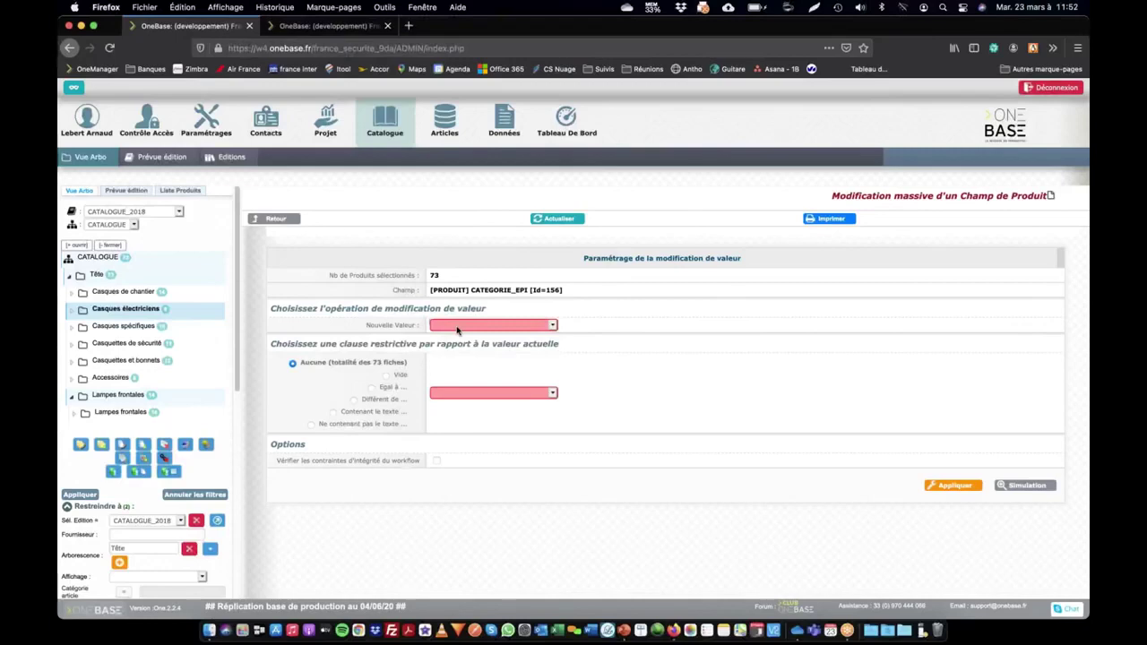
pyautogui.click(457, 325)
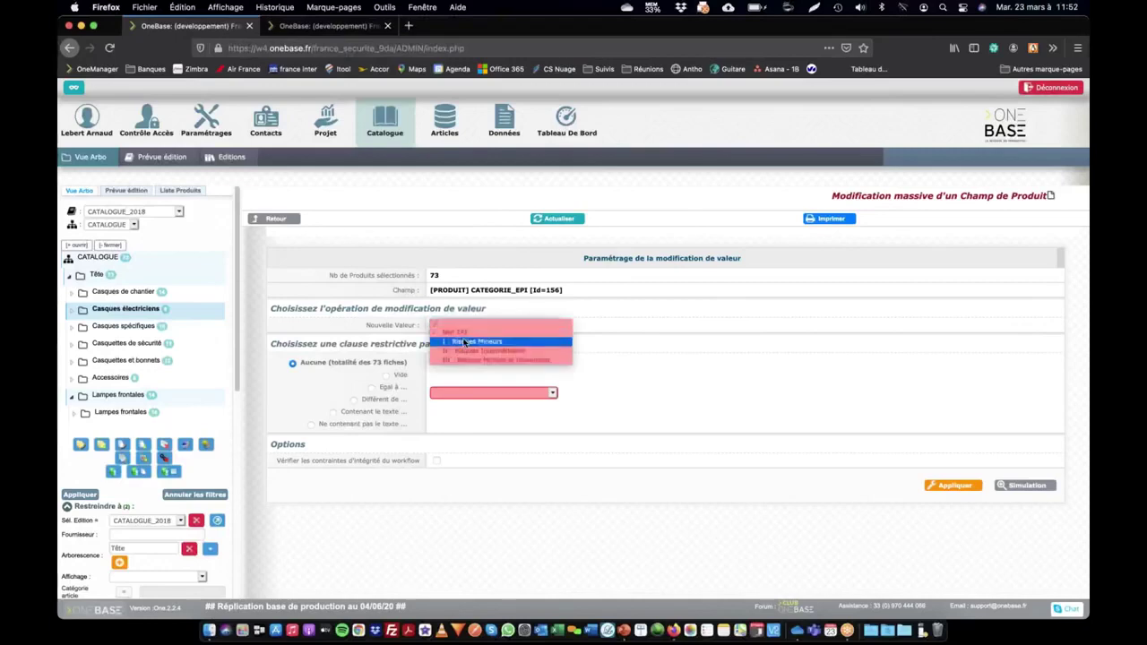
pyautogui.click(465, 342)
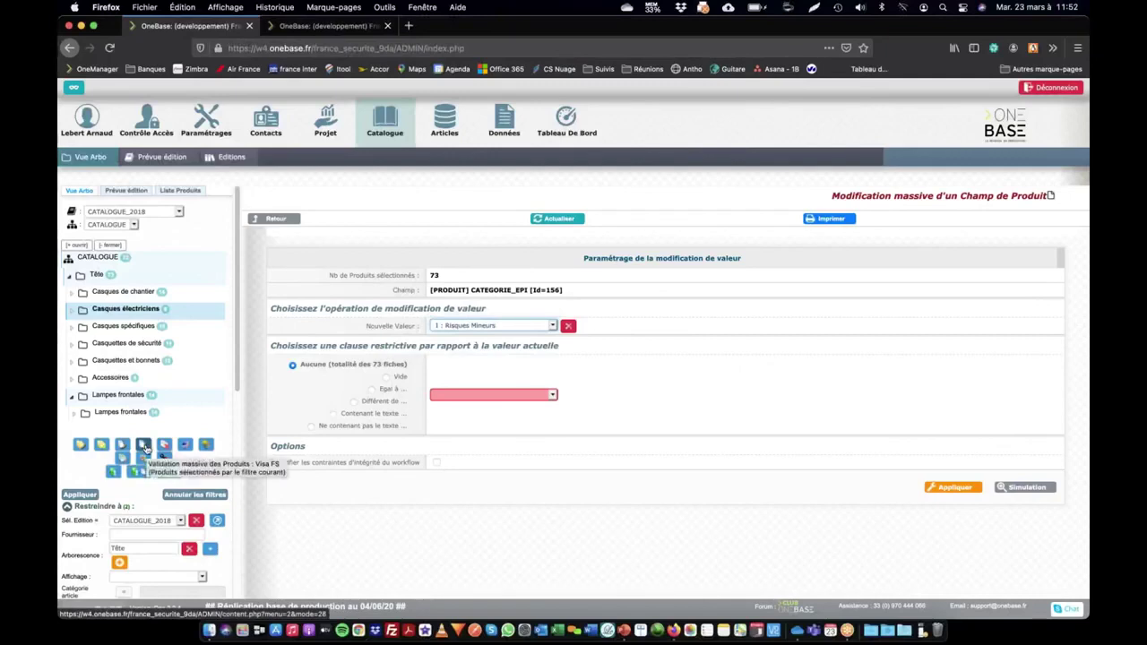
# Step: Open the Cagoule HXZH/S product under ACCESSOIRES COMPATIBLES, ignoring unsaved changes, and examine the validation table on its Mode page
pyautogui.click(72, 378)
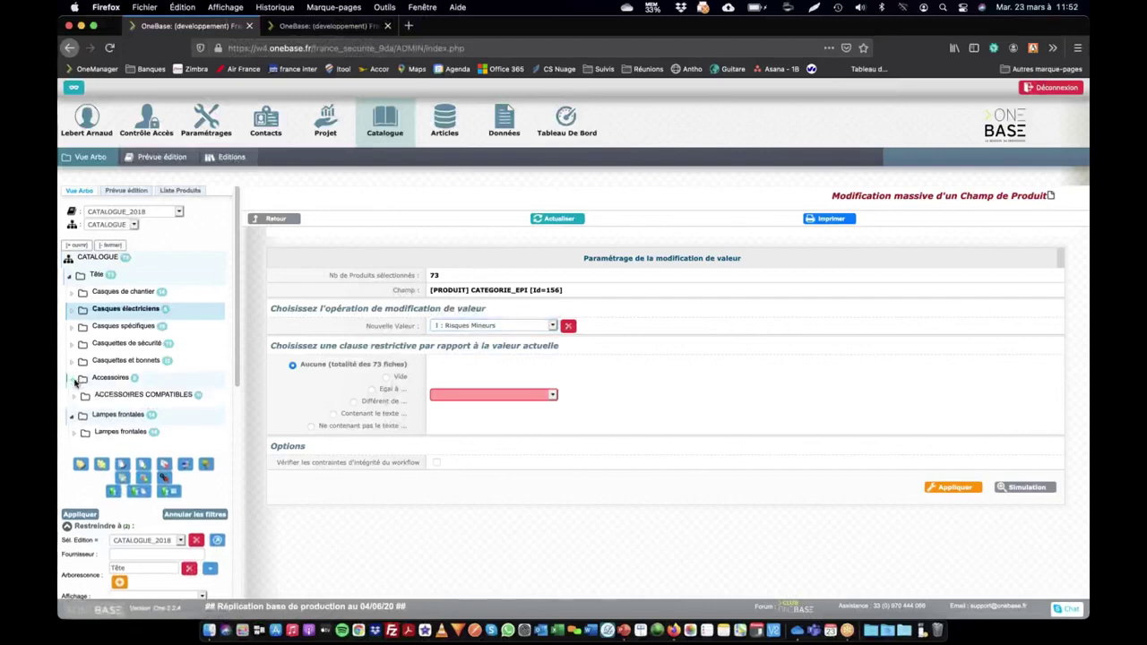
pyautogui.click(75, 397)
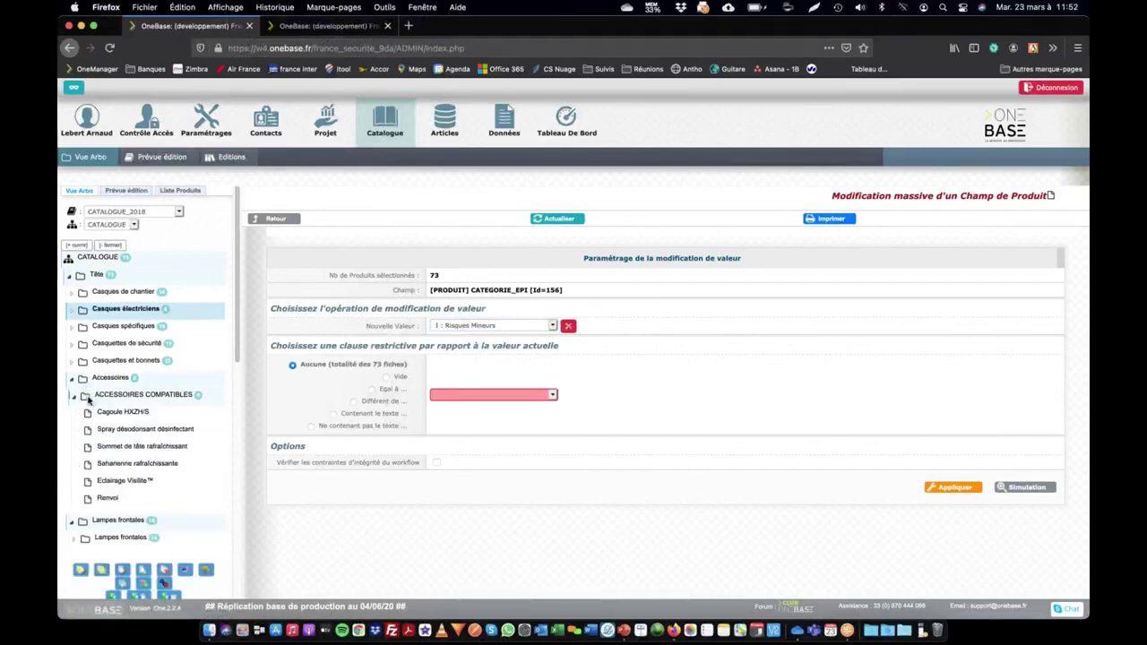
pyautogui.click(112, 416)
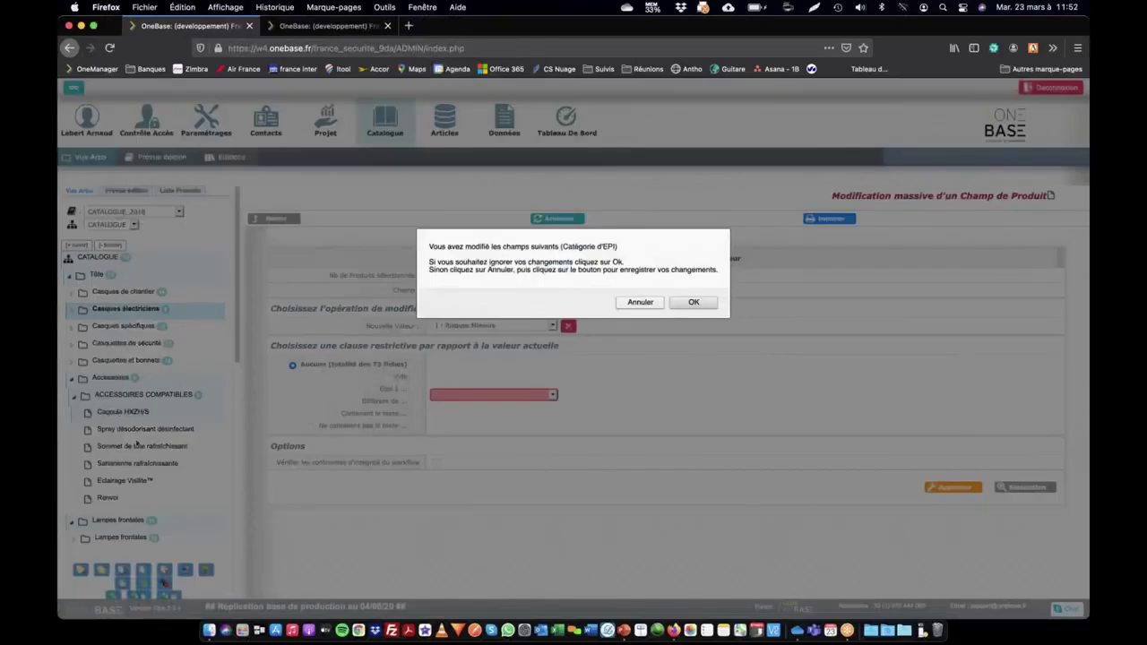
pyautogui.click(692, 304)
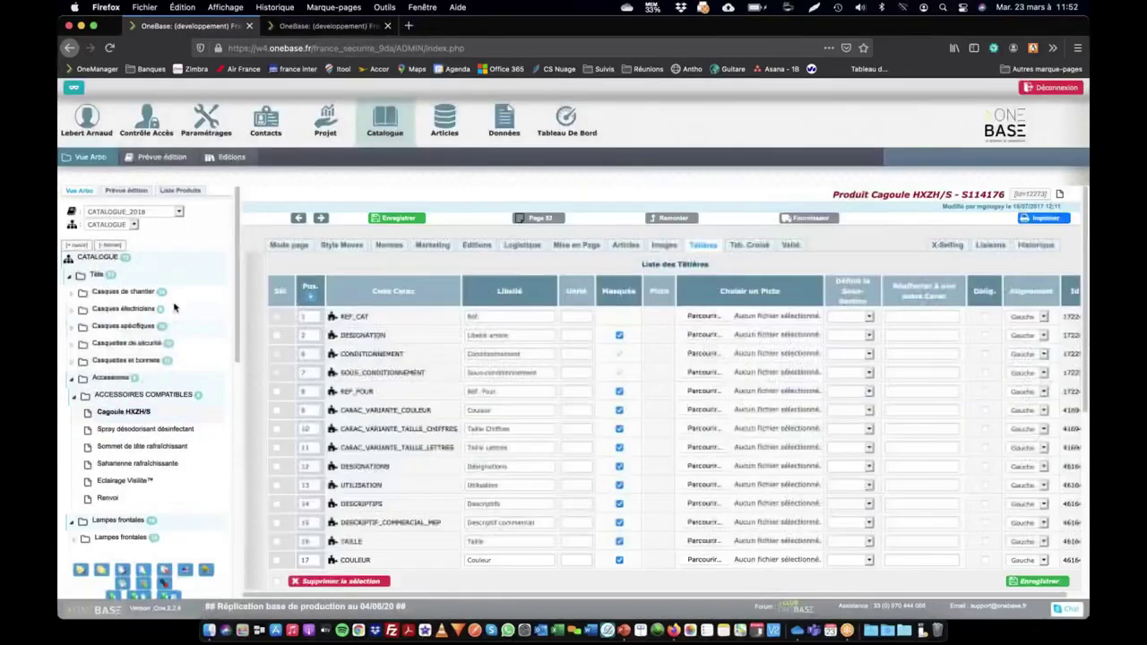
pyautogui.click(301, 247)
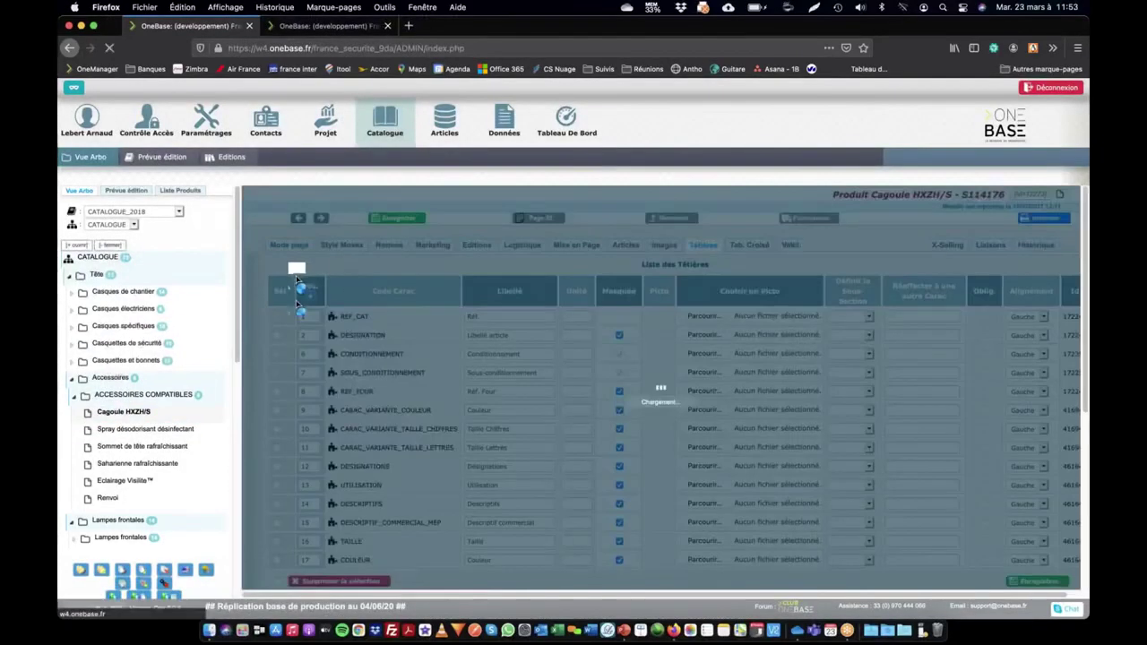
pyautogui.scroll(-10, 354, 424)
pyautogui.scroll(-1, 354, 424)
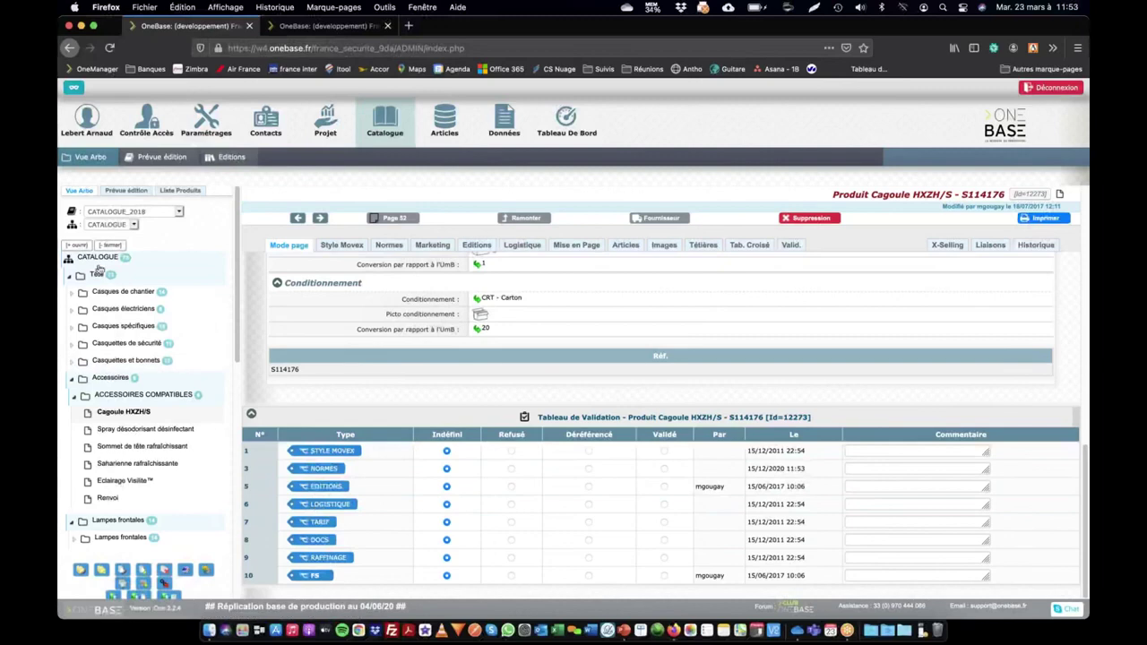
# Step: Set up a mass validation of the filtered products with the visa Logistique (LOGISTIQUE) and the new status Validé
pyautogui.scroll(-3, 164, 505)
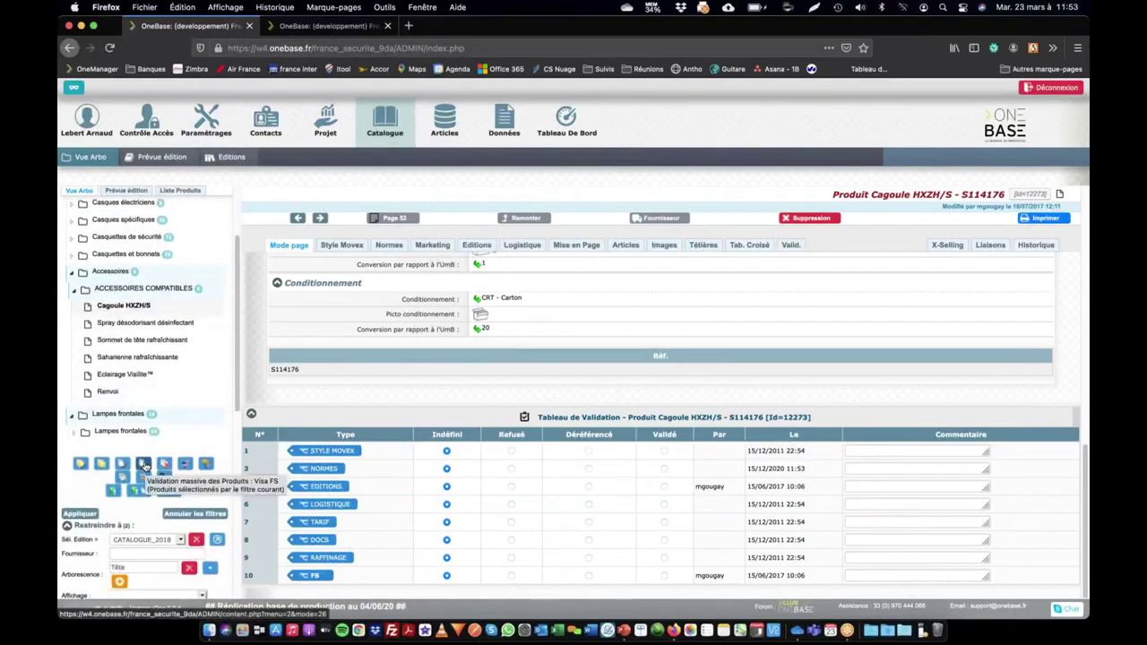
pyautogui.click(143, 465)
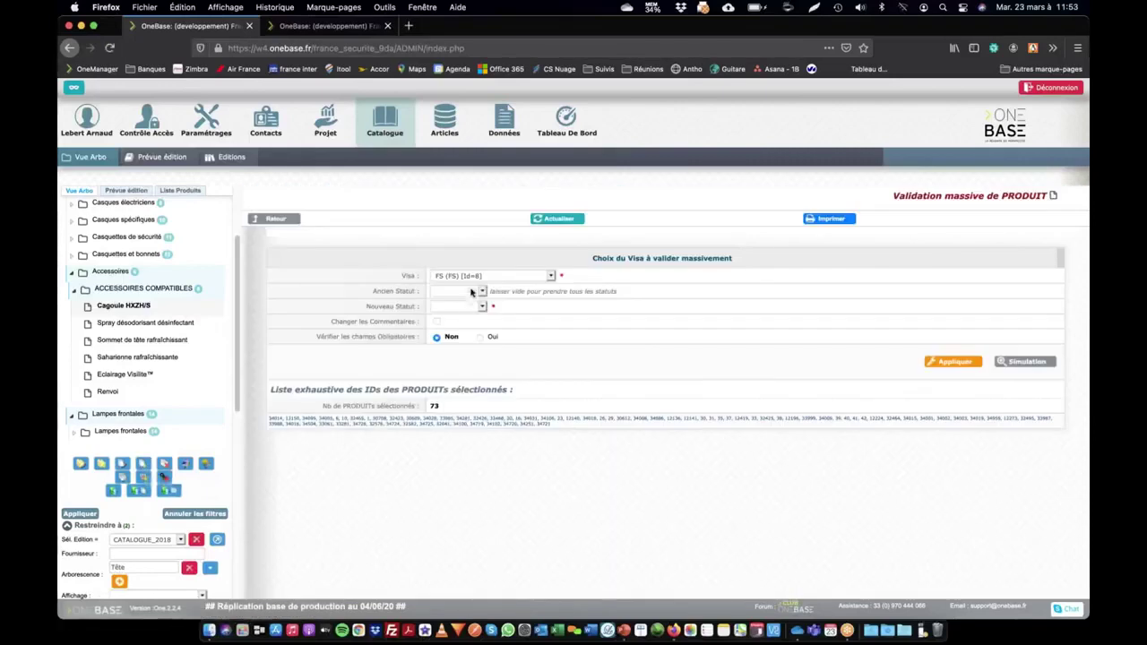
pyautogui.click(471, 277)
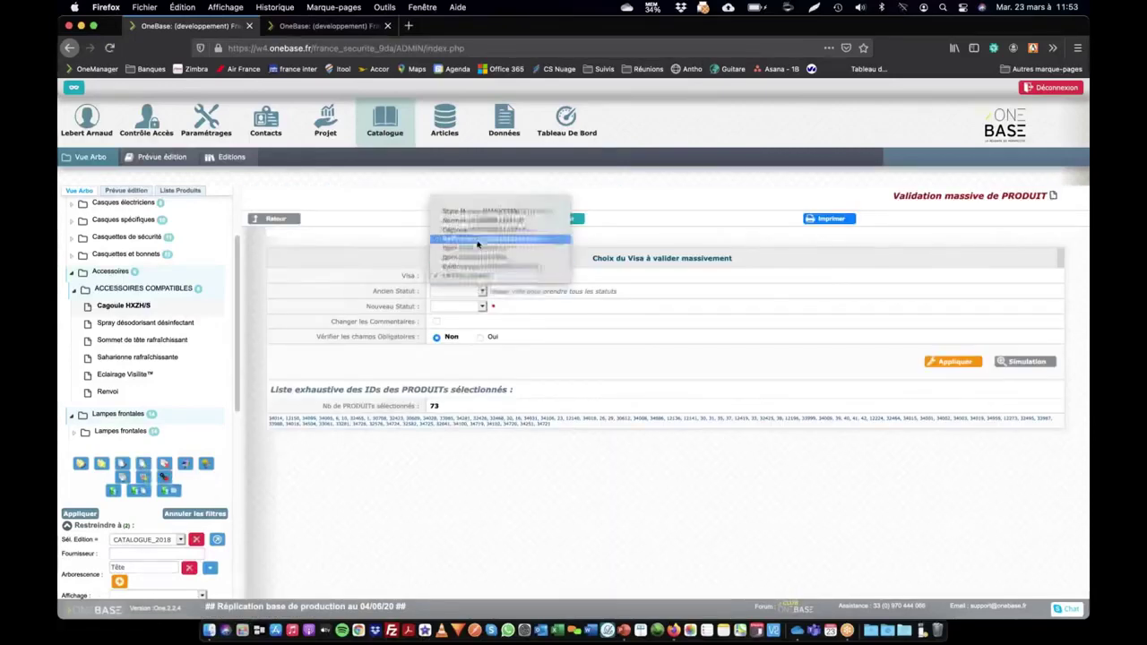
pyautogui.click(479, 240)
pyautogui.click(442, 307)
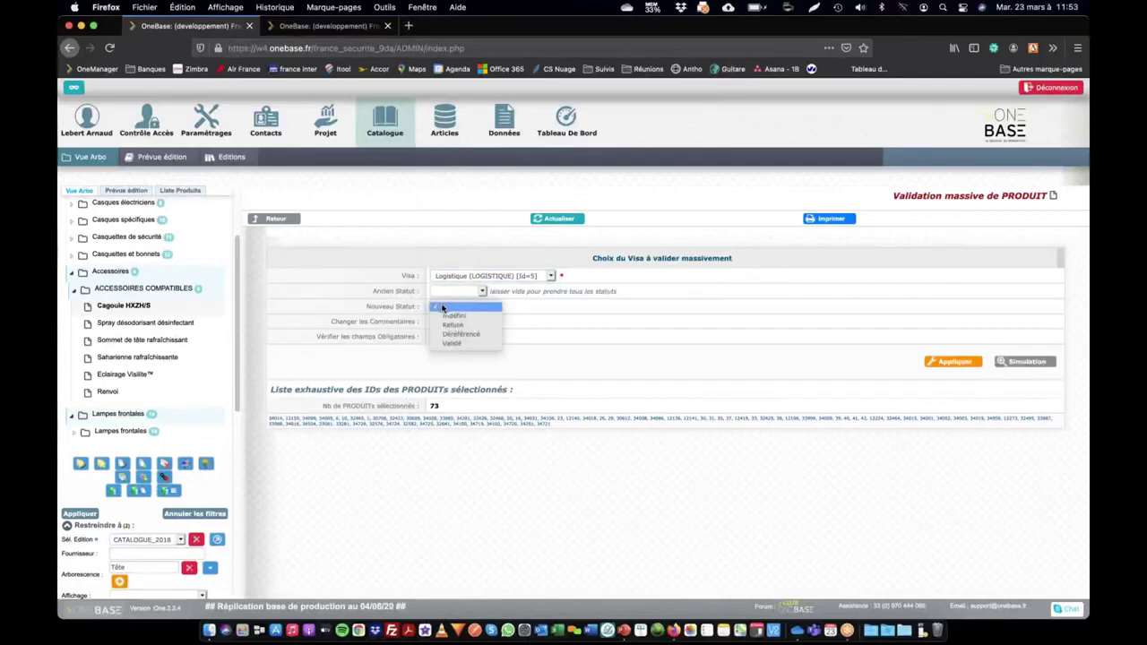
pyautogui.click(452, 348)
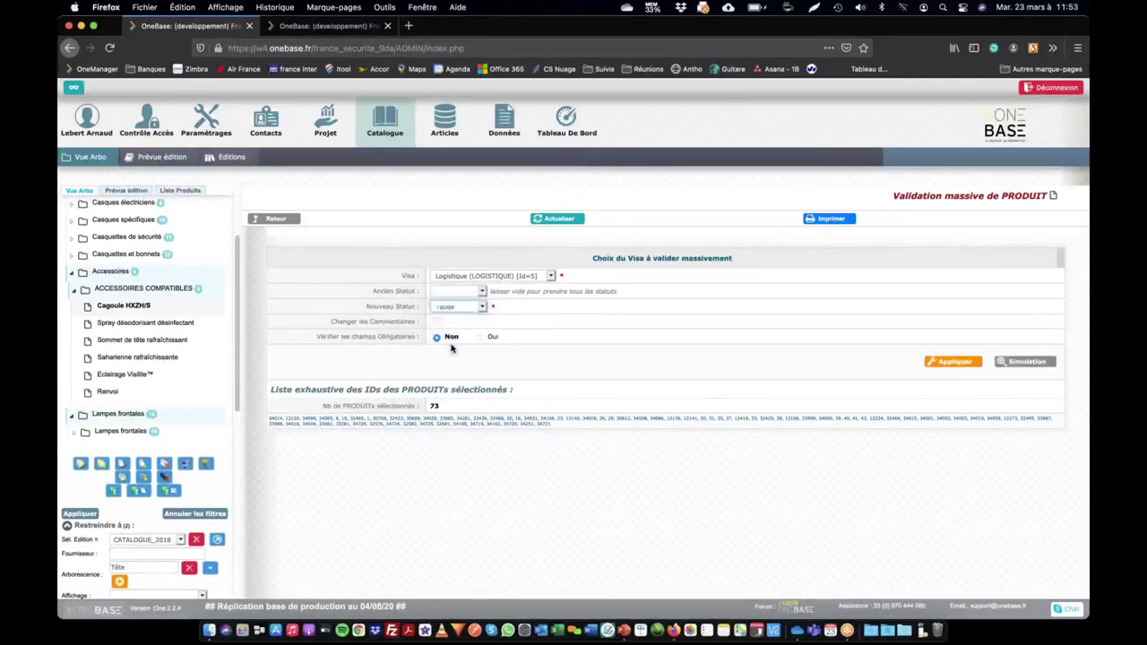
# Step: Simulate the Logistique mass validation, close the simulation report and apply the validation to the filtered products
pyautogui.click(1031, 362)
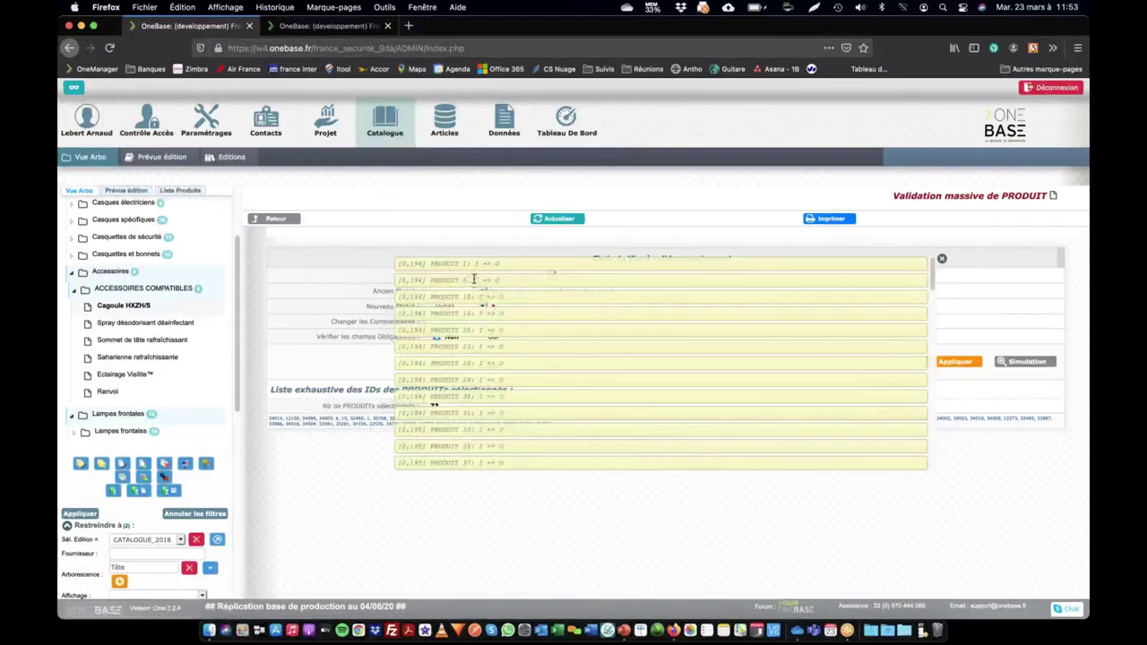
pyautogui.click(941, 259)
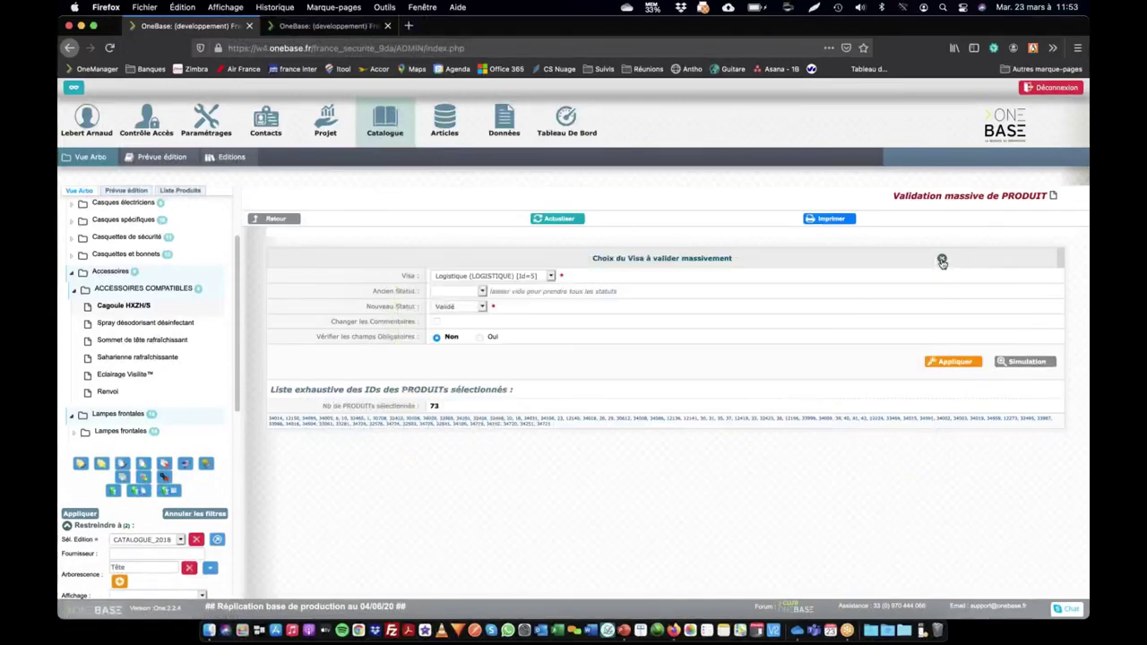
pyautogui.click(952, 362)
pyautogui.click(626, 302)
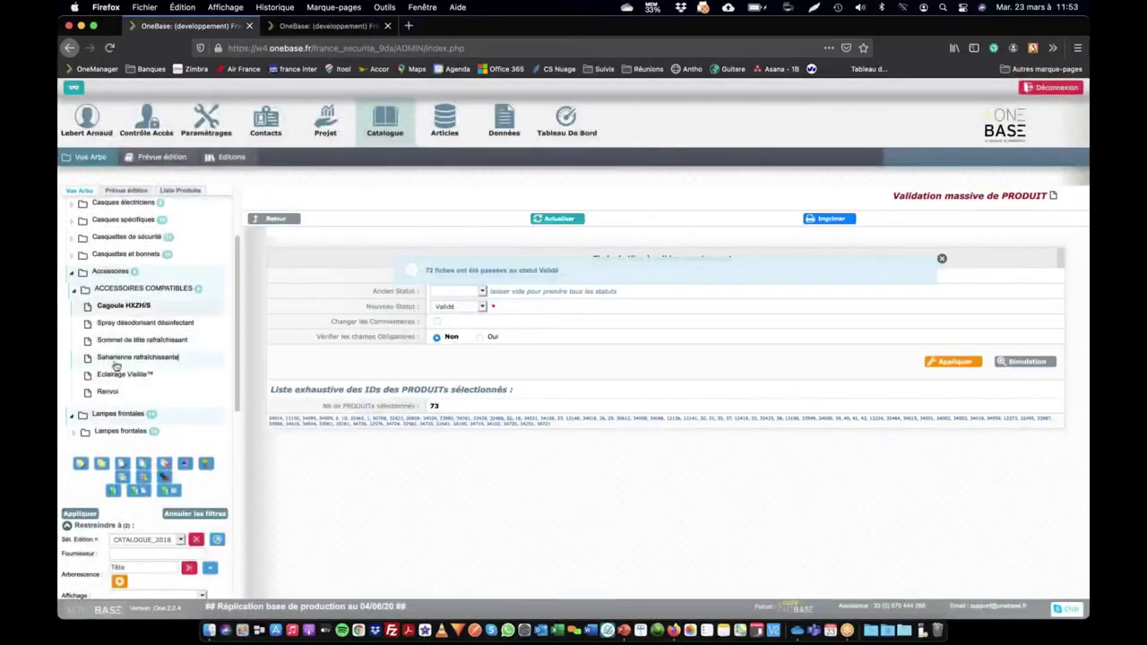
# Step: Open the Saharienne rafraîchissante product under ACCESSOIRES COMPATIBLES and examine the LOGISTIQUE row of its validation table
pyautogui.click(115, 358)
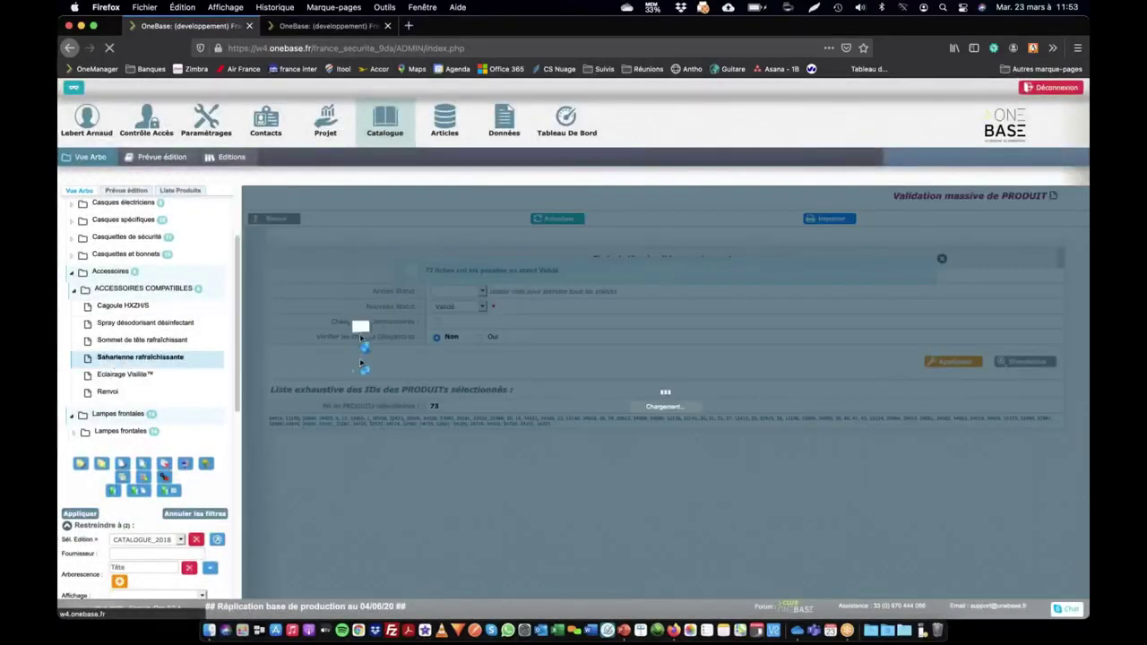
pyautogui.scroll(-10, 533, 354)
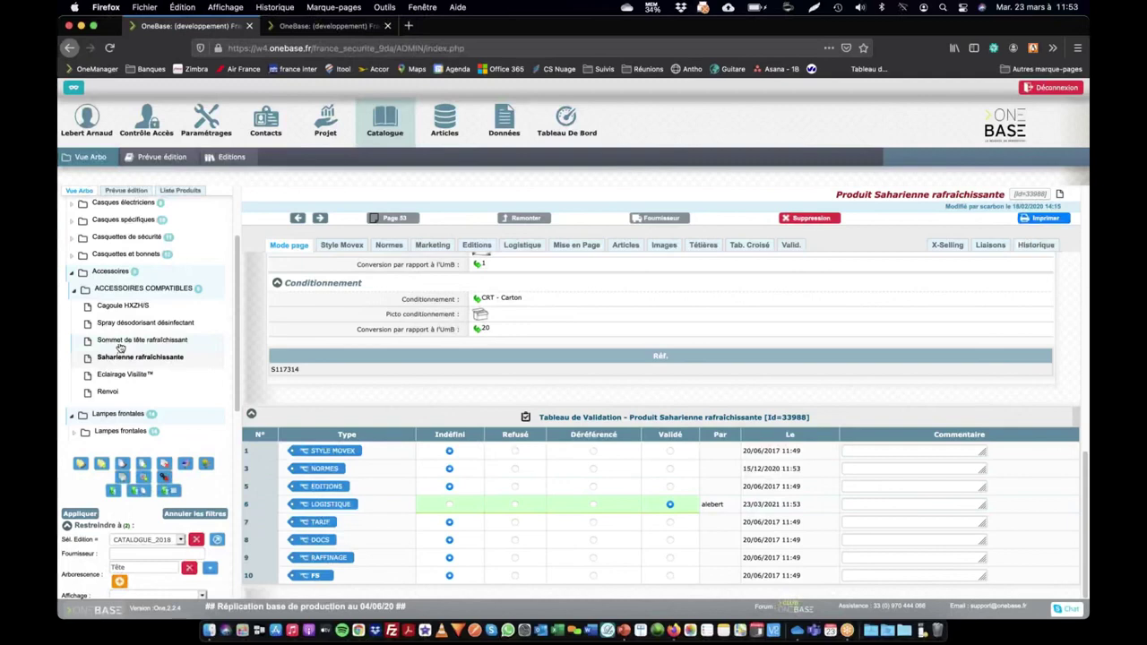
pyautogui.scroll(3, 121, 345)
pyautogui.scroll(-10, 116, 358)
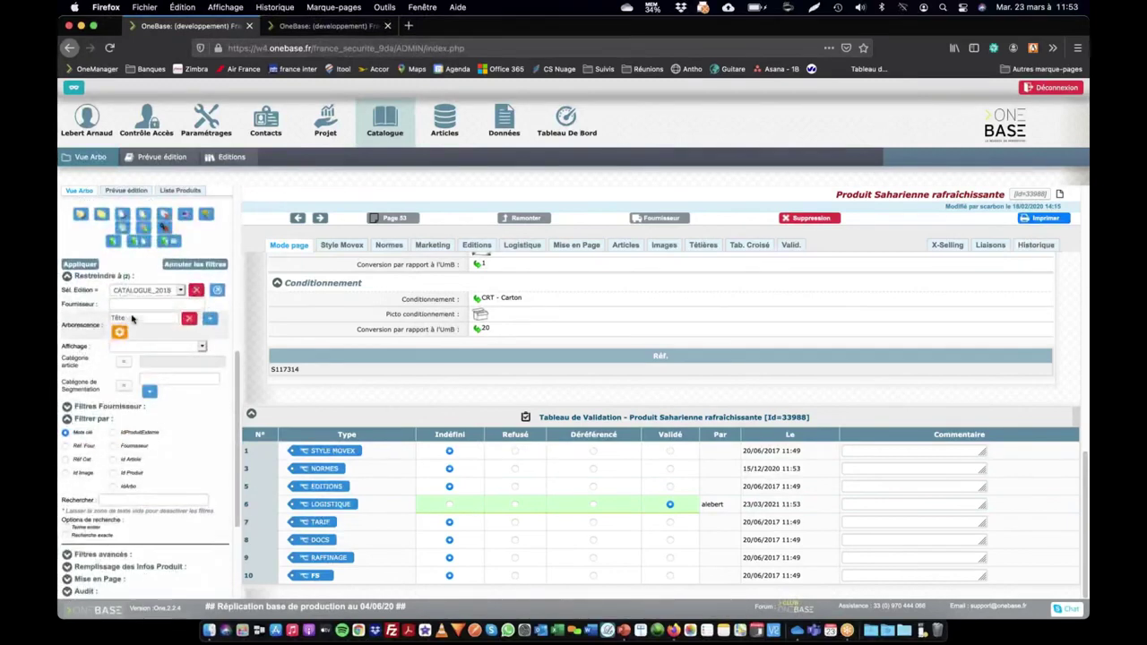
pyautogui.click(133, 502)
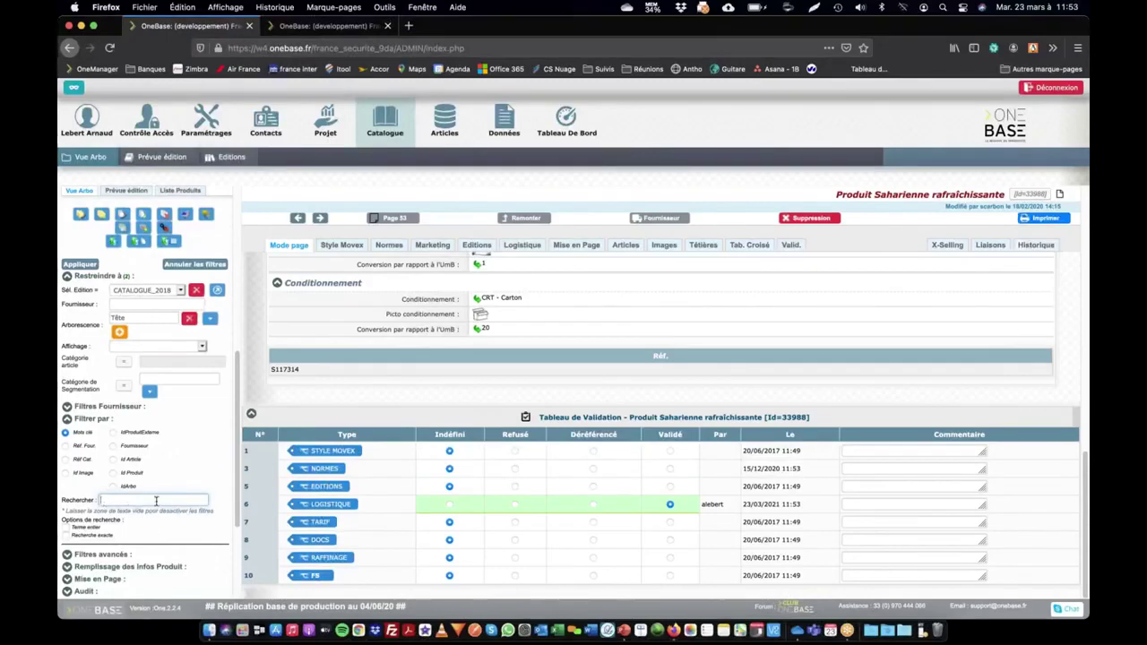
pyautogui.click(156, 502)
pyautogui.click(157, 500)
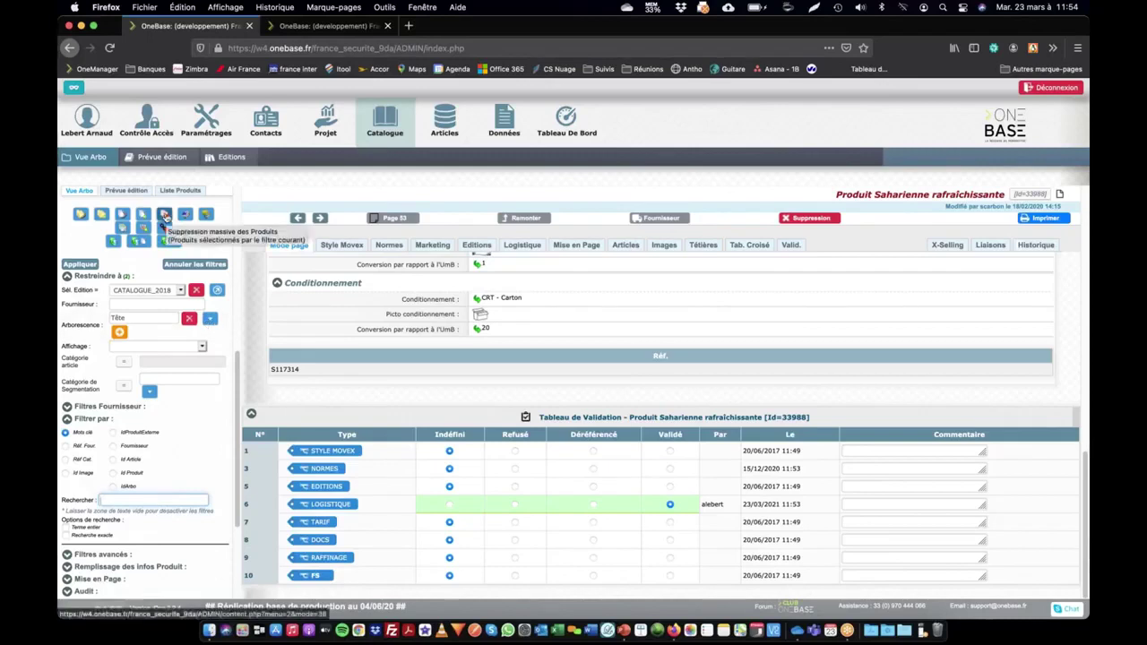
# Step: Open the mass deletion of the products selected by the current filter
pyautogui.click(165, 216)
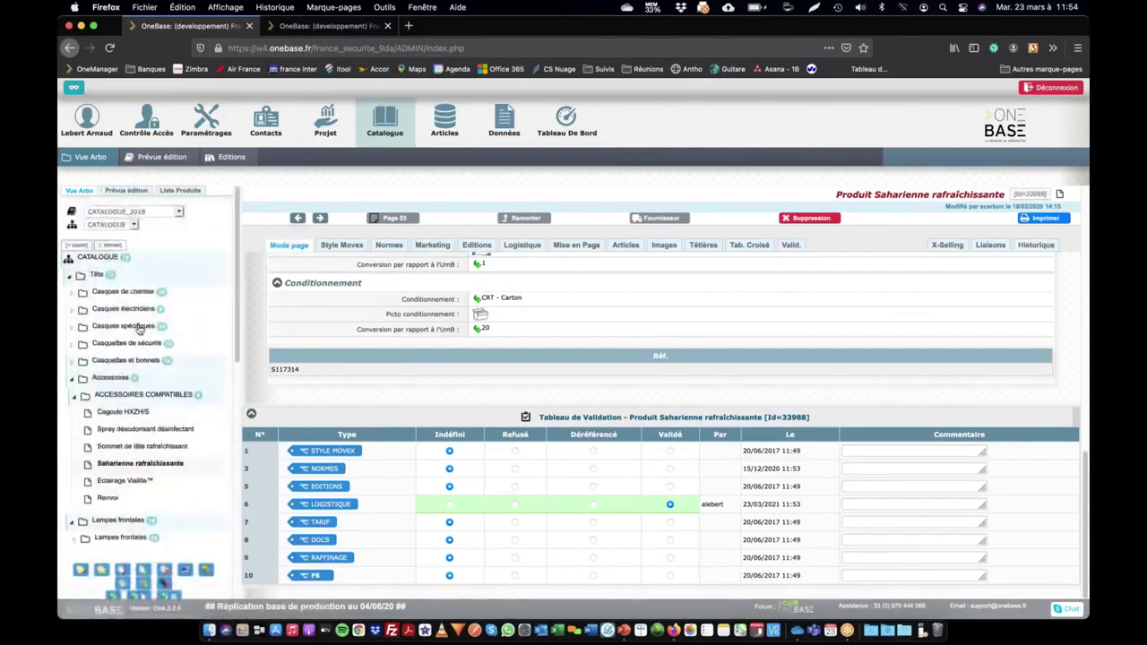
pyautogui.scroll(-2, 135, 327)
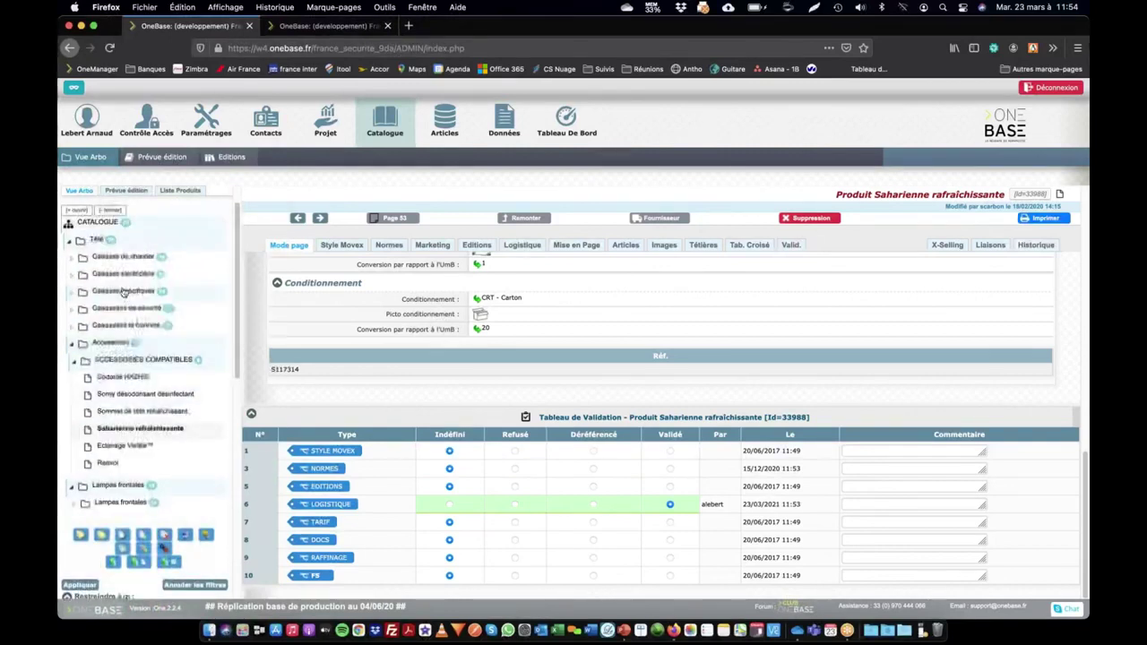
pyautogui.scroll(-5, 116, 358)
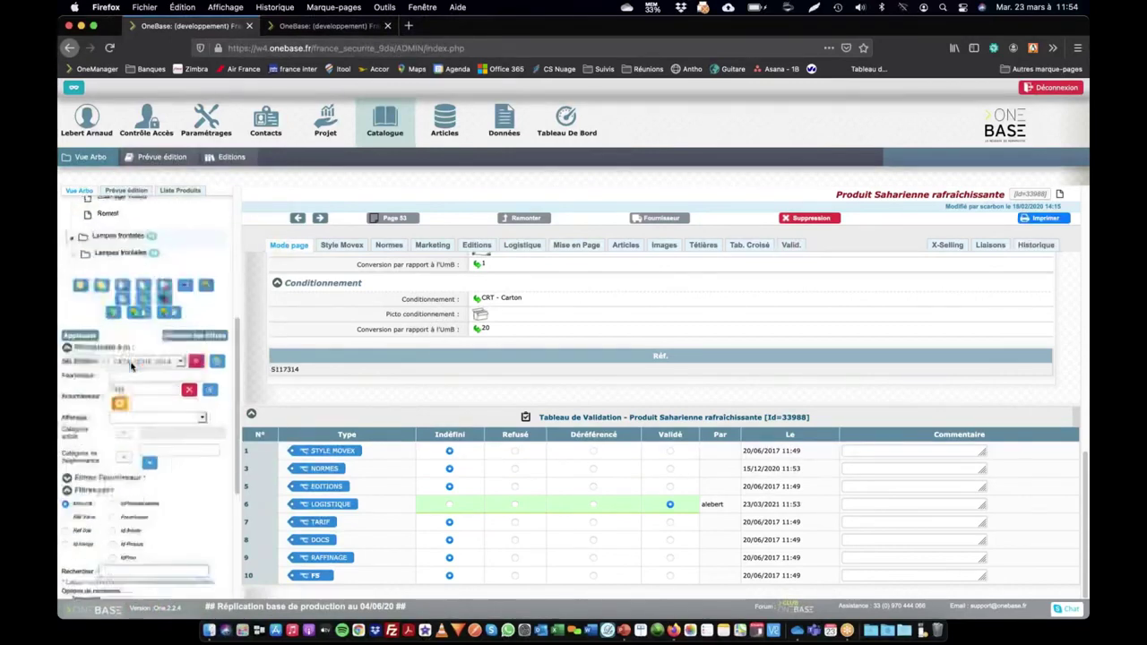
pyautogui.click(164, 286)
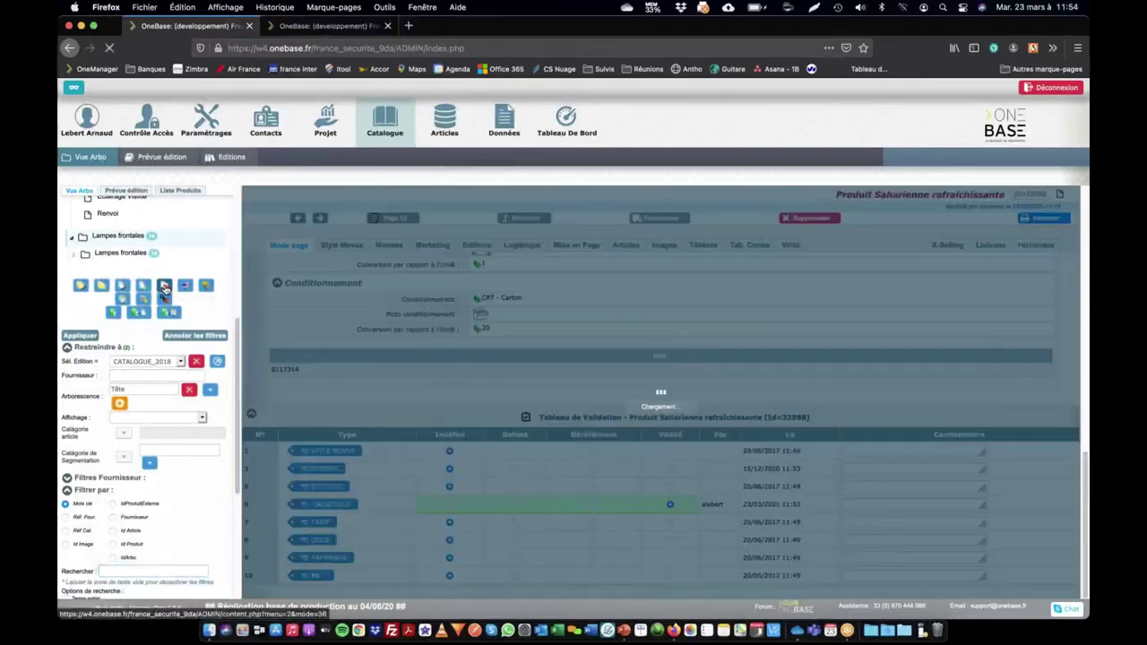
# Step: Examine the products listed for deletion and the option to keep their records in the Poubelle
pyautogui.scroll(-10, 305, 270)
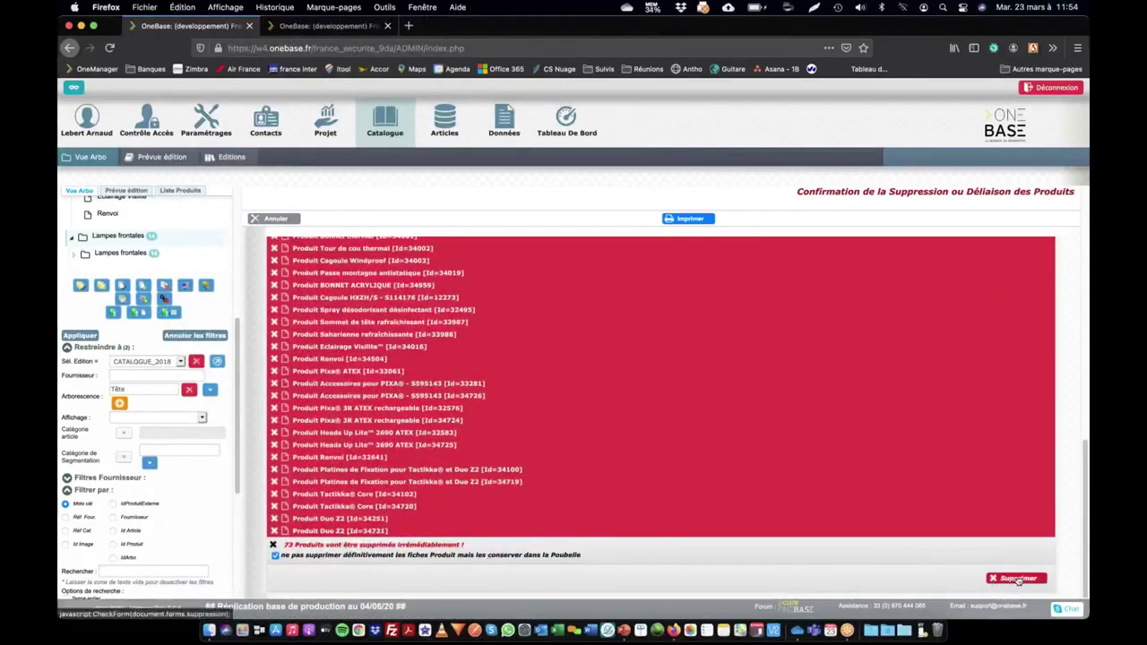
pyautogui.scroll(10, 530, 443)
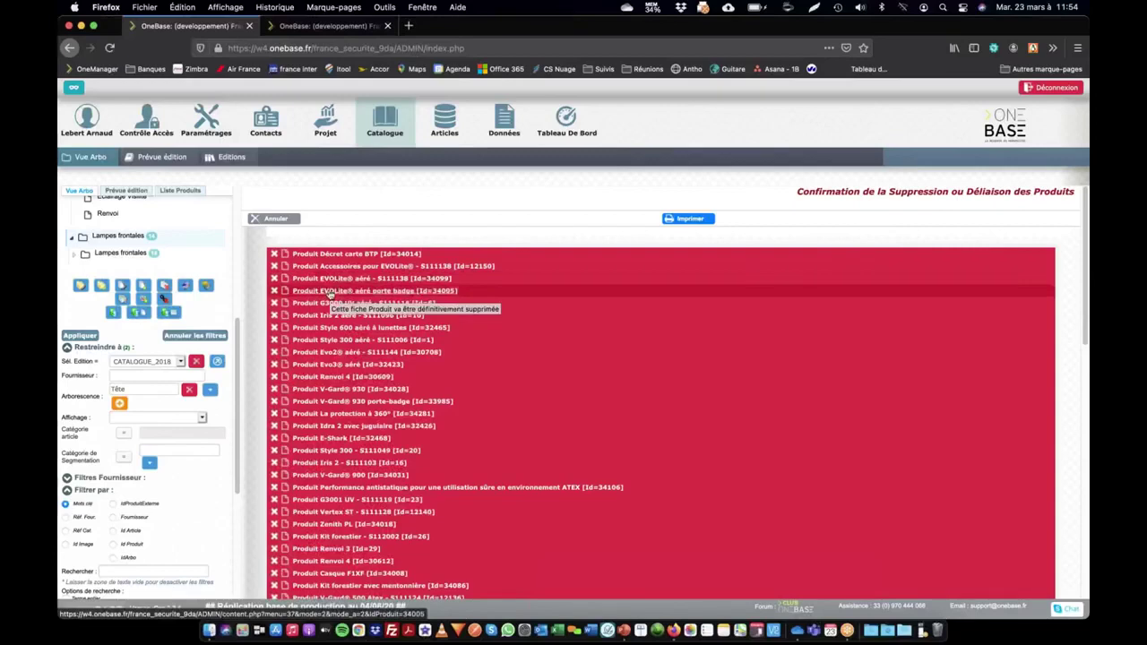
pyautogui.scroll(-10, 328, 296)
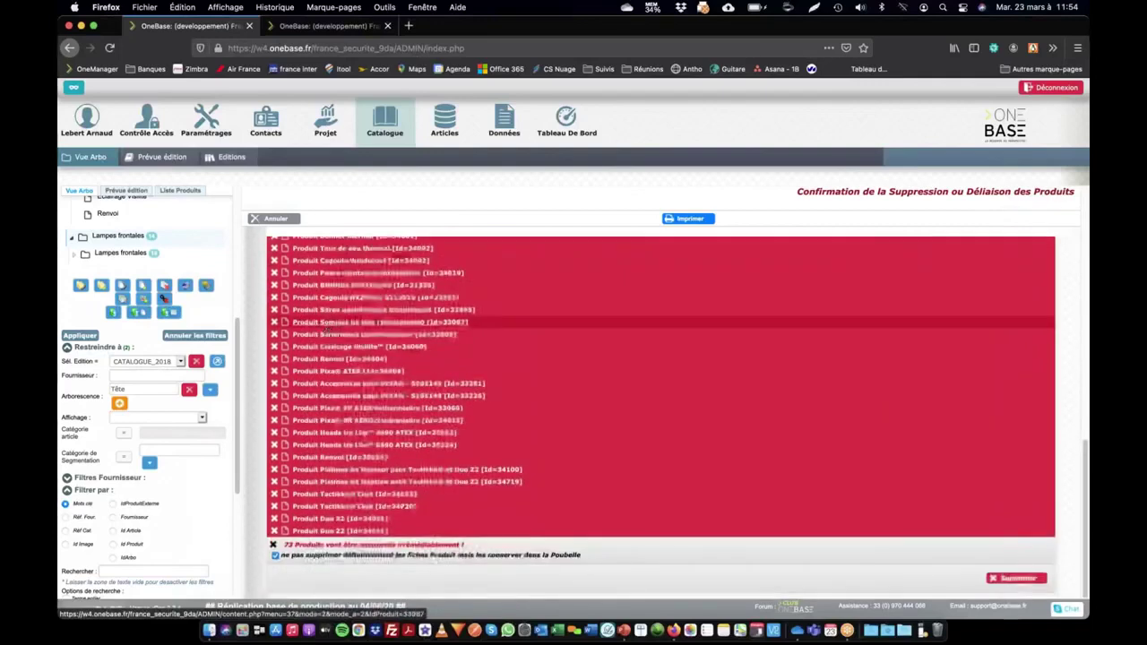
pyautogui.scroll(5, 325, 334)
pyautogui.scroll(-5, 317, 343)
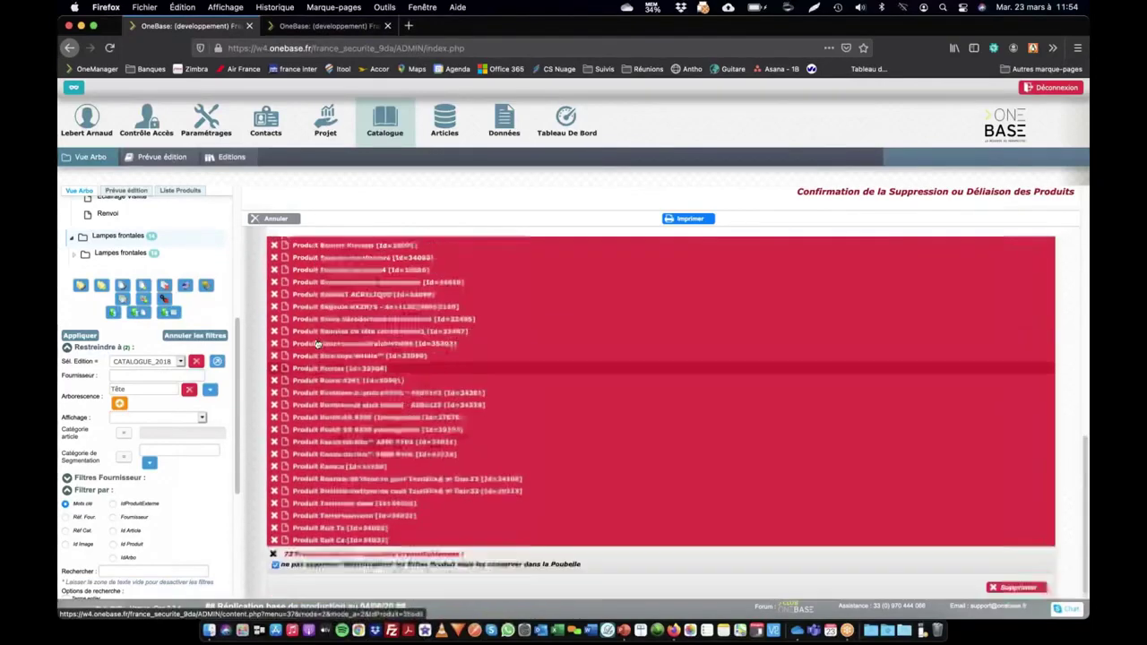
pyautogui.moveTo(307, 555); pyautogui.dragTo(478, 562)
pyautogui.scroll(10, 460, 557)
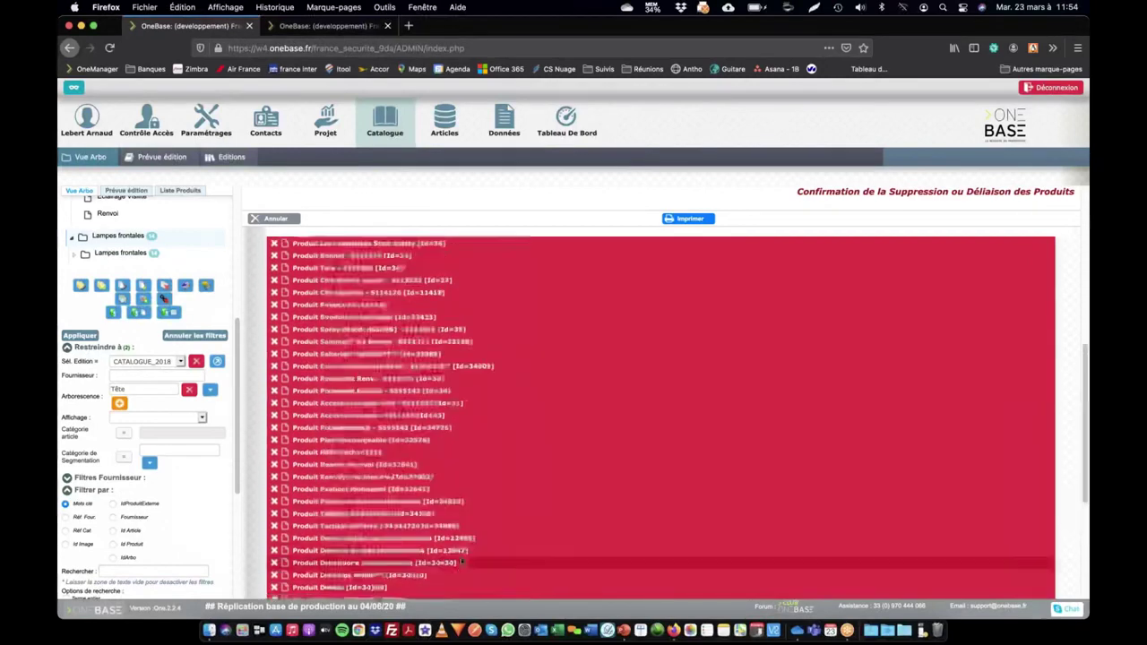
# Step: Select all products in the contents of the level 3 Lampes frontales range and request their deletion
pyautogui.click(112, 254)
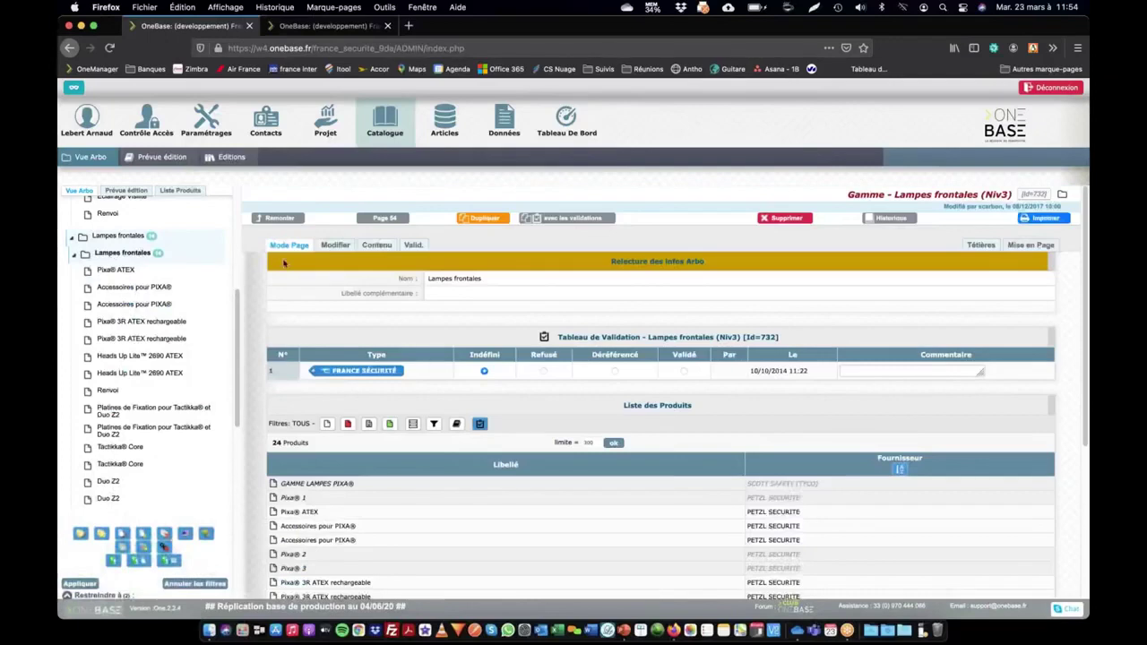
pyautogui.click(376, 246)
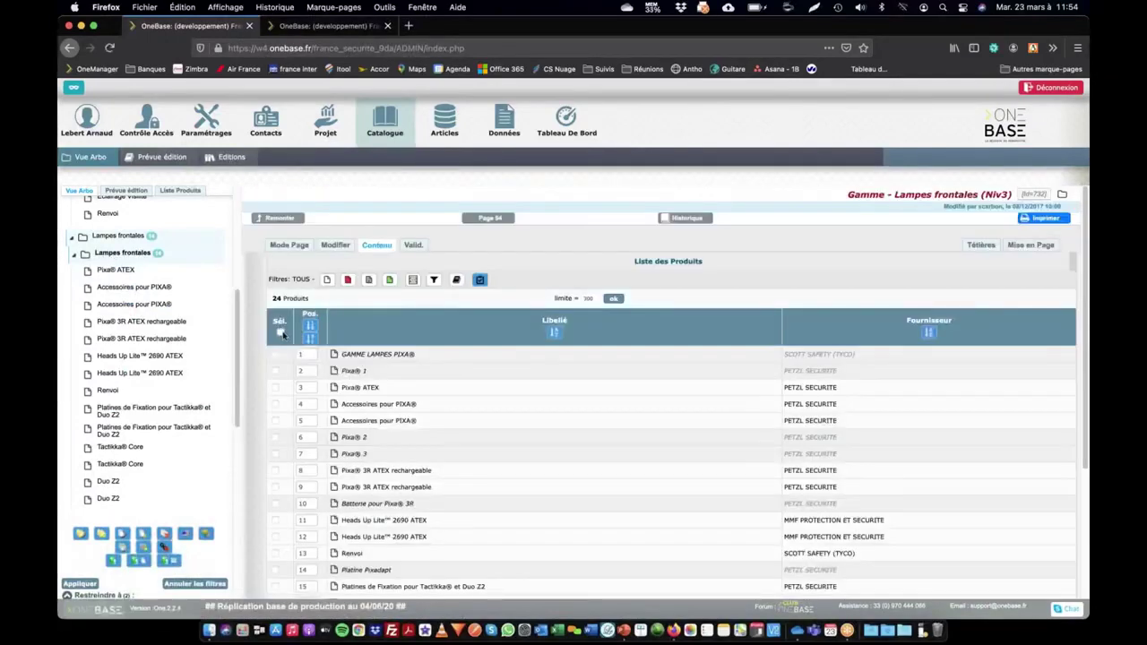
pyautogui.click(280, 333)
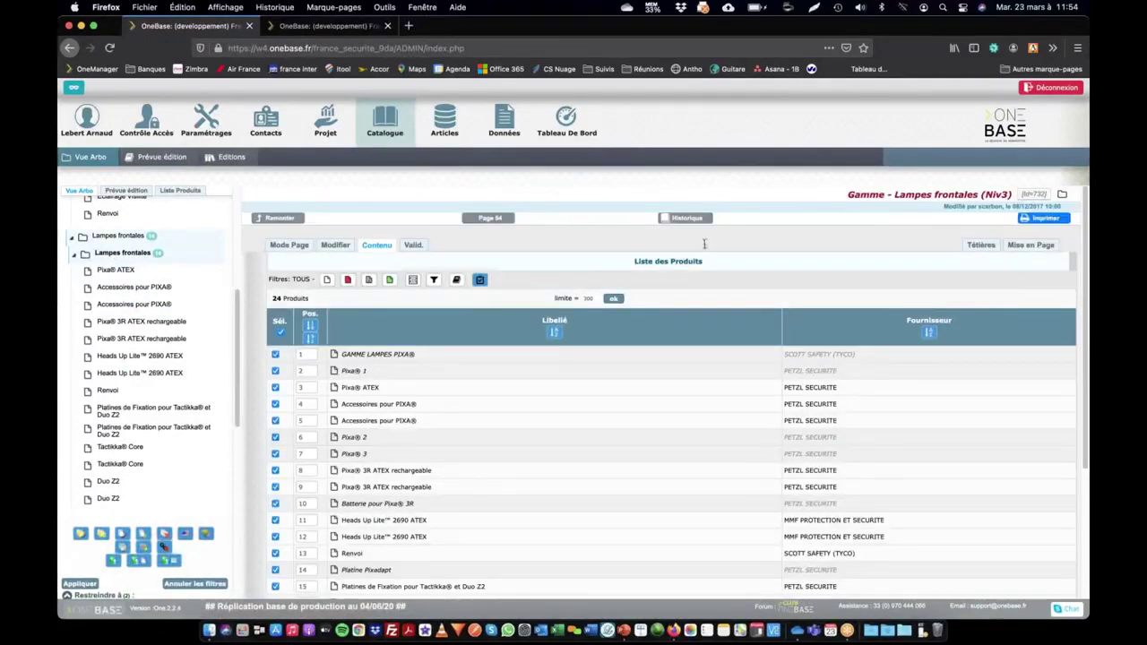
pyautogui.scroll(-5, 691, 412)
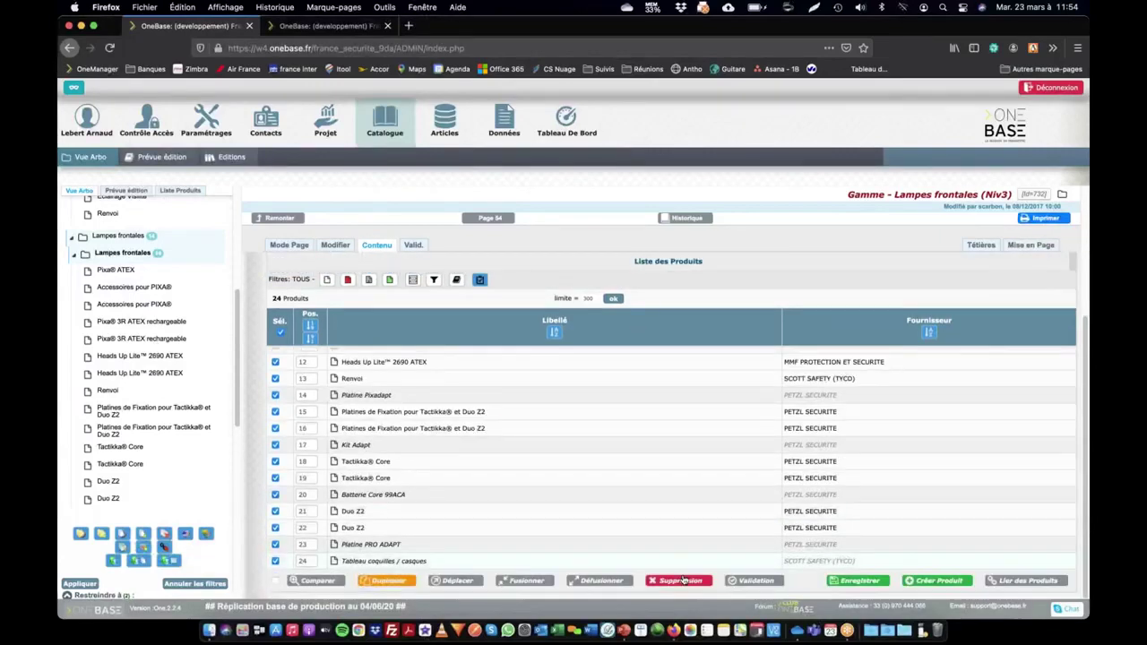
pyautogui.click(688, 585)
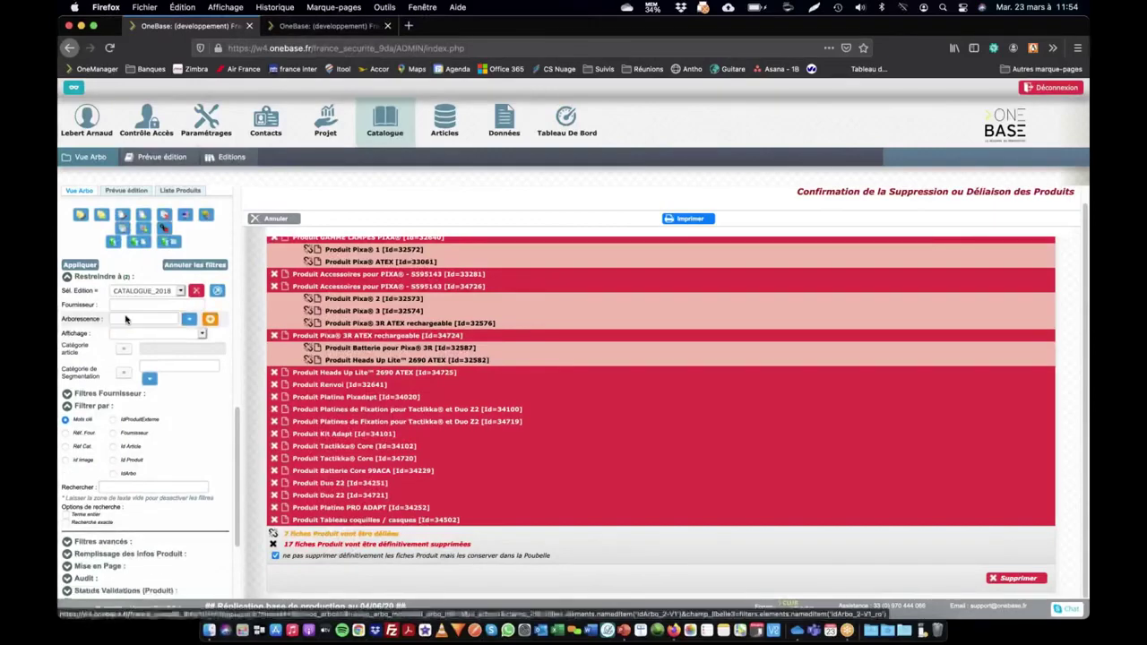
# Step: Filter the catalogue tree by the supplier DELTA PLUS
pyautogui.click(127, 305)
pyautogui.write('delta')
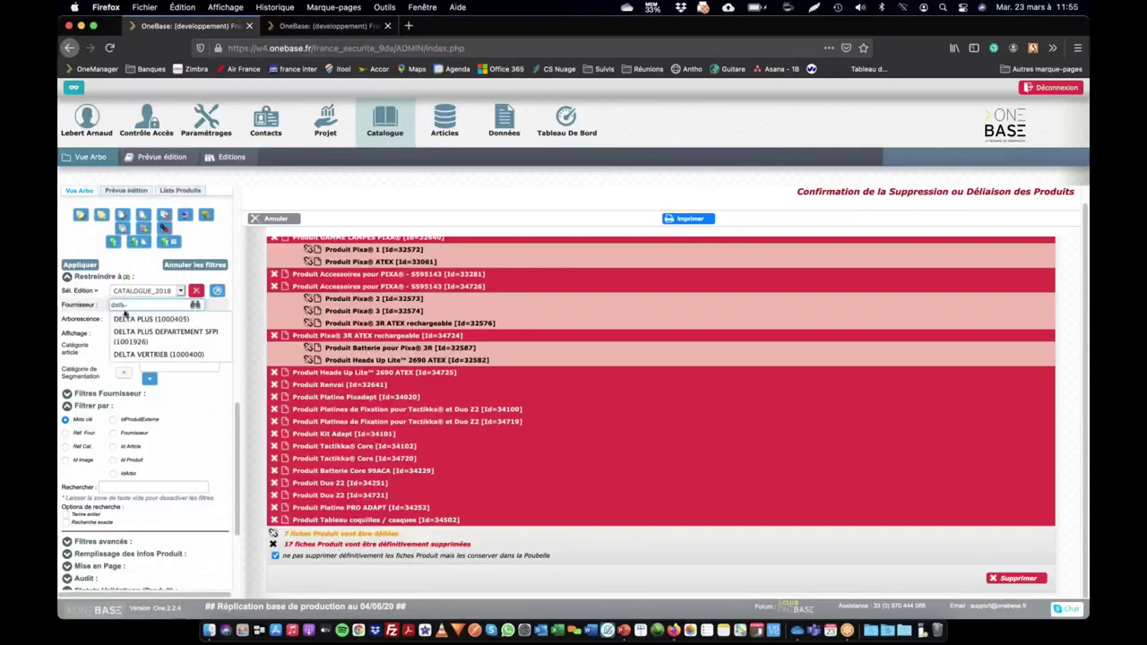
pyautogui.click(139, 320)
pyautogui.scroll(-3, 140, 338)
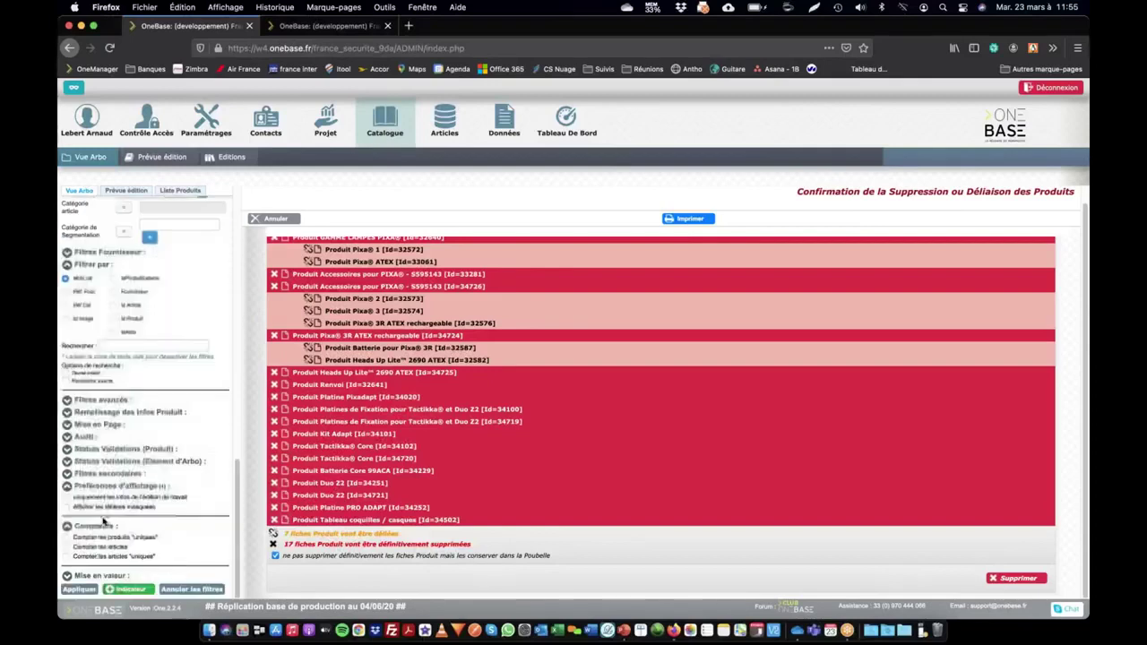
pyautogui.click(79, 589)
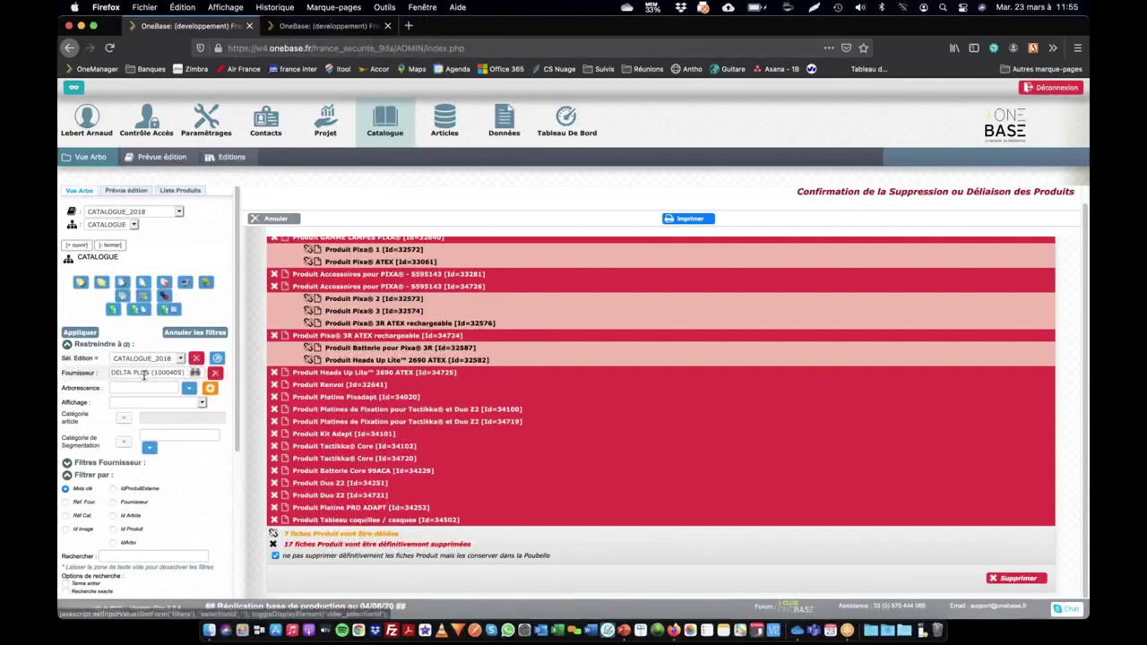
# Step: Change the supplier filter to MOLINEL, apply it and expand the Corps branch of the catalogue tree
pyautogui.scroll(-1, 128, 412)
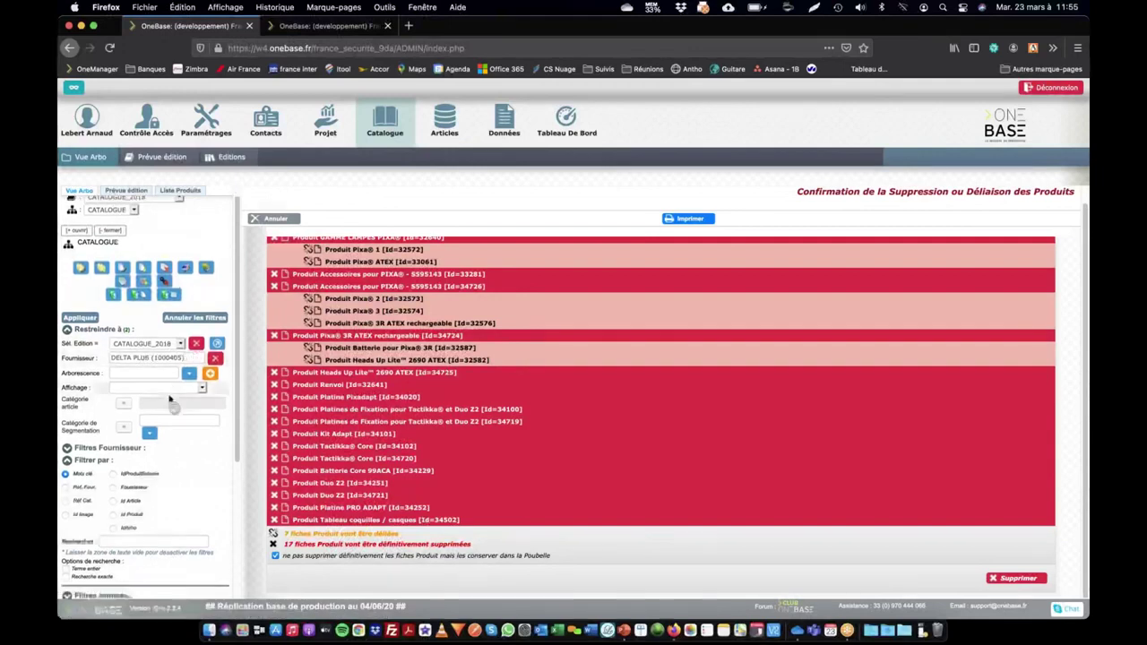
pyautogui.click(215, 357)
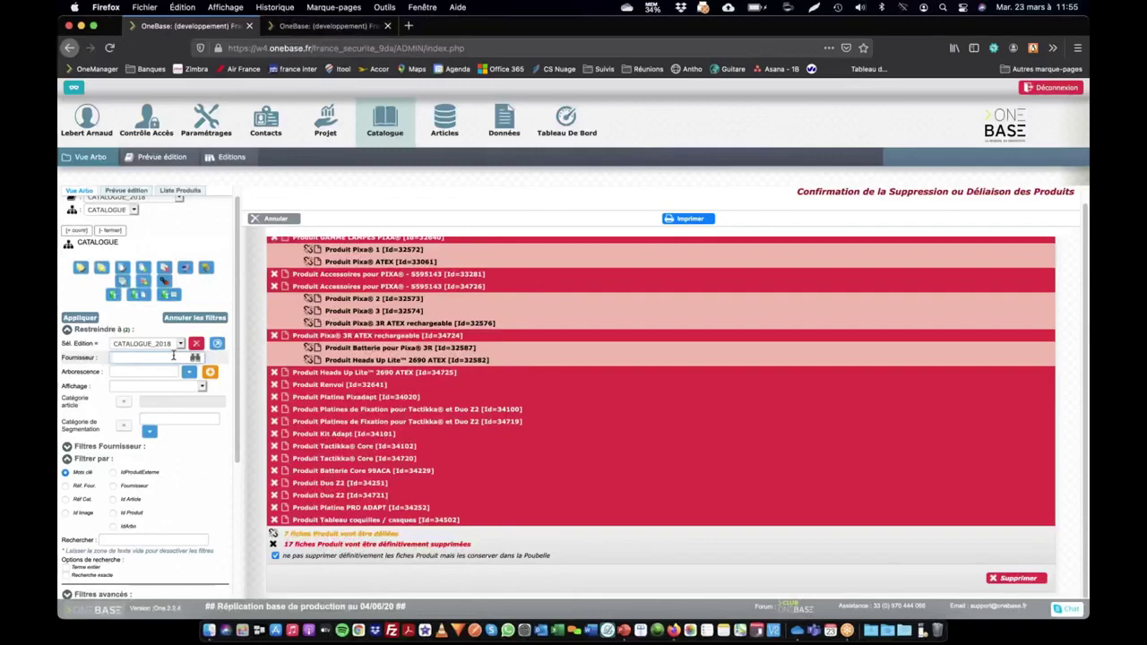
pyautogui.write('moli')
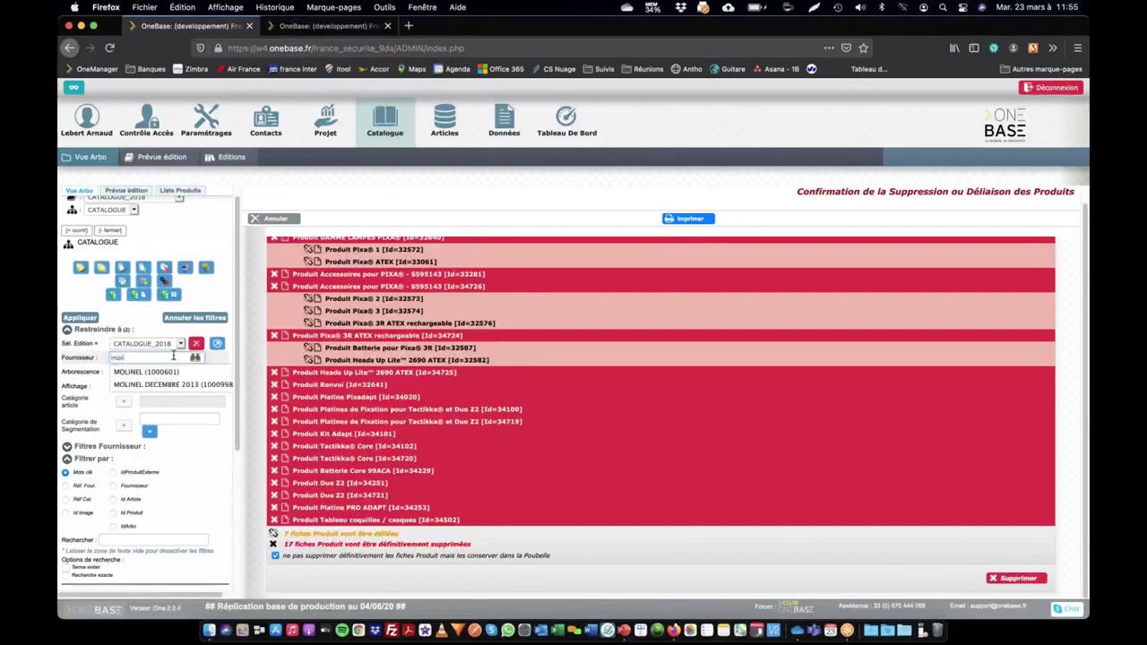
pyautogui.click(154, 371)
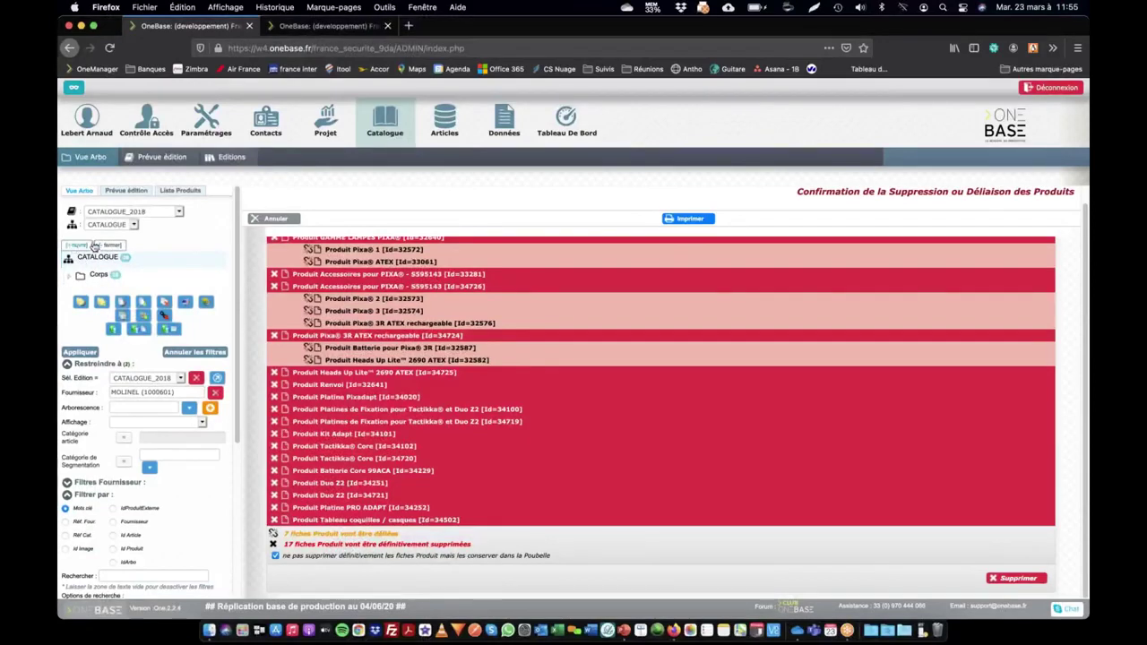
pyautogui.click(74, 311)
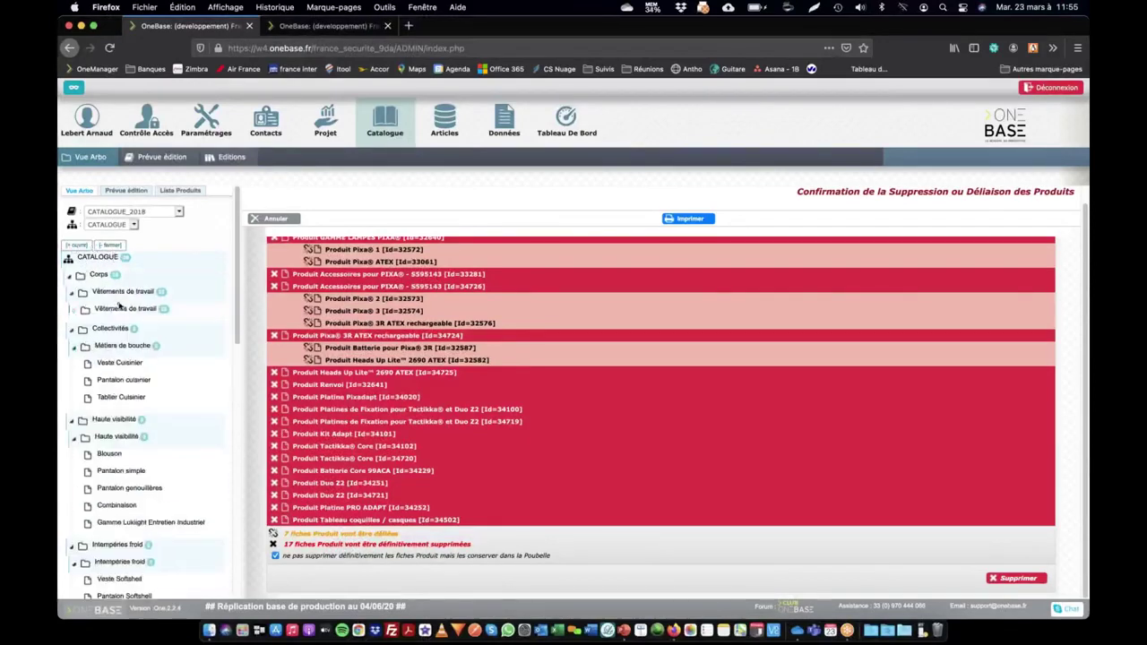
# Step: Open the mass deletion confirmation for all products matching the MOLINEL supplier filter
pyautogui.scroll(-5, 119, 306)
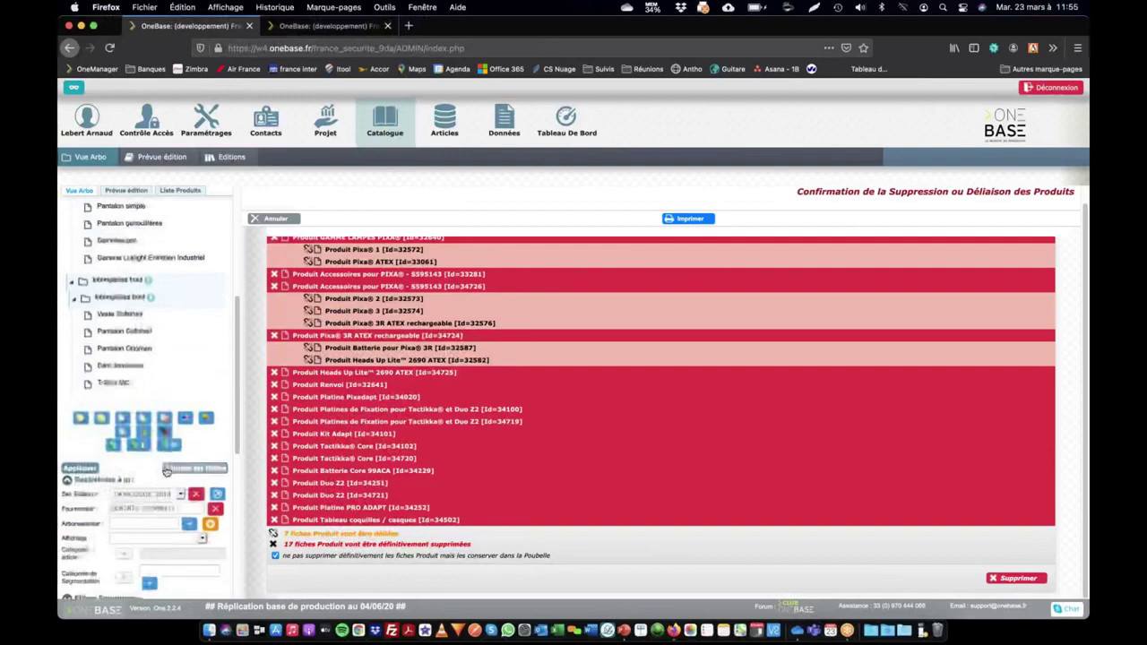
pyautogui.click(163, 406)
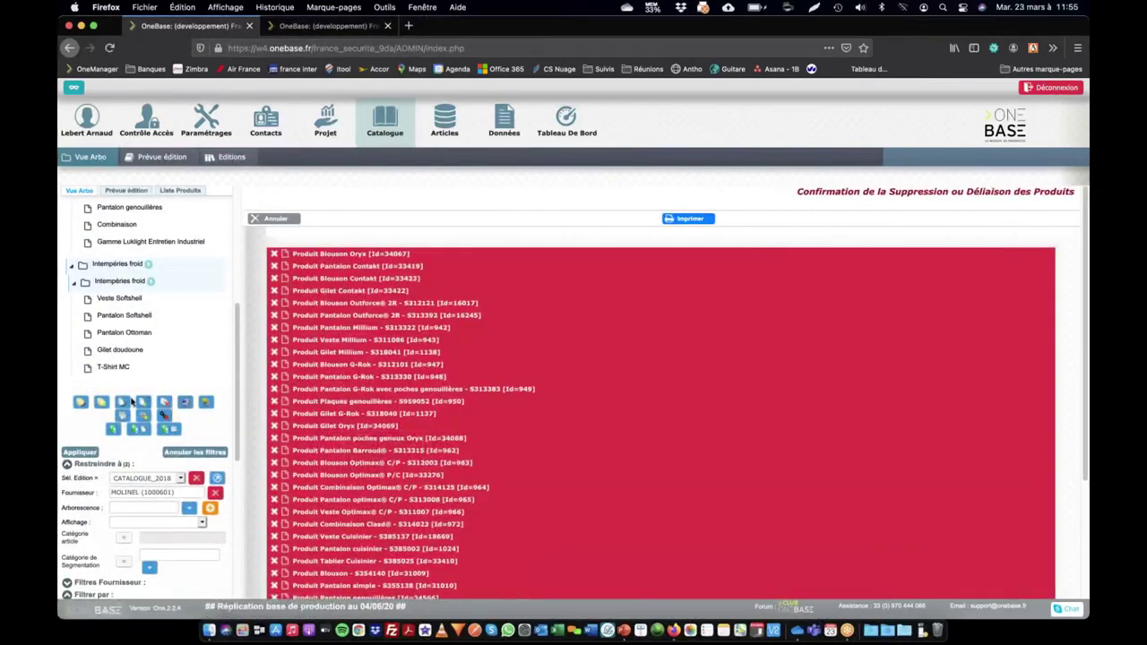
# Step: View the mass layout modification choices for the filtered products and the Mise en Page settings of the Haute visibilité Blouson product
pyautogui.scroll(2, 114, 404)
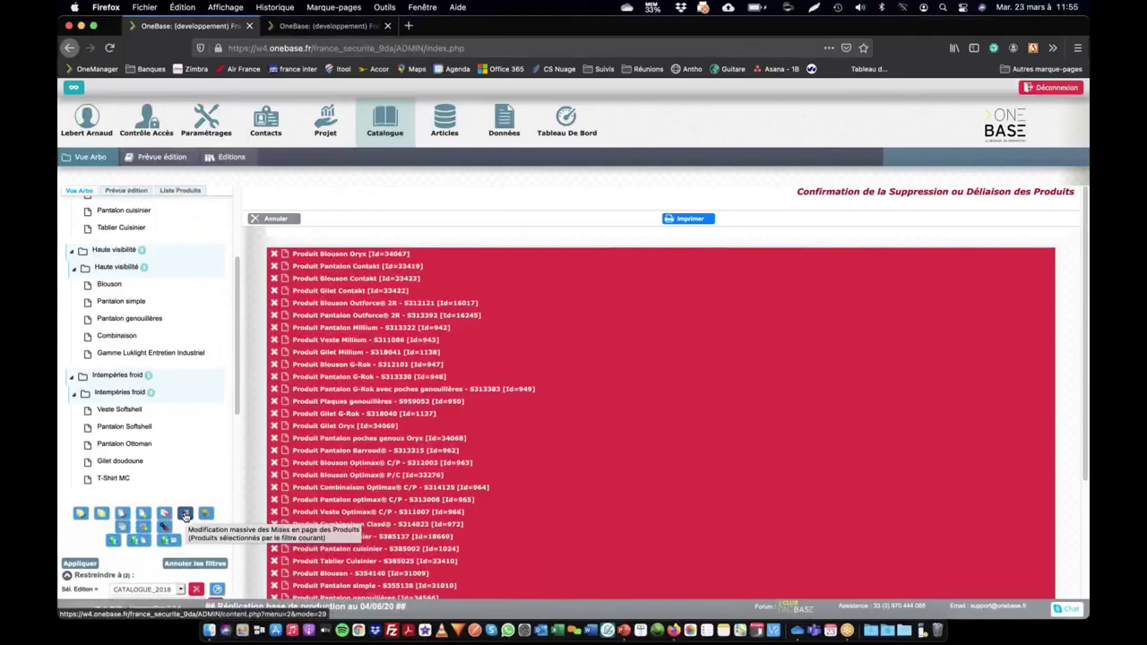
pyautogui.click(186, 515)
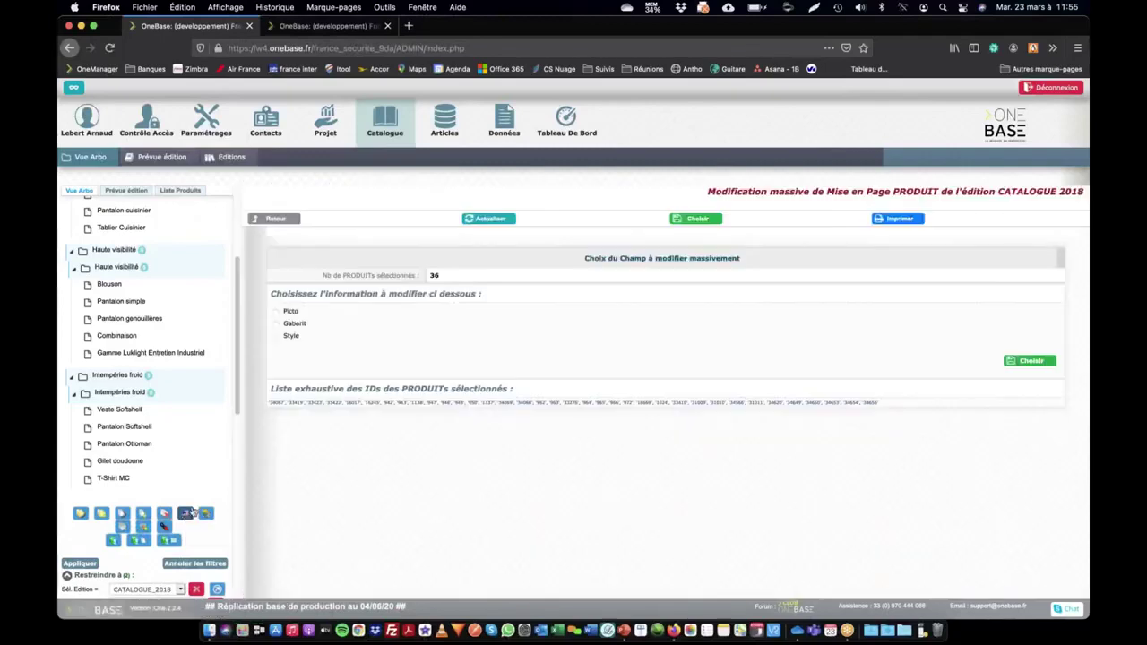
pyautogui.click(106, 287)
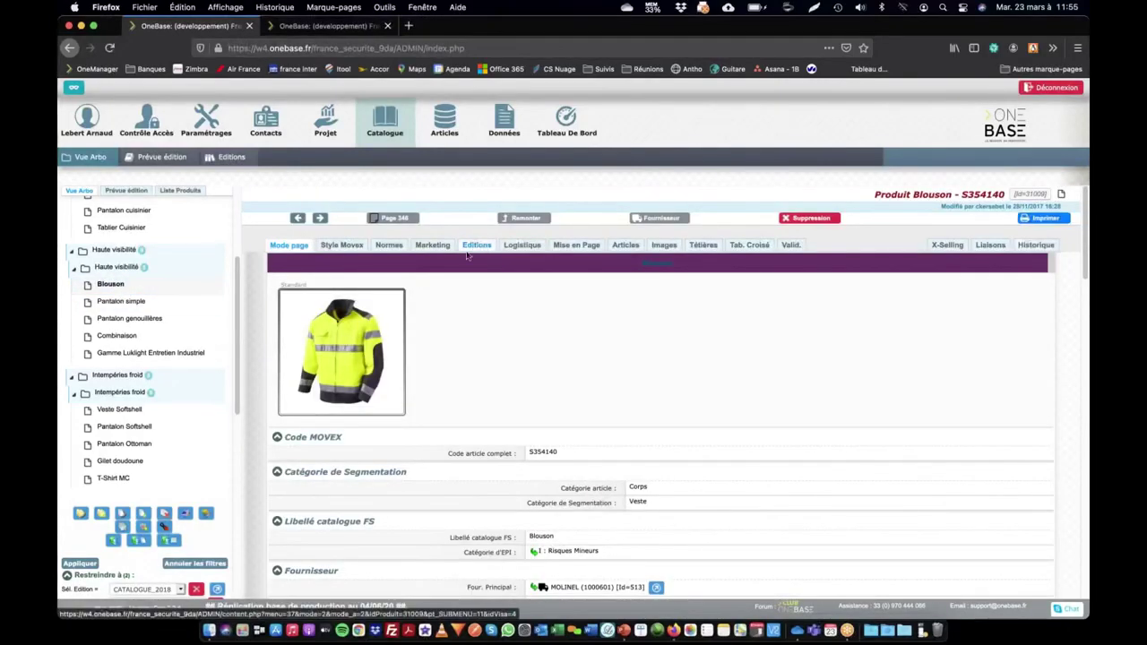
pyautogui.click(577, 245)
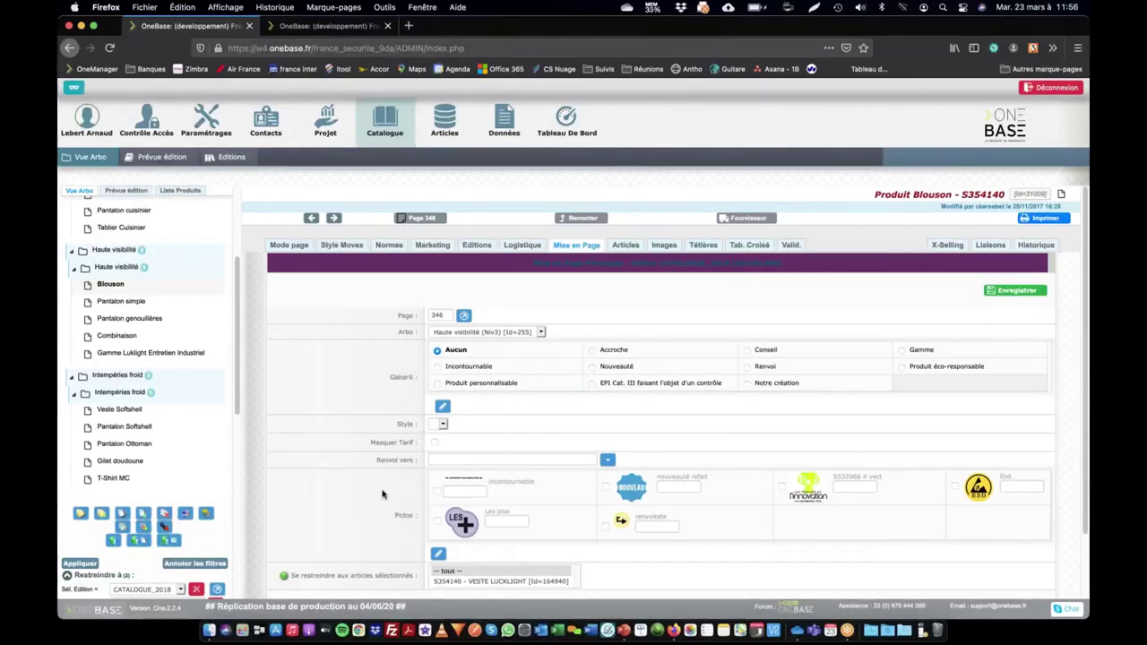
# Step: Remove the MOLINEL supplier filter and filter the catalogue tree by the keyword "bottes"
pyautogui.scroll(-1, 378, 490)
pyautogui.scroll(-6, 125, 502)
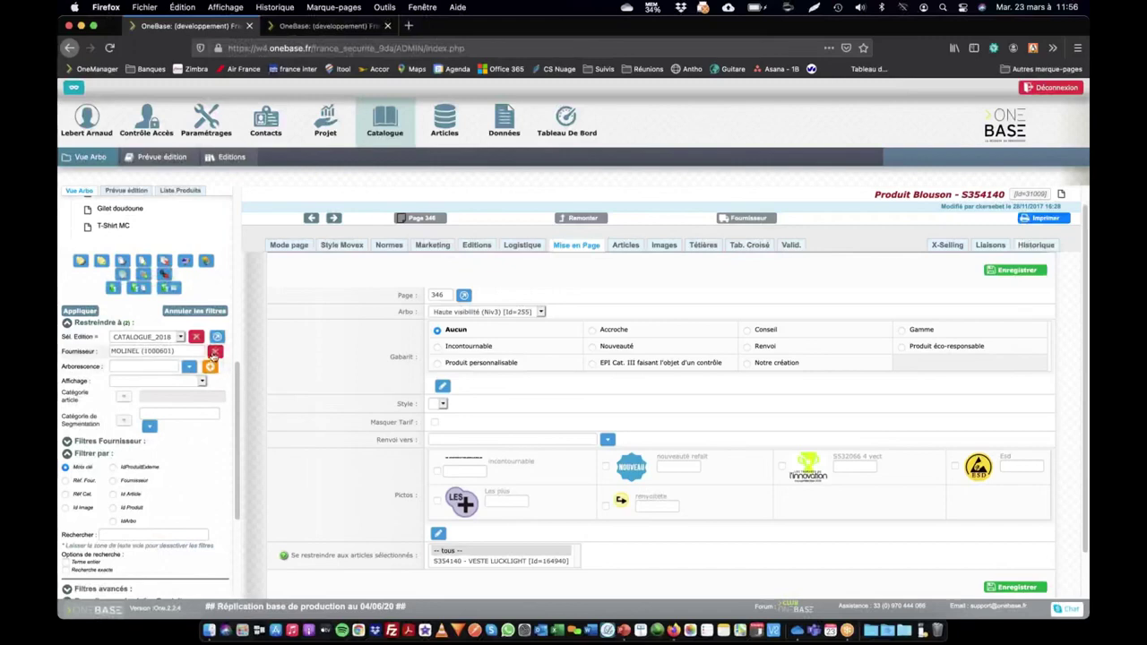
pyautogui.click(129, 534)
pyautogui.write('bottes')
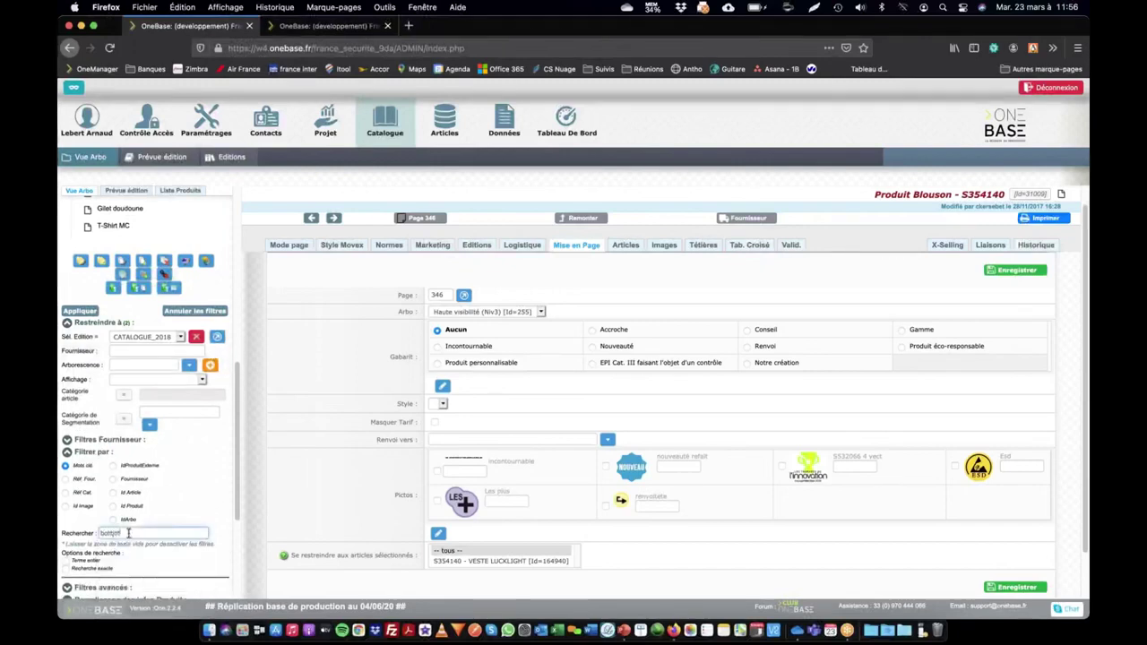
pyautogui.press('Return')
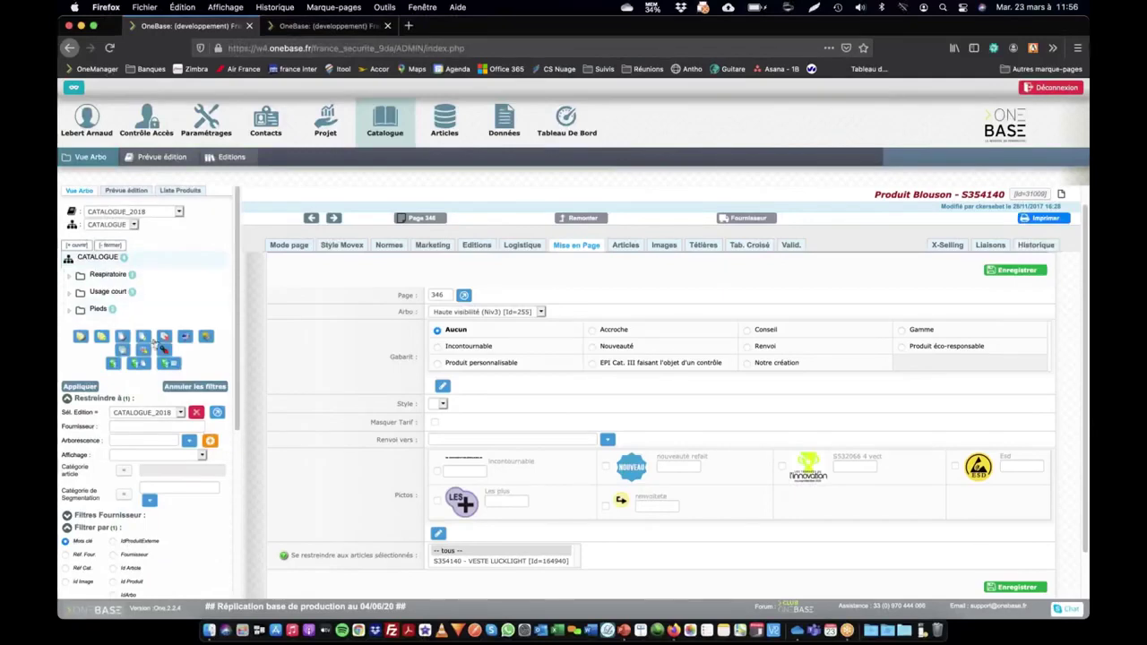
# Step: Start a mass layout modification of the filtered products and choose Picto as the field to modify
pyautogui.click(185, 337)
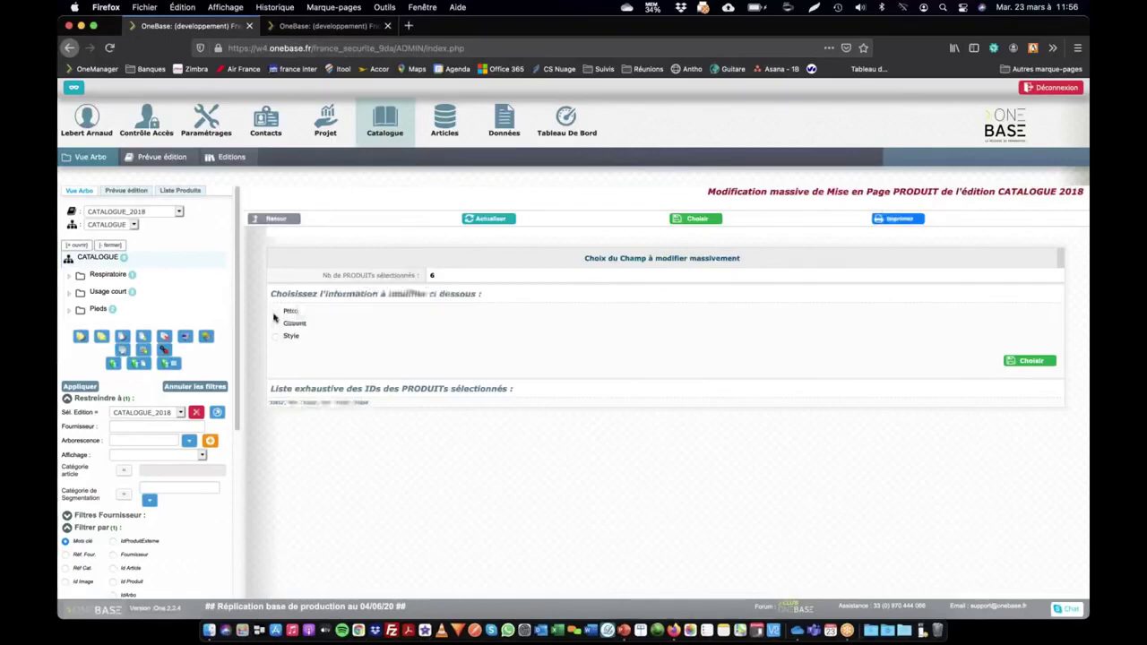
pyautogui.click(274, 312)
pyautogui.click(1029, 360)
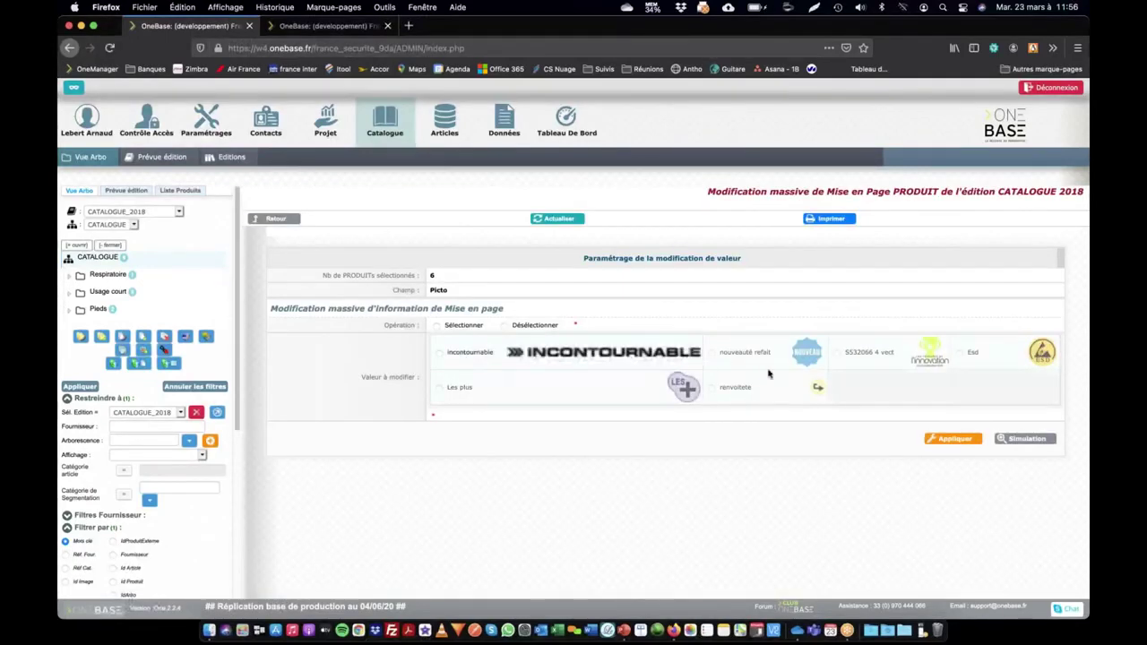
# Step: Set the operation to Sélectionner for the incontournable picto, simulate the modification and close the simulation results
pyautogui.click(440, 354)
pyautogui.click(446, 327)
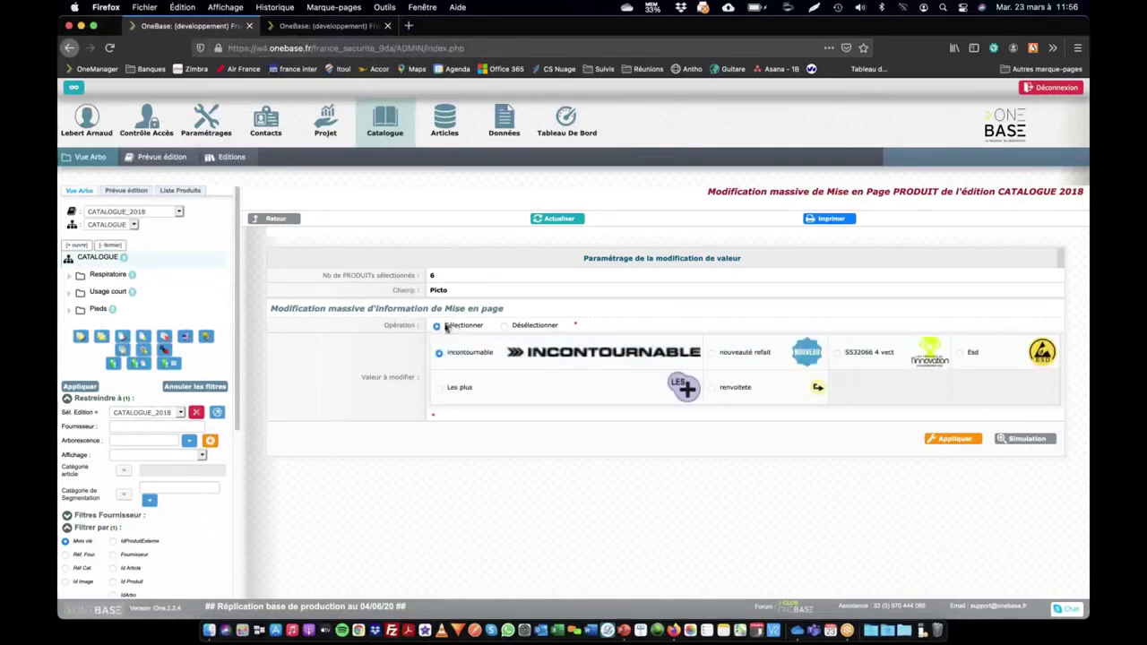
pyautogui.click(525, 328)
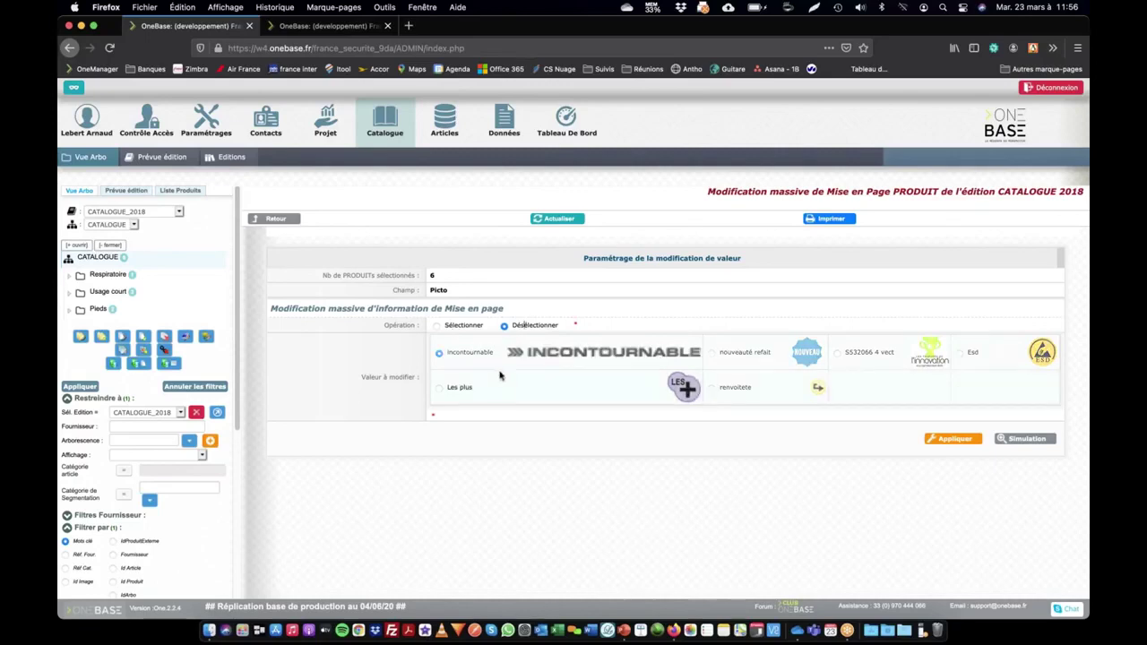
pyautogui.click(454, 326)
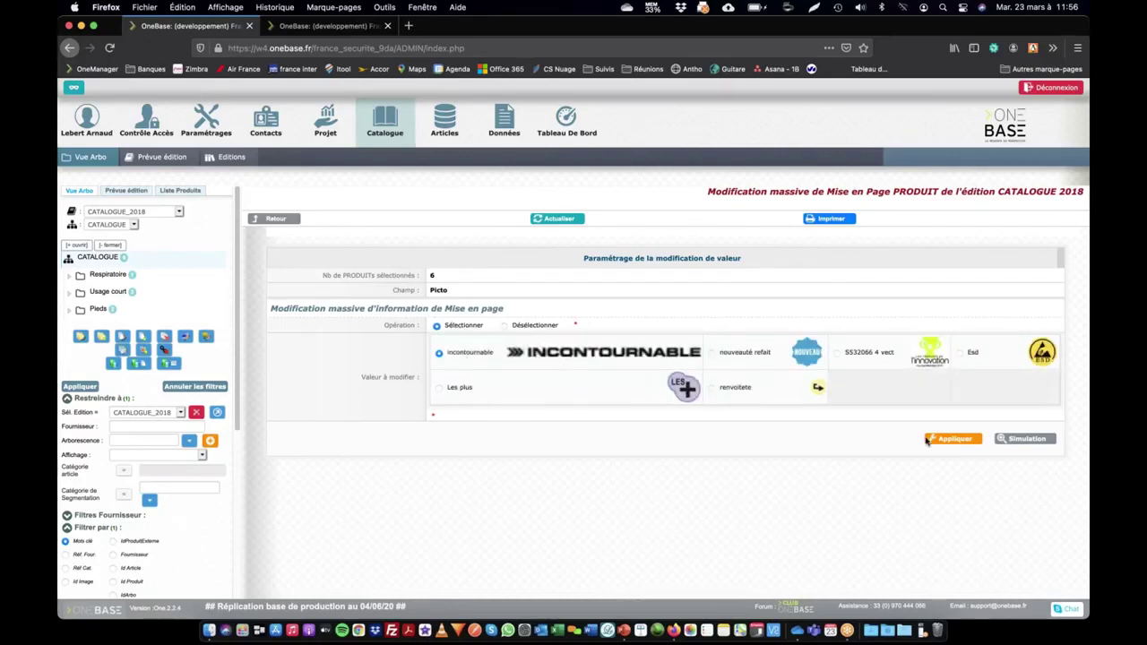
pyautogui.click(1027, 439)
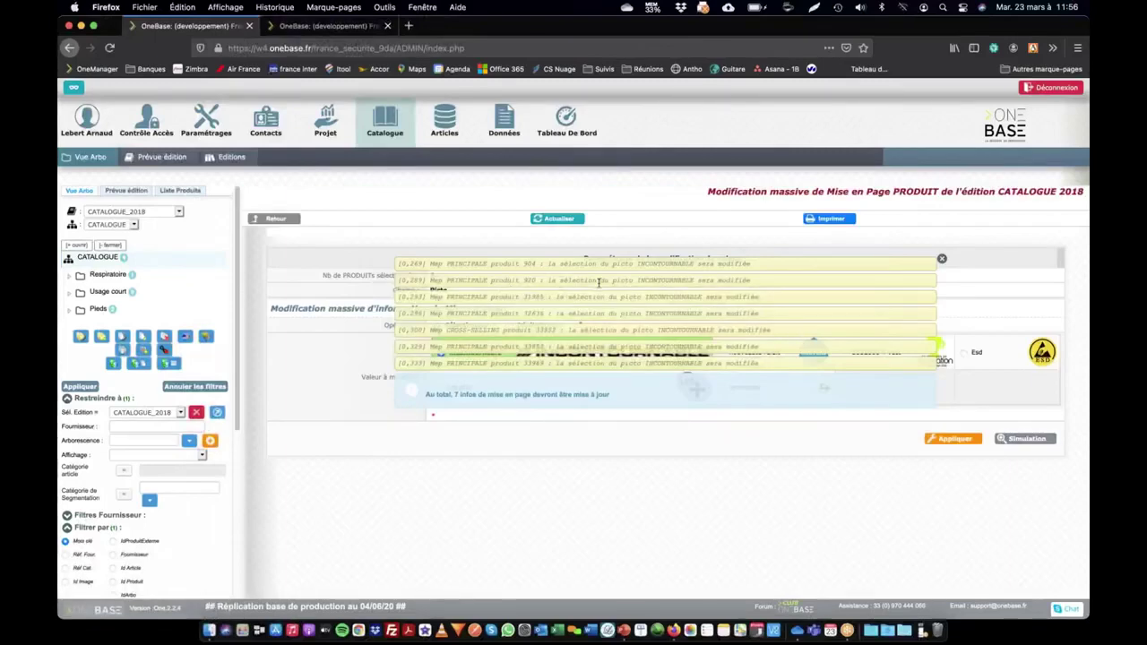
pyautogui.click(942, 260)
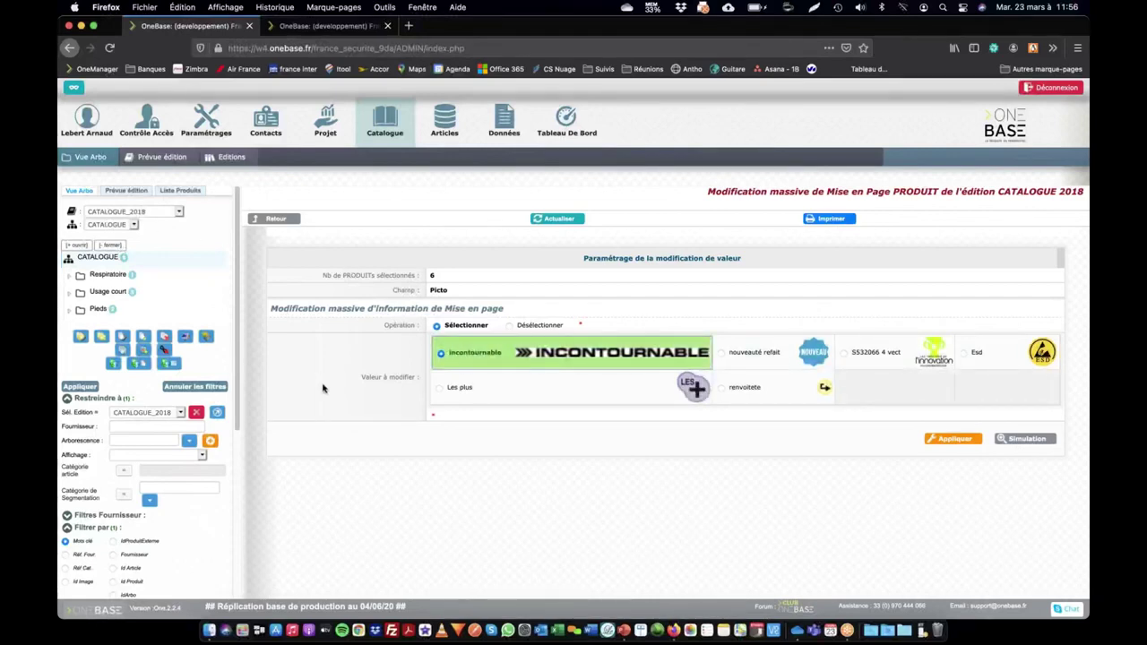
# Step: Restart the mass layout modification for the filtered products and choose Style as the field to modify
pyautogui.click(205, 337)
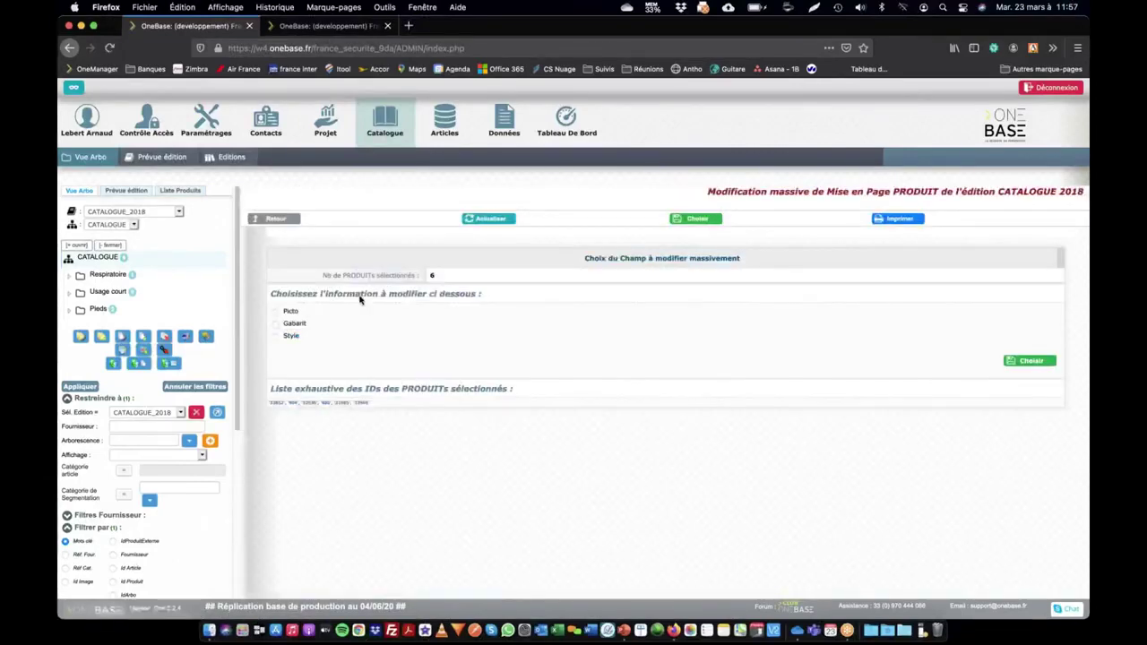
pyautogui.click(275, 324)
pyautogui.click(275, 336)
pyautogui.click(1031, 361)
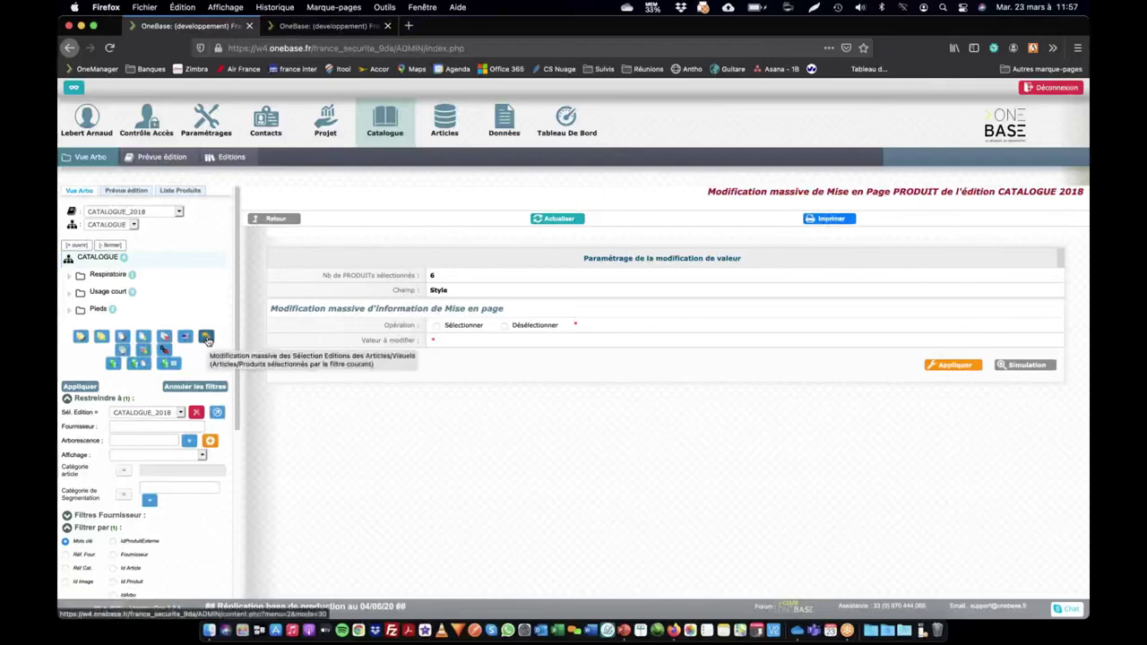
# Step: Open the mass modification of edition selections for the filtered products and choose the edition CATALOGUE_2018
pyautogui.click(206, 338)
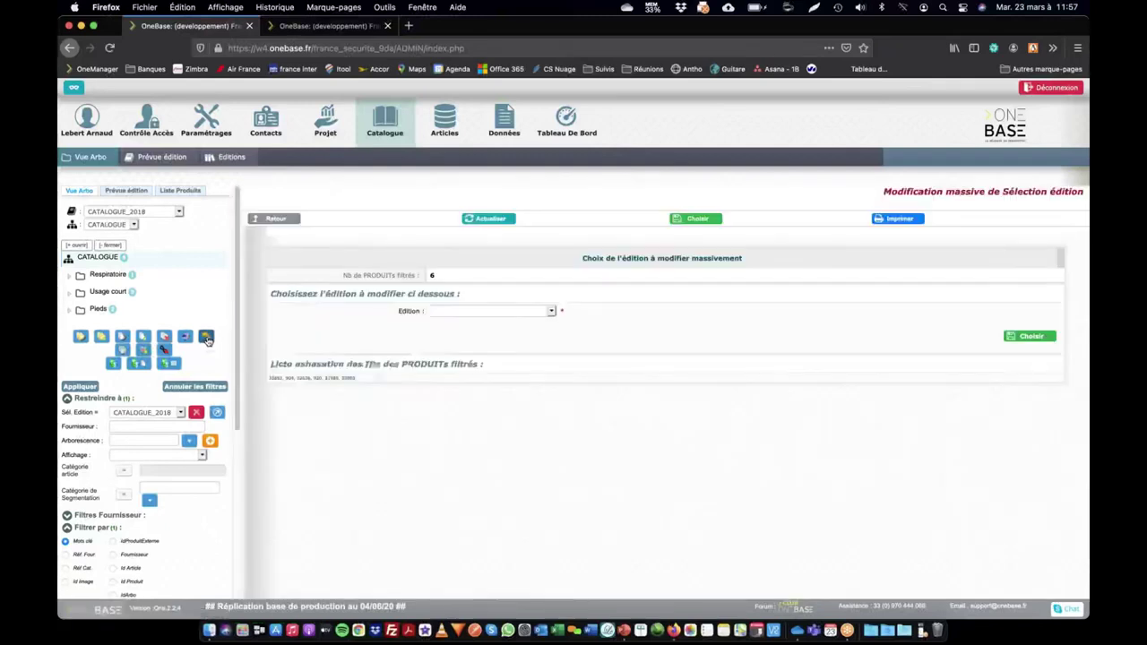
pyautogui.scroll(-5, 143, 404)
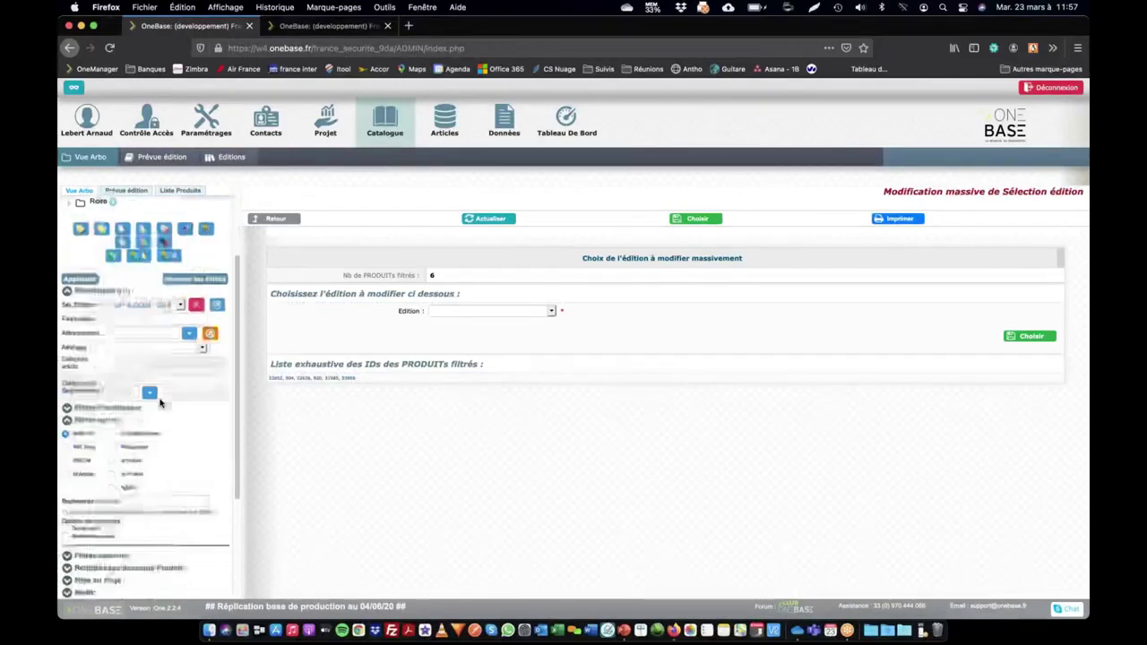
pyautogui.moveTo(124, 404); pyautogui.dragTo(71, 404)
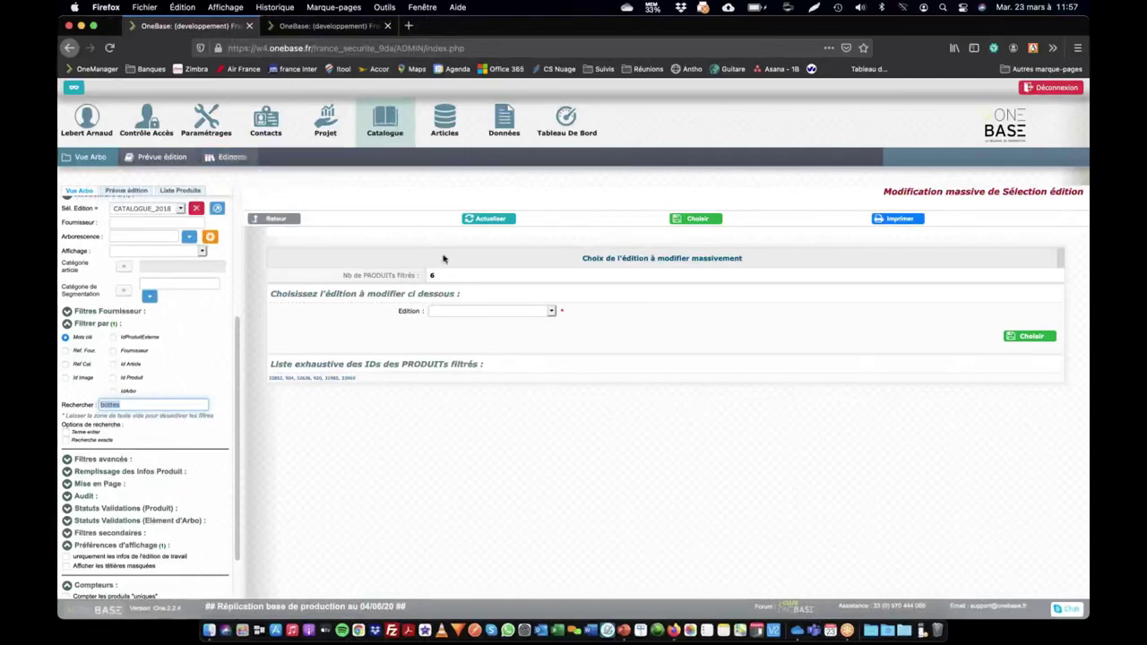
pyautogui.click(455, 311)
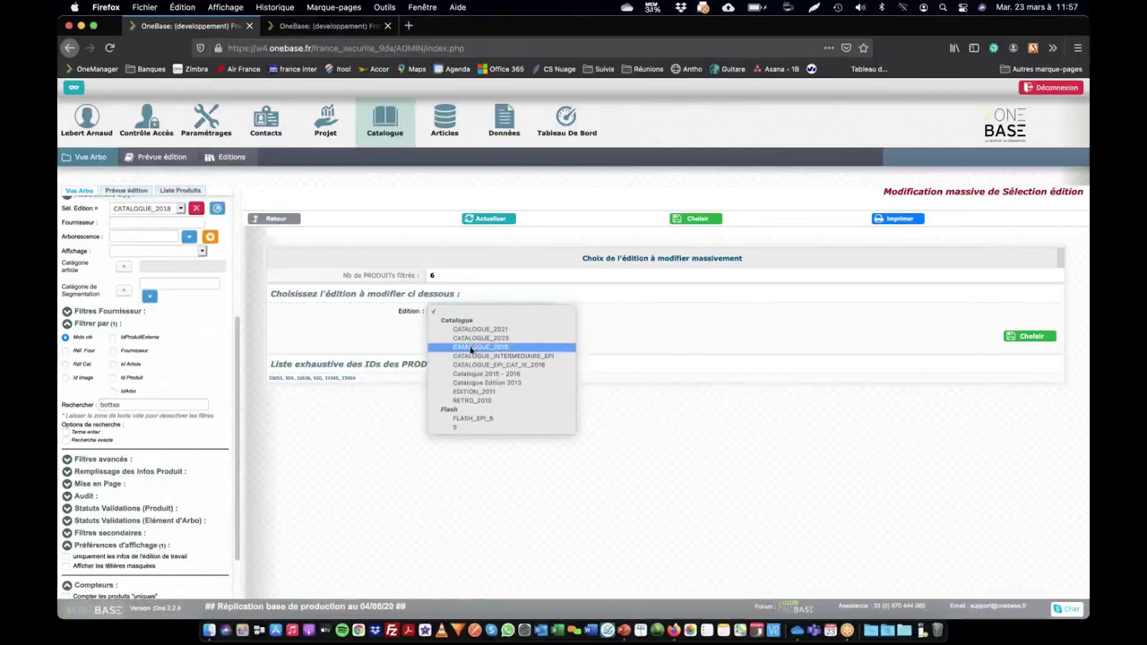
pyautogui.click(482, 346)
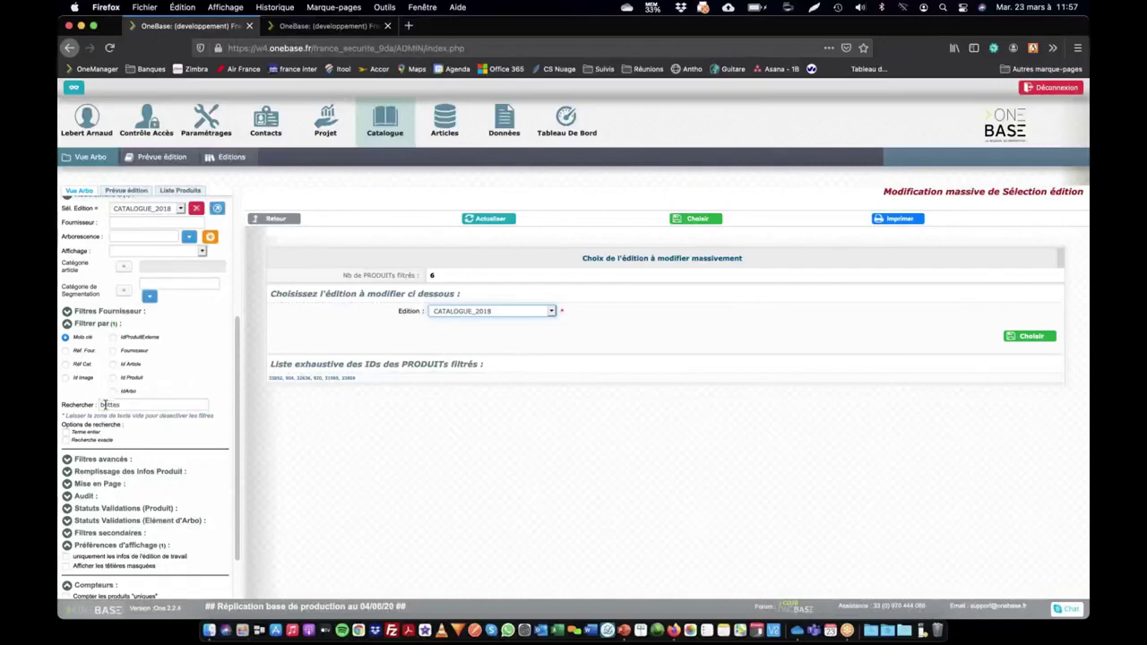
# Step: Switch the criterion of the product search filter from keyword to Réf Cat
pyautogui.doubleClick(118, 405)
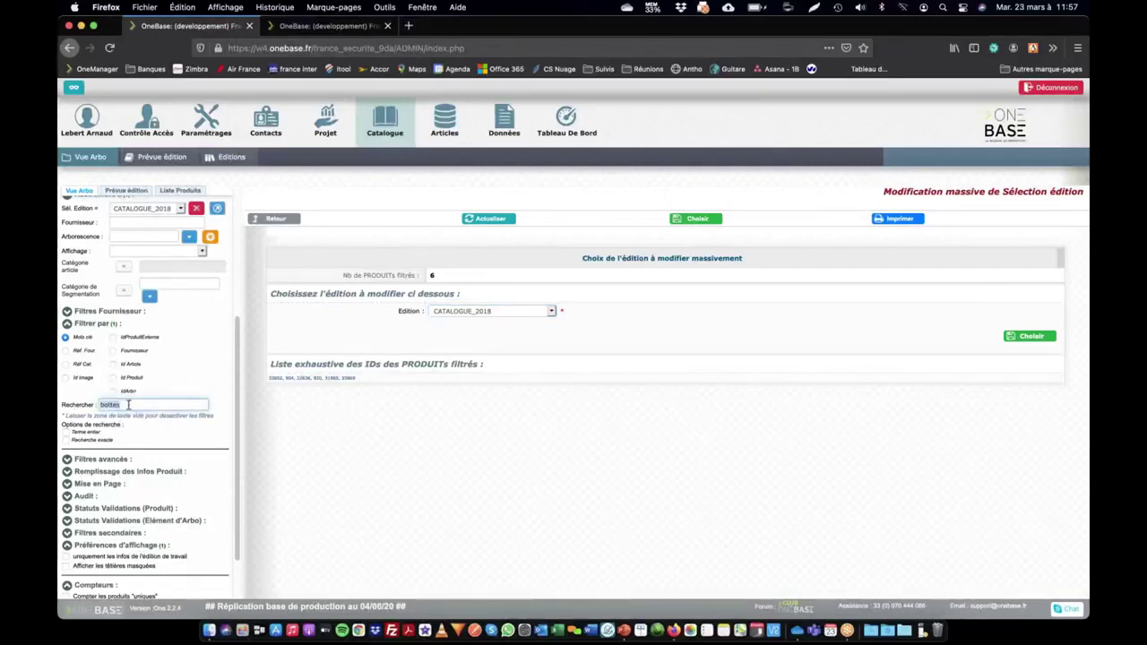
pyautogui.click(65, 363)
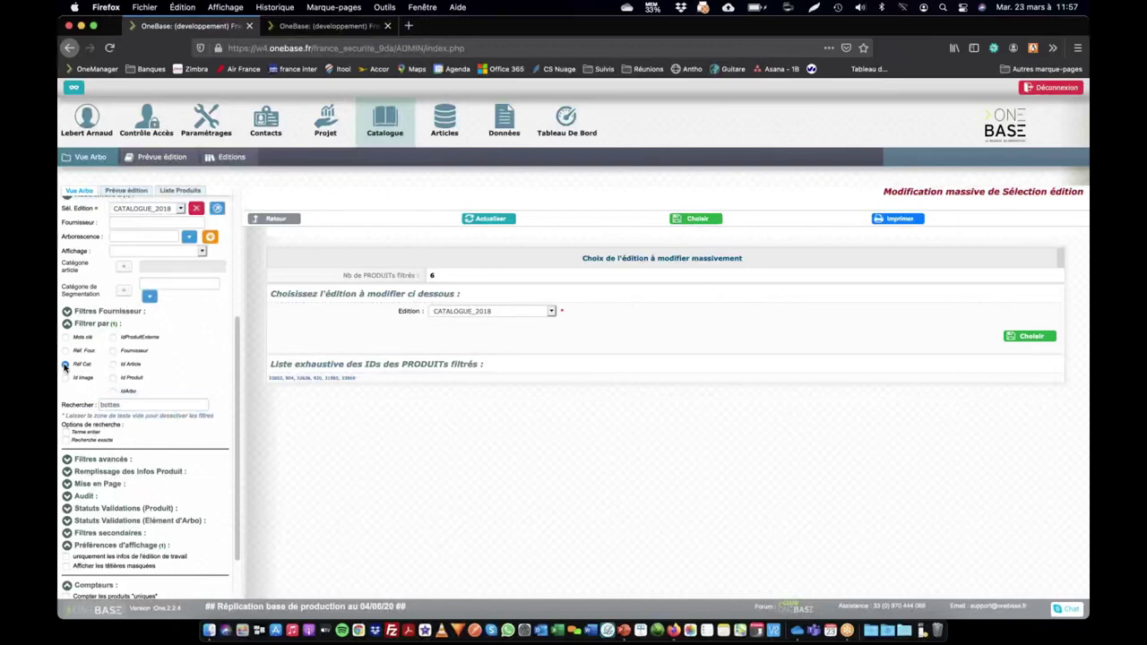
pyautogui.moveTo(130, 404); pyautogui.dragTo(68, 403)
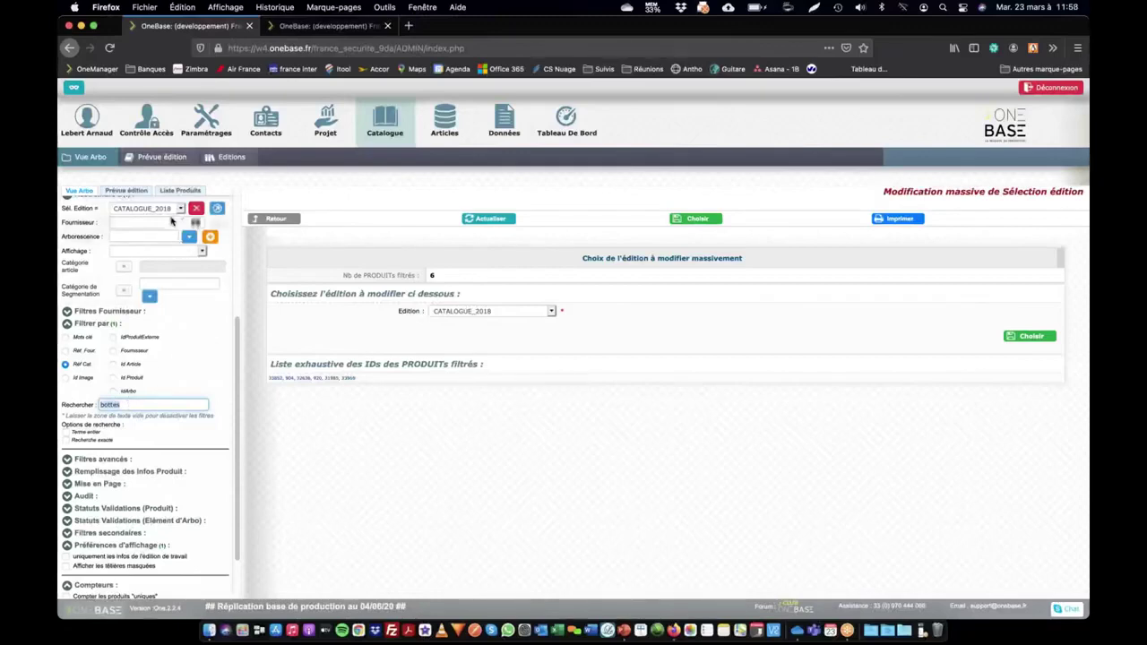
pyautogui.scroll(5, 179, 287)
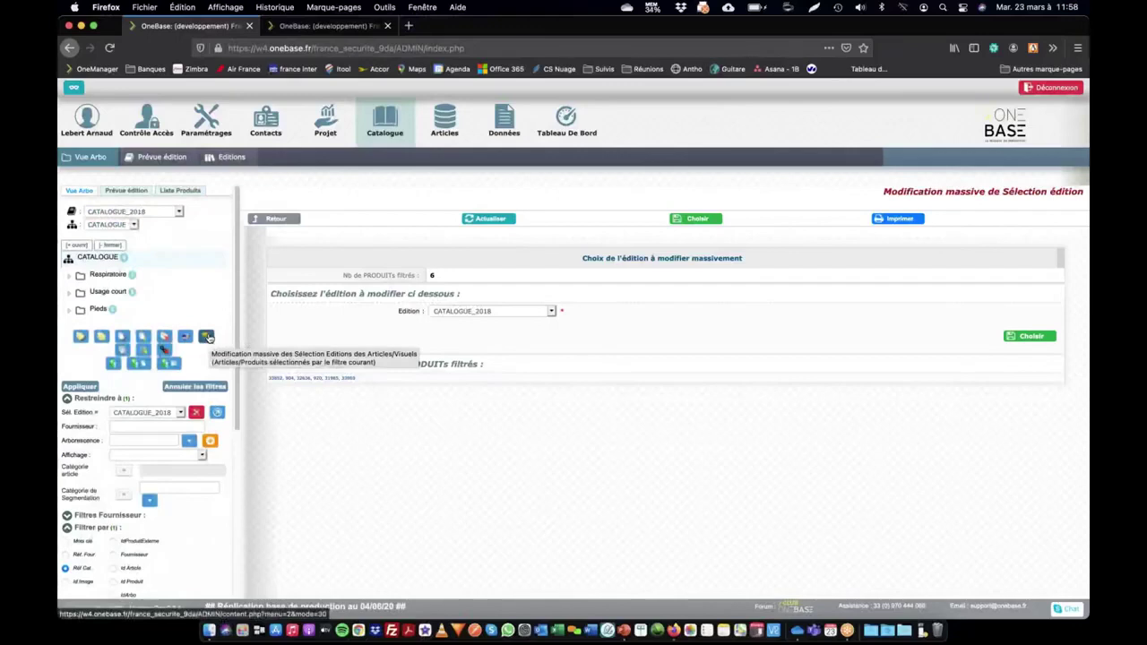
# Step: Open the mass modification of article fields for the filtered products and filter the field list by "pointure"
pyautogui.click(122, 351)
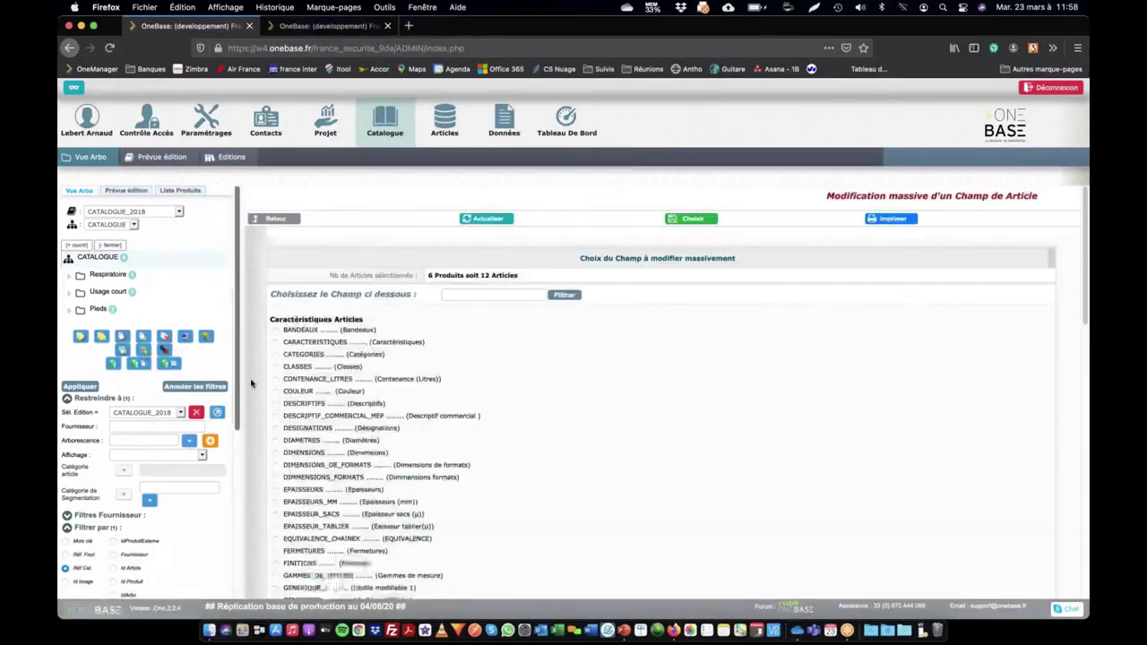
pyautogui.scroll(-10, 299, 345)
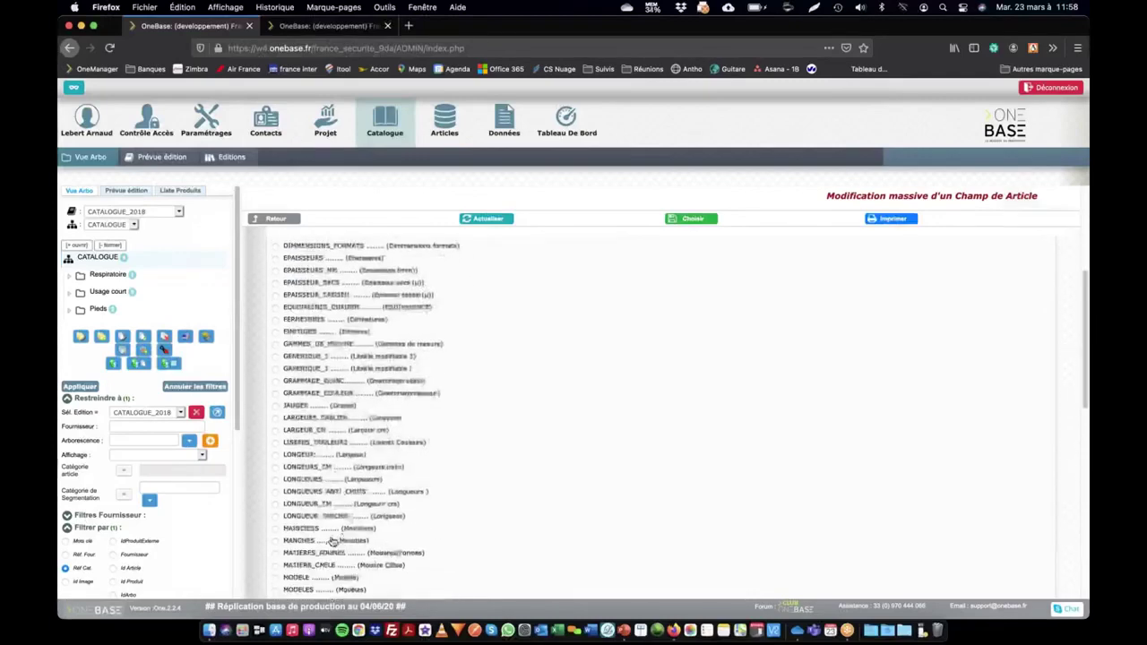
pyautogui.scroll(10, 323, 346)
pyautogui.scroll(-10, 322, 347)
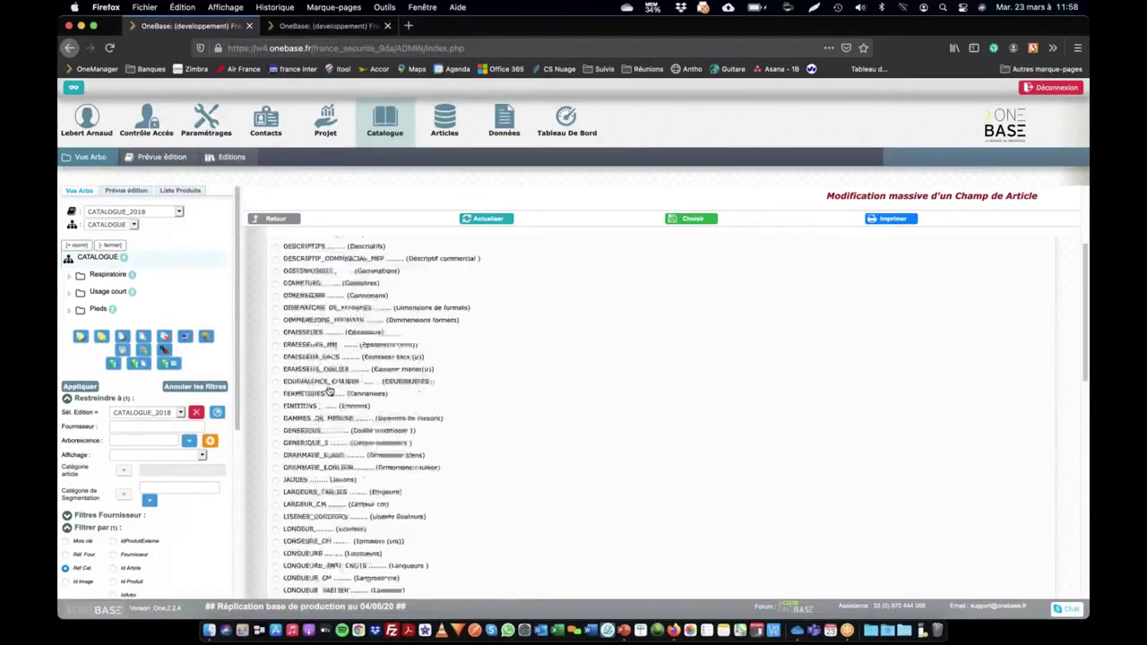
pyautogui.scroll(10, 464, 300)
pyautogui.click(464, 294)
pyautogui.write('poin')
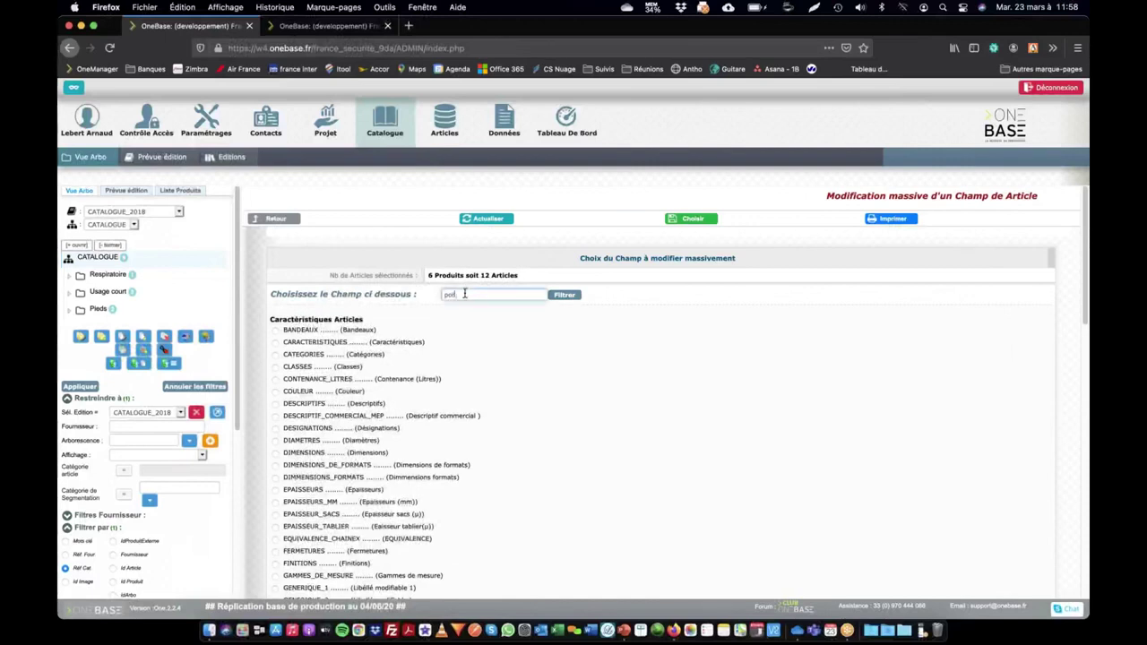
pyautogui.press('BackSpace')
pyautogui.write('n')
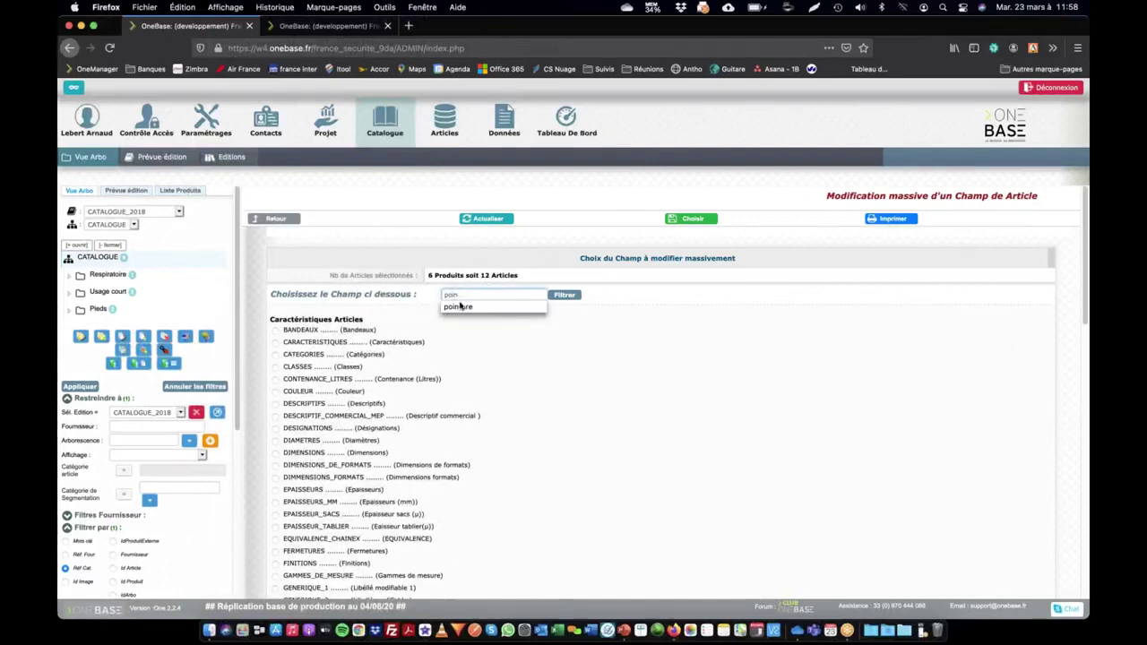
pyautogui.click(458, 306)
pyautogui.click(564, 295)
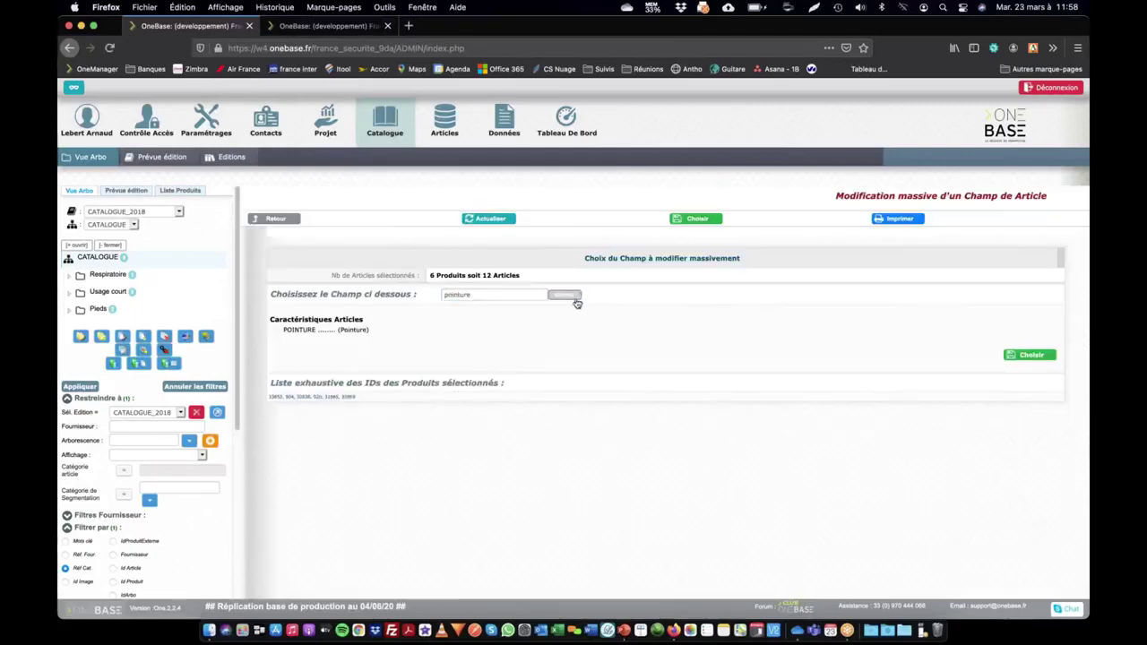
# Step: Choose POINTURE as the article field to modify and enter 44 as its new value
pyautogui.click(285, 329)
pyautogui.click(1032, 355)
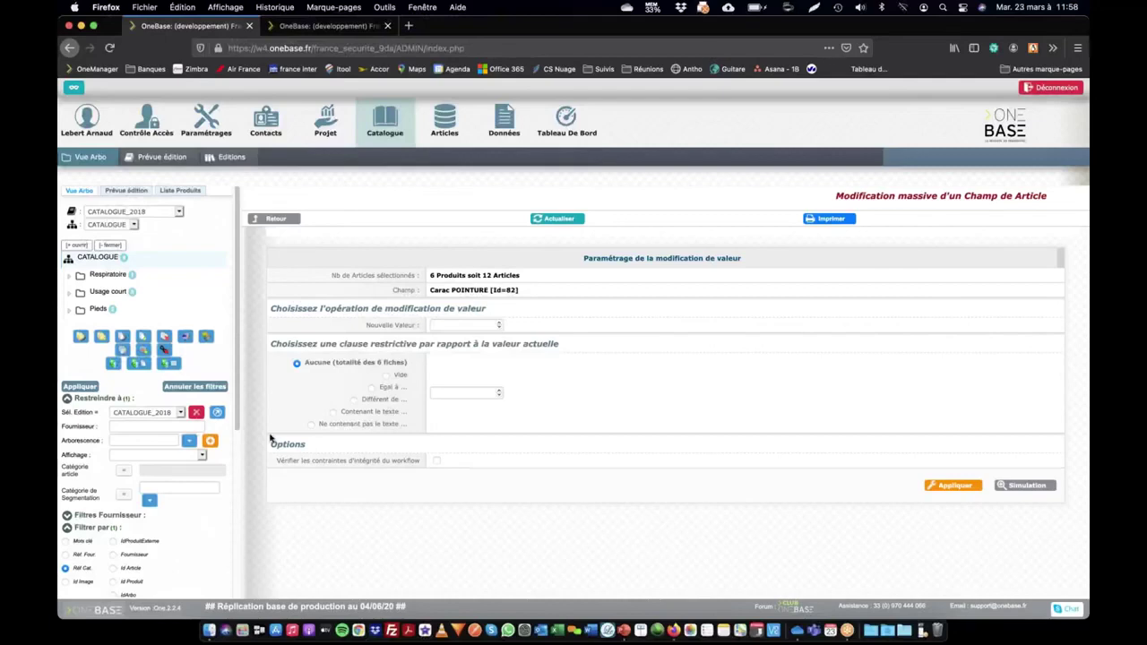
pyautogui.click(478, 325)
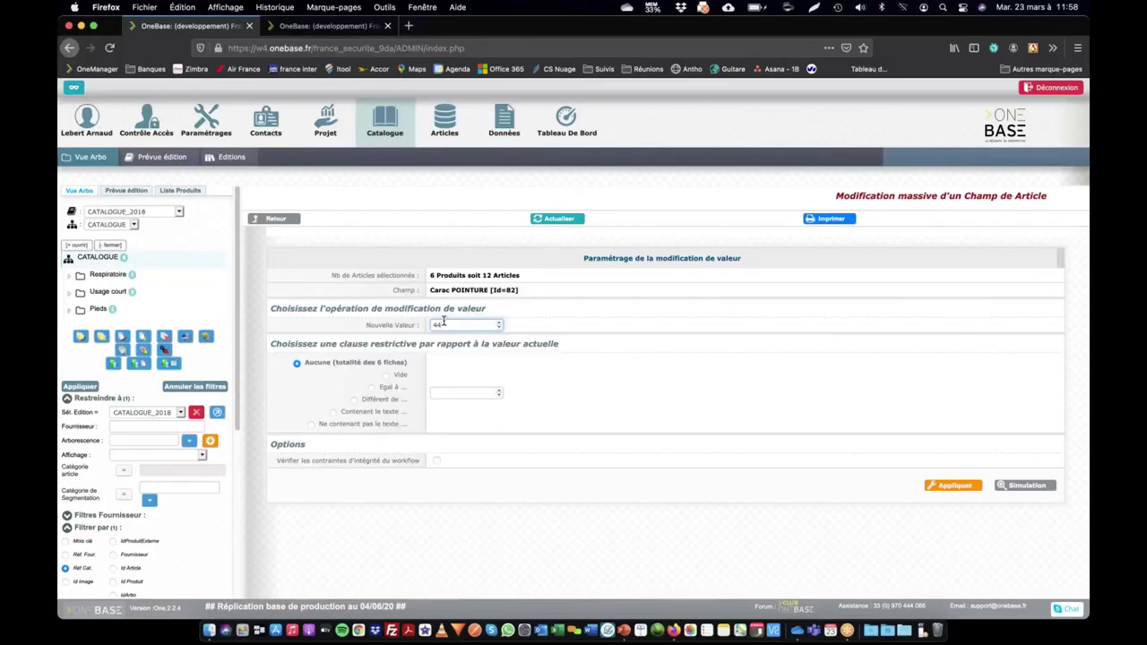
pyautogui.click(1026, 485)
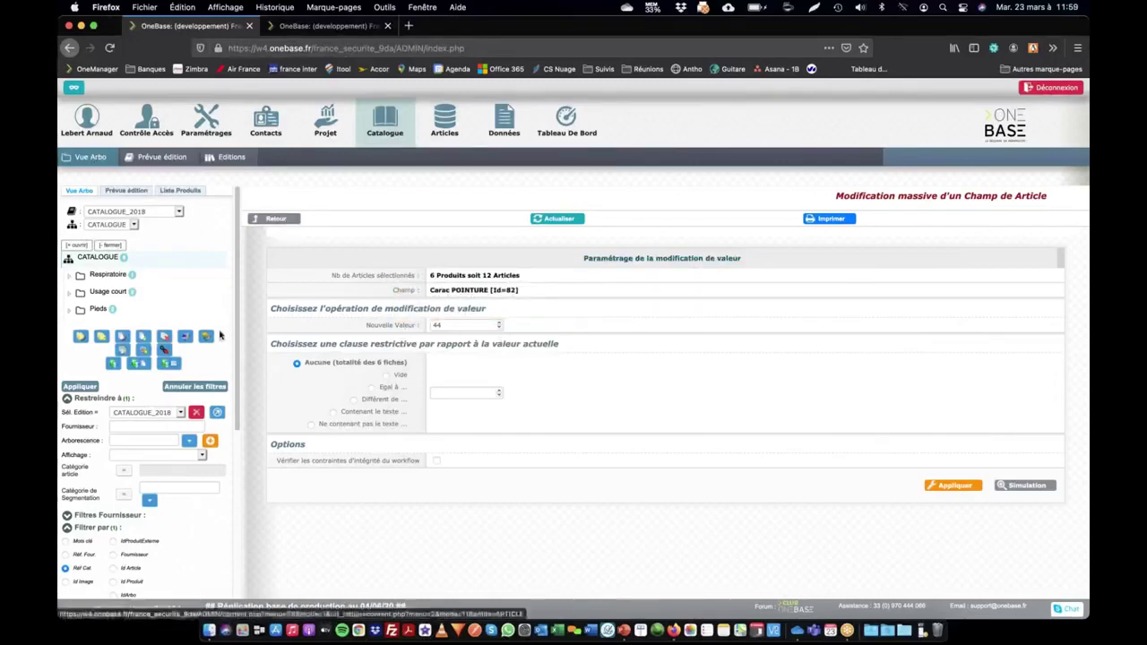
# Step: Open the mass insertion of product visuals for the filtered products and view its image file chooser without selecting a file
pyautogui.click(141, 350)
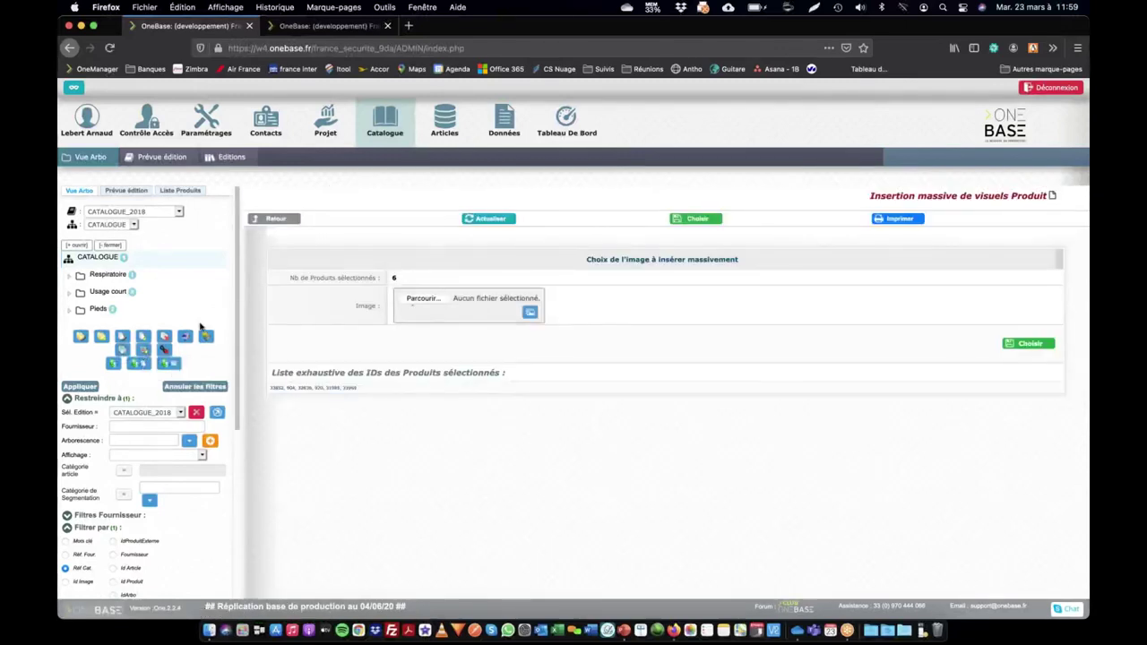
pyautogui.click(77, 245)
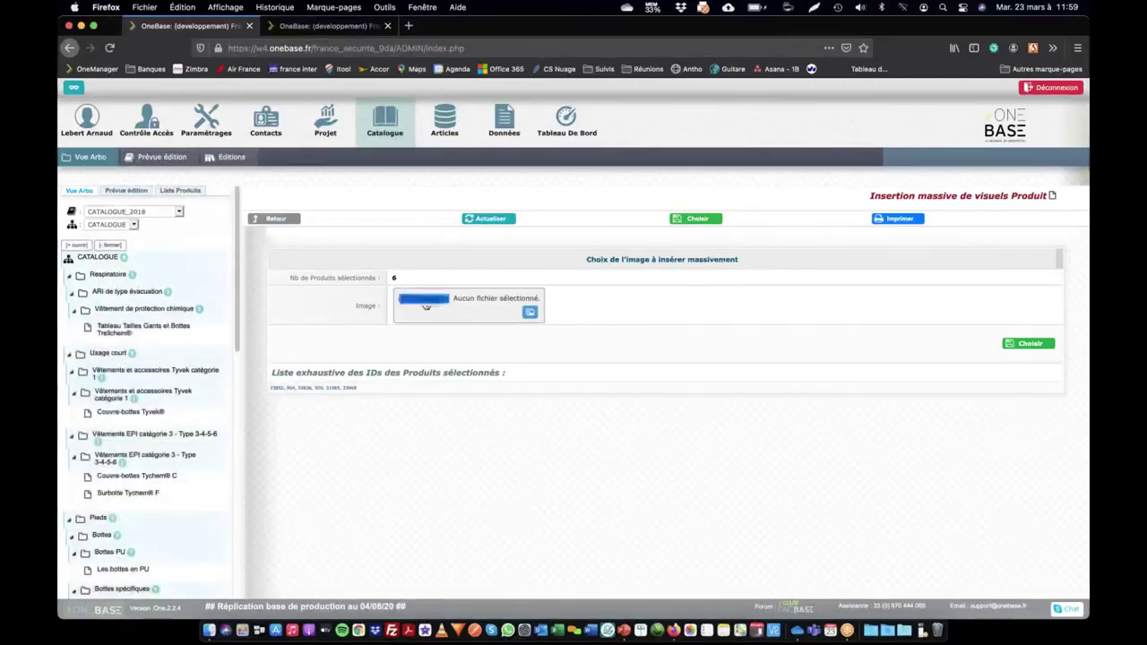
pyautogui.click(425, 304)
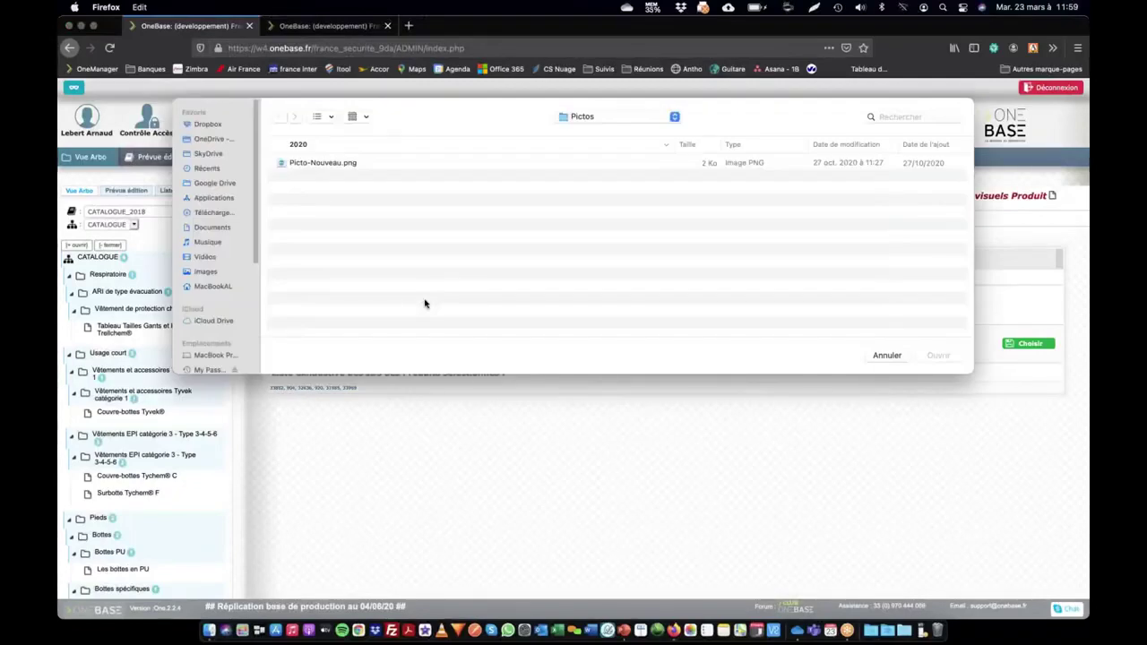
pyautogui.click(880, 355)
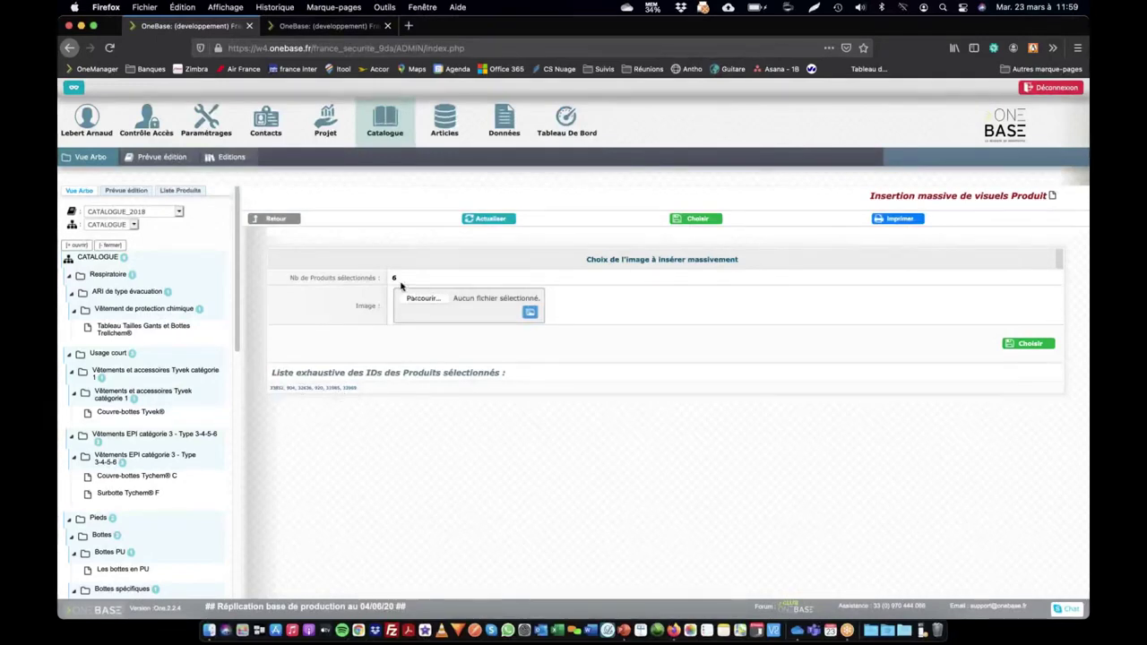
pyautogui.click(110, 245)
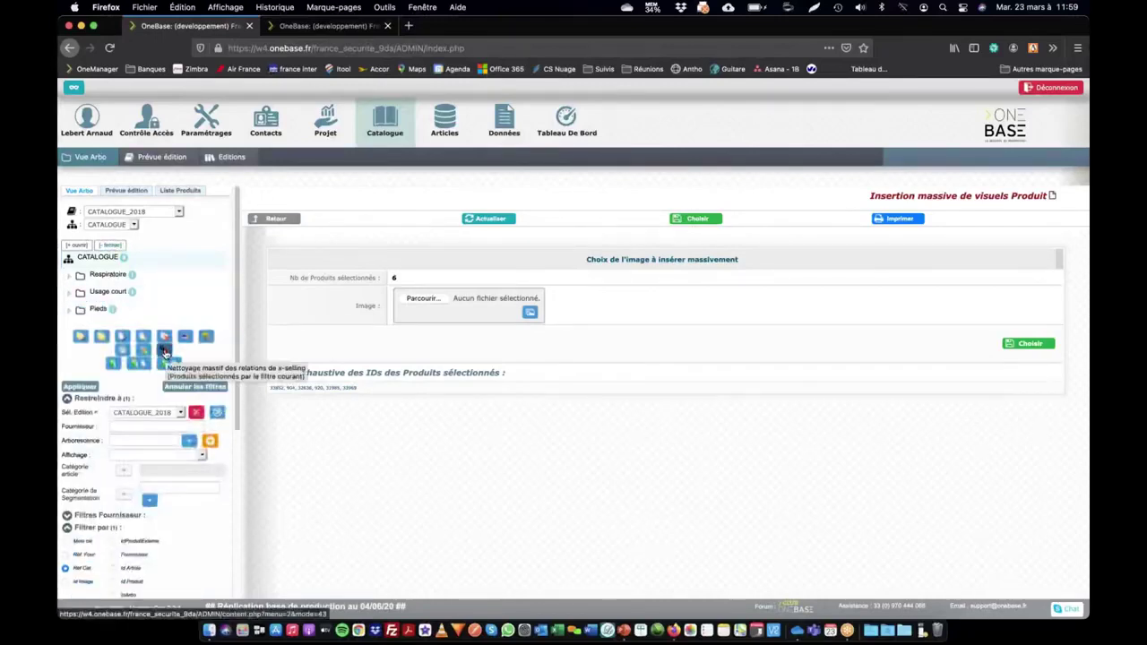
# Step: Open the mass cleaning of X-Selling relations for the filtered products, with relation type Accessoires and both master and slave types set to Produit
pyautogui.click(165, 352)
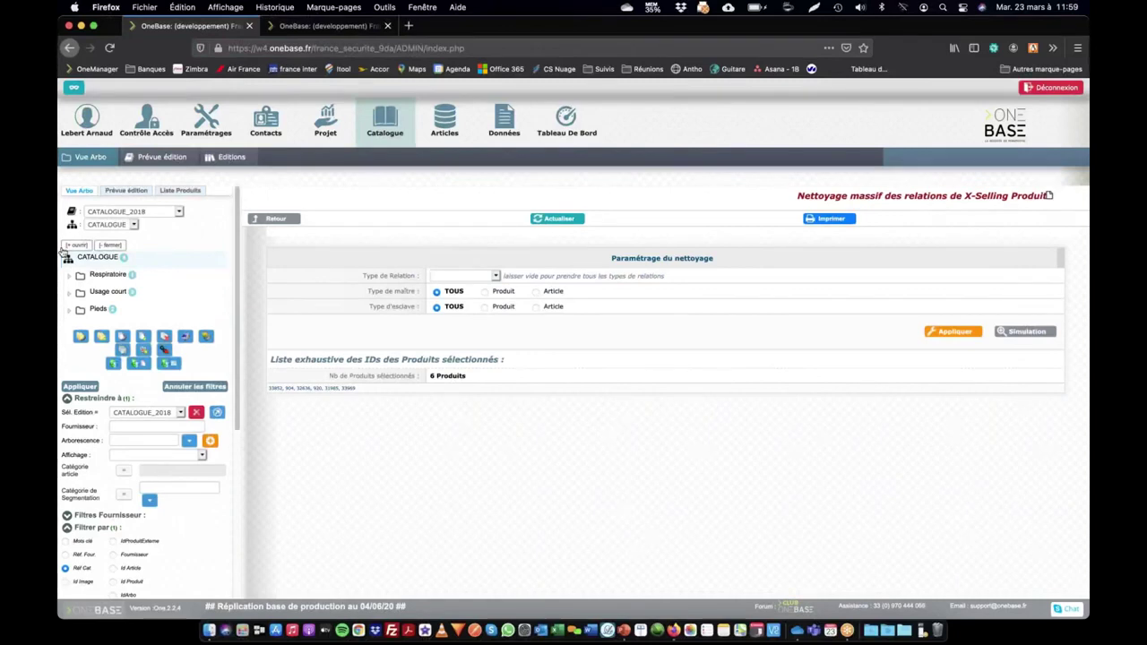
pyautogui.click(461, 278)
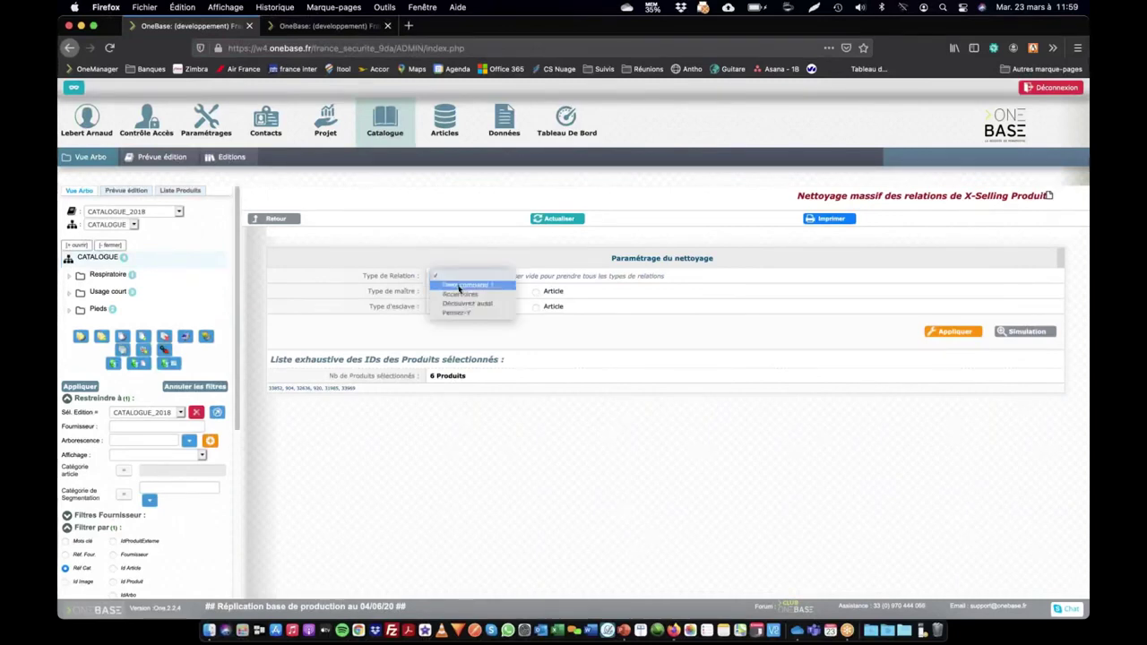
pyautogui.click(462, 294)
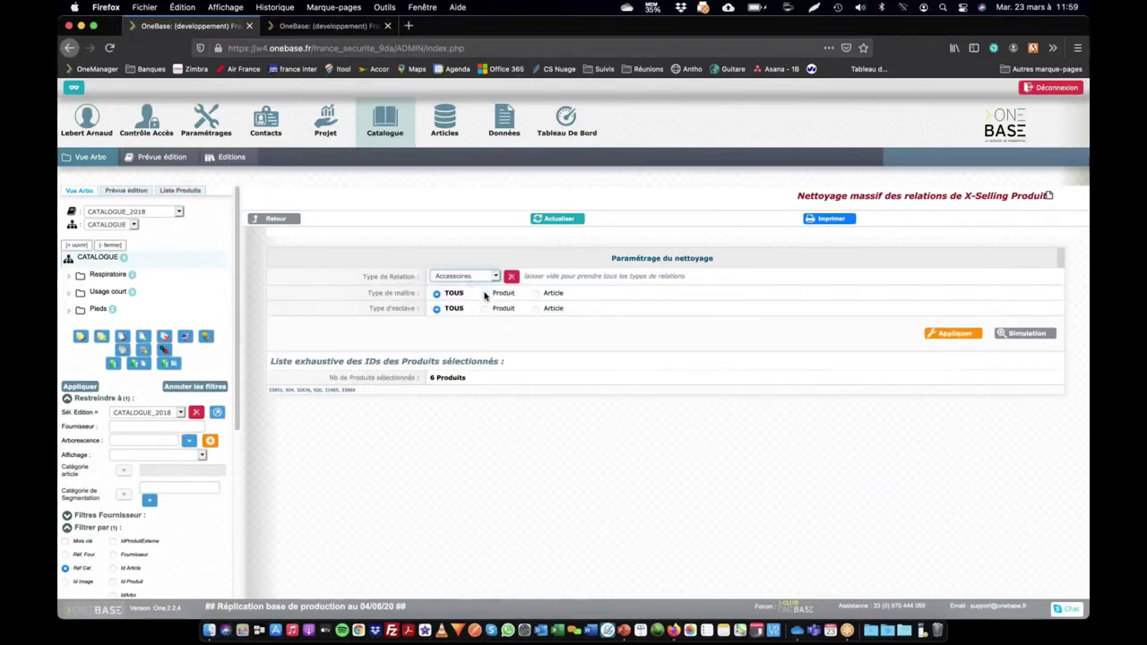
pyautogui.click(484, 293)
pyautogui.click(483, 308)
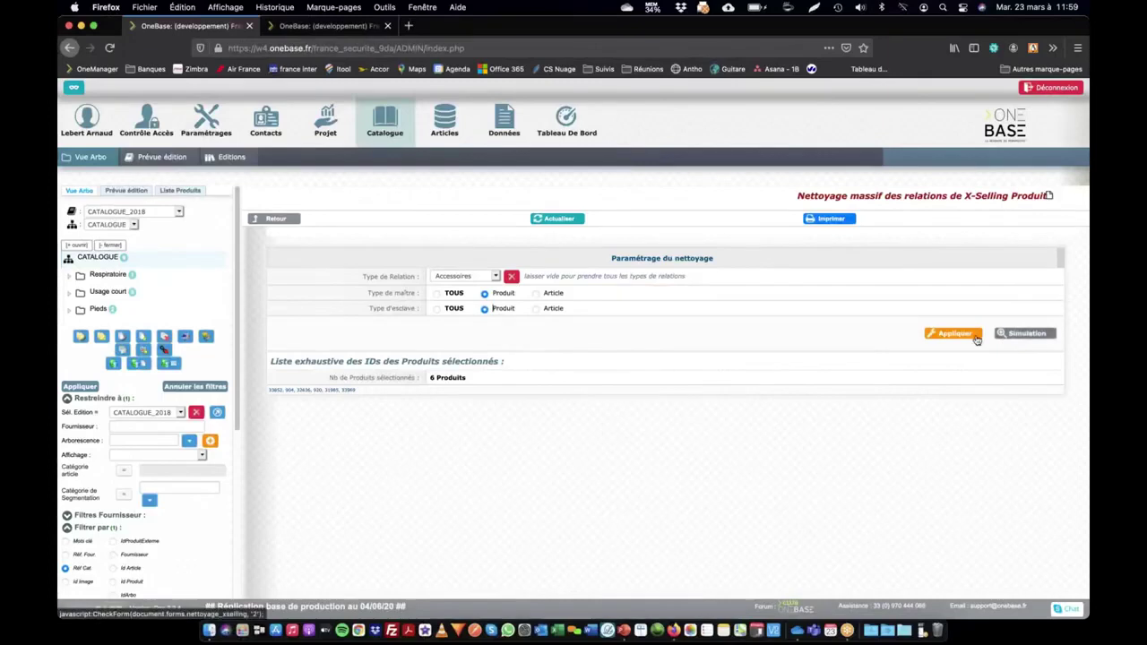
pyautogui.click(1013, 334)
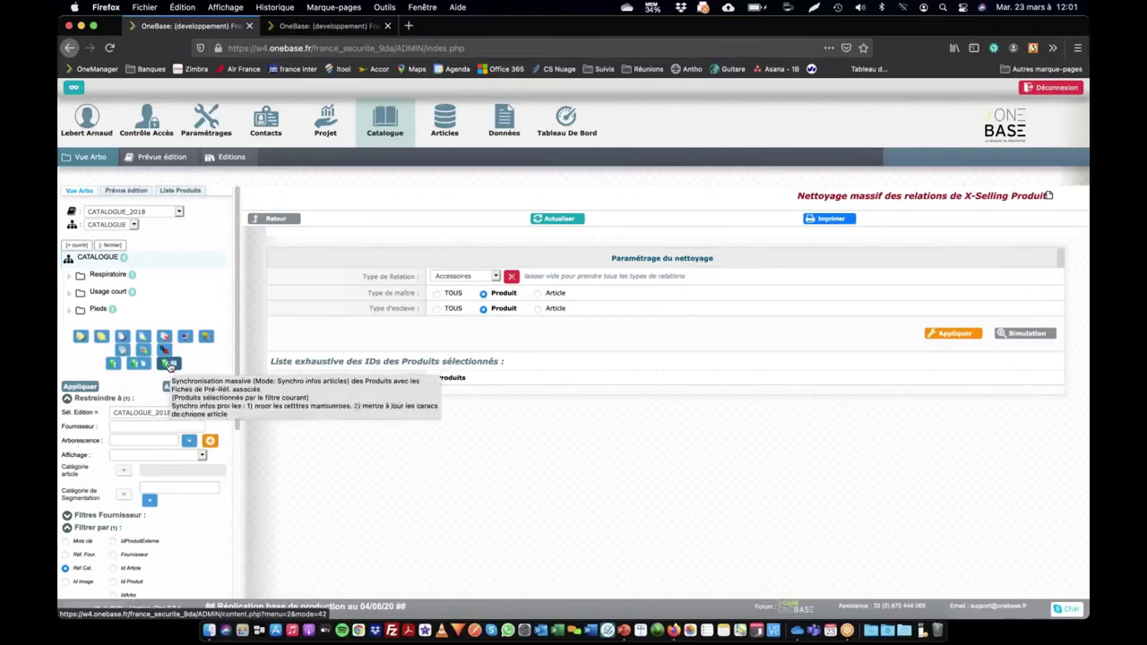
# Step: Open the OneBase discussion forum
pyautogui.click(791, 612)
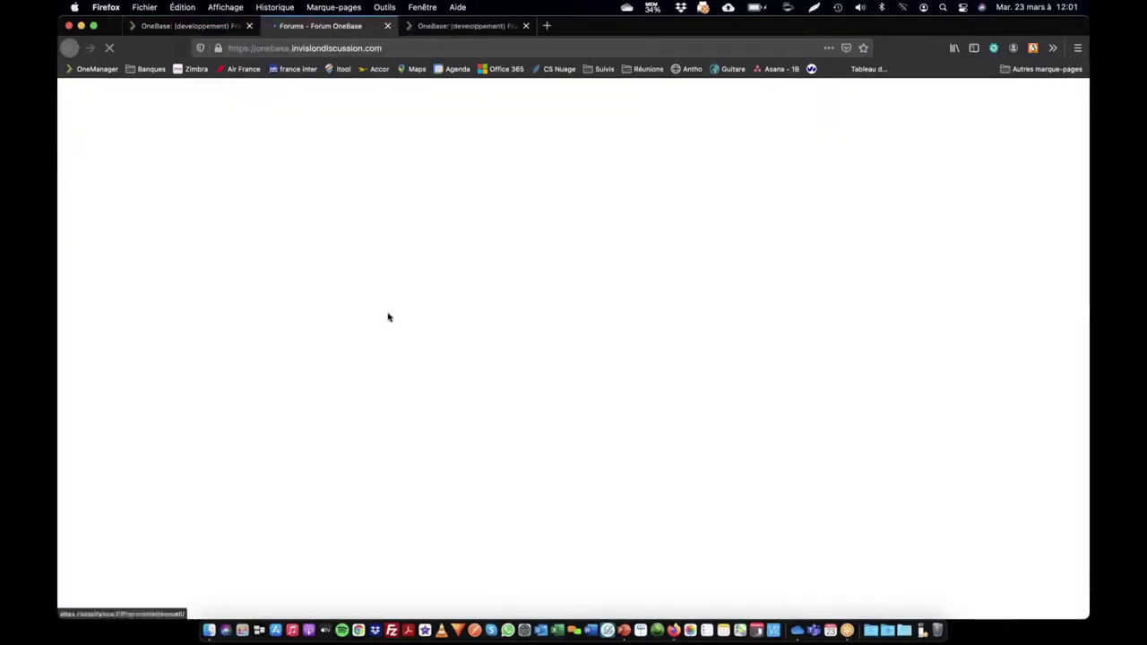